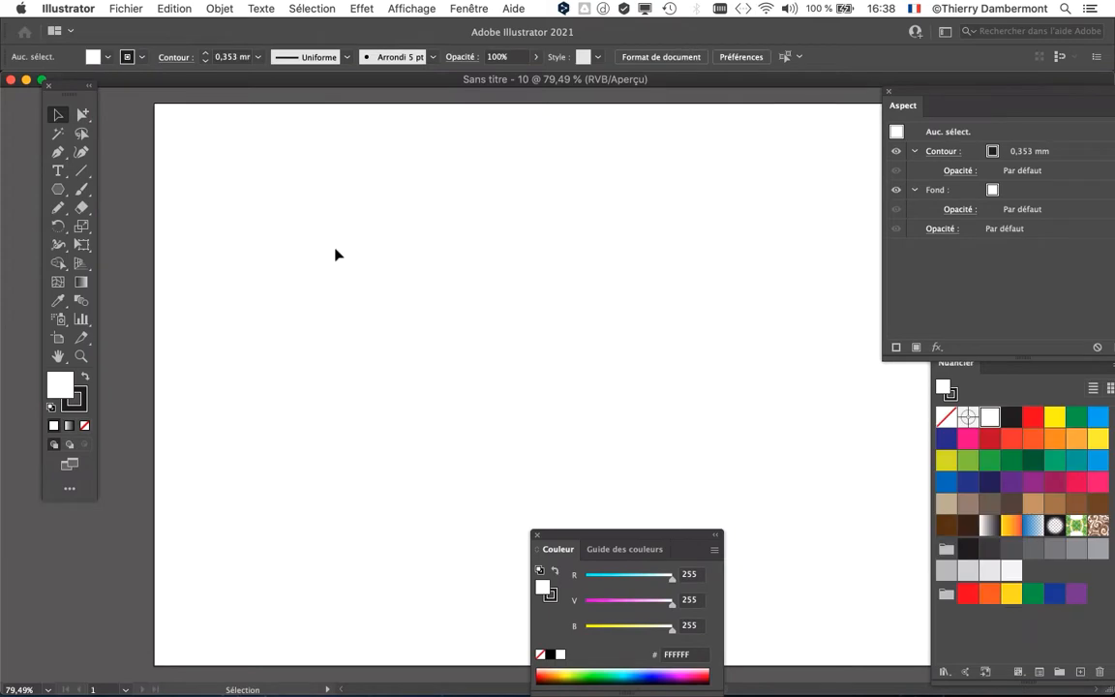
Step: Add the point text "Repair" in the upper part of the artboard
key("f")
key("space")
left_click_drag(360, 242, 310, 241)
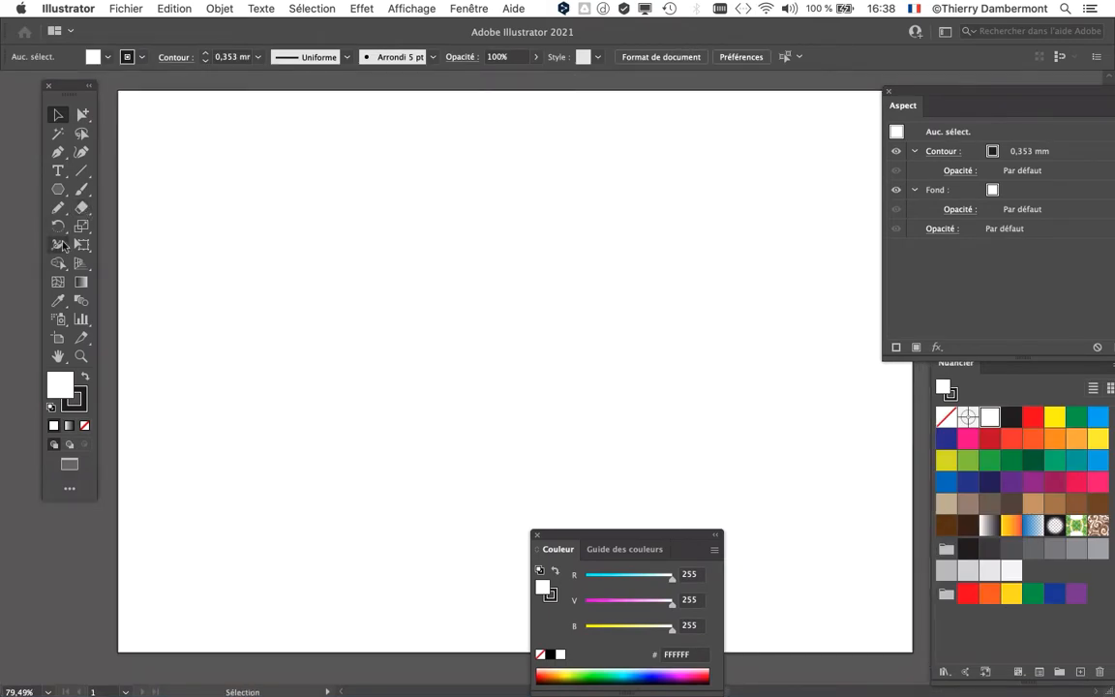
left_click(58, 171)
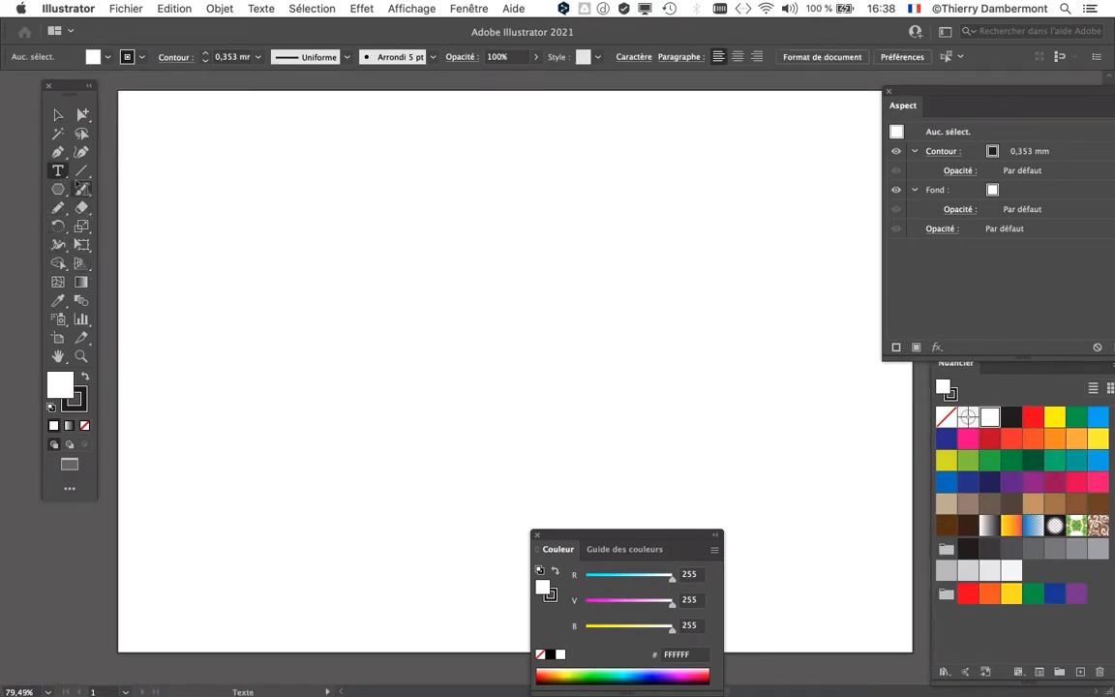
left_click(365, 266)
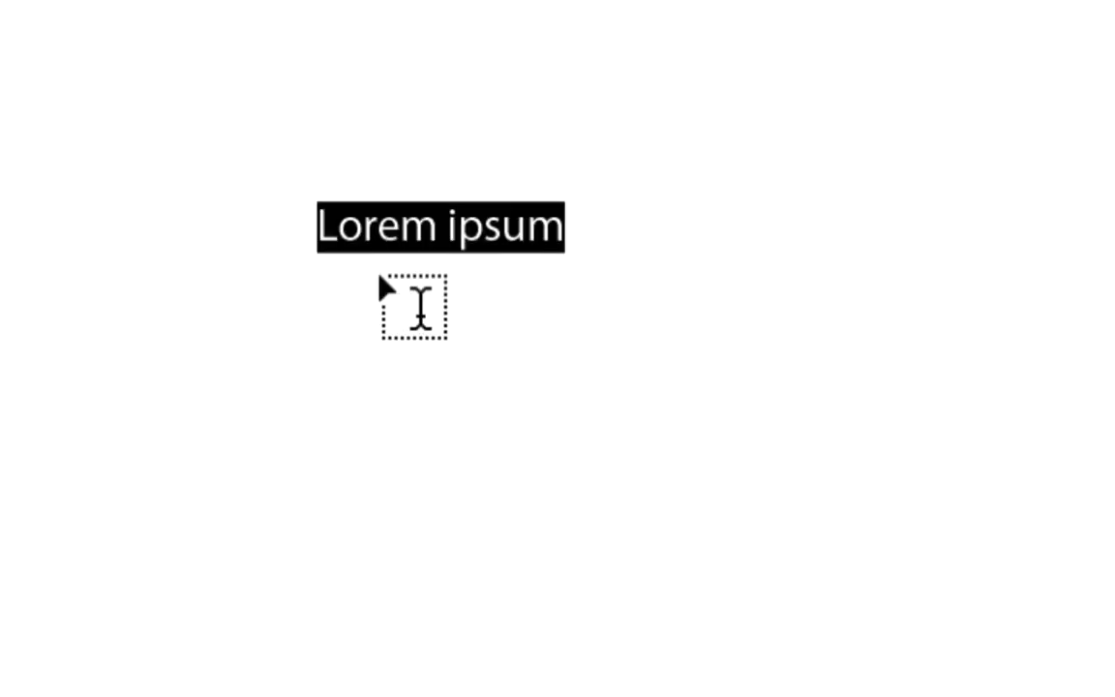
type("Repair")
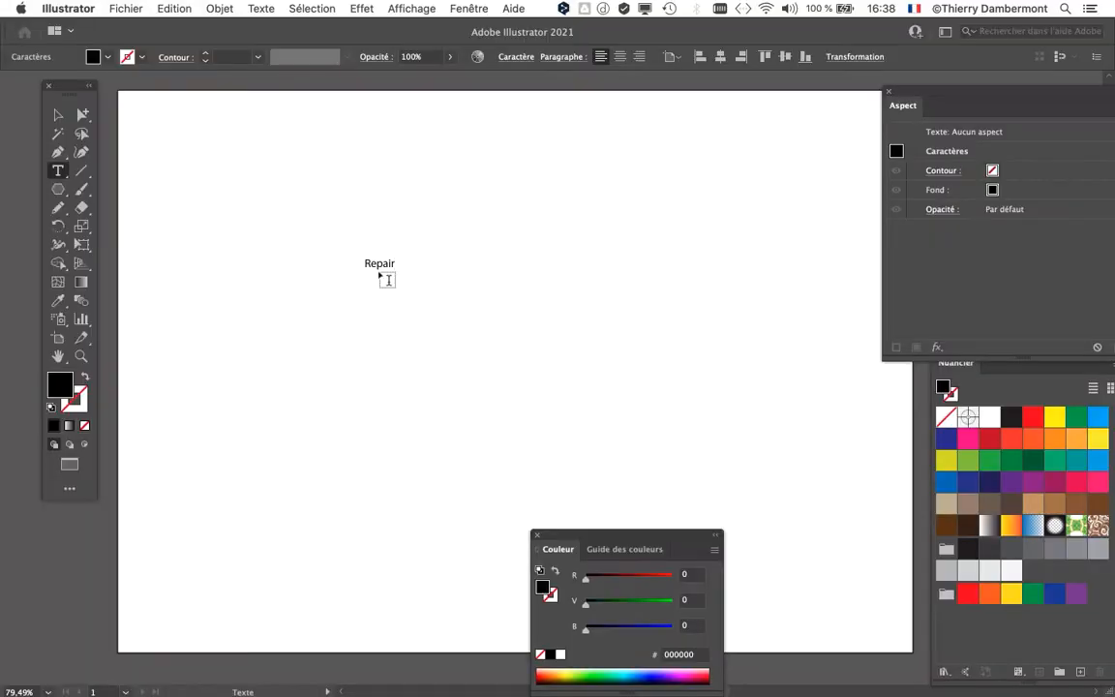
Step: Scale the "Repair" text up to about 142 pt with Free Transform and reposition it in the upper part of the artboard
left_click(60, 115)
left_click(81, 244)
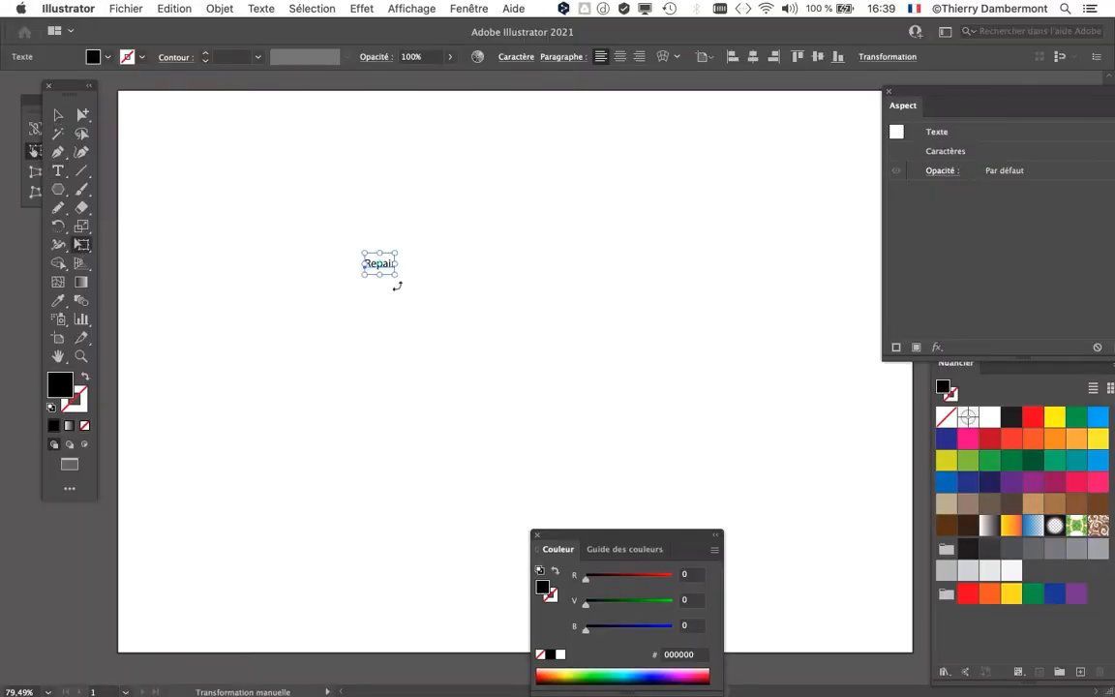
left_click_drag(393, 273, 790, 417)
left_click_drag(570, 371, 417, 298)
Step: Show the character settings and change the font of the "Repair" text to Arial Rounded MT Bold
left_click(475, 8)
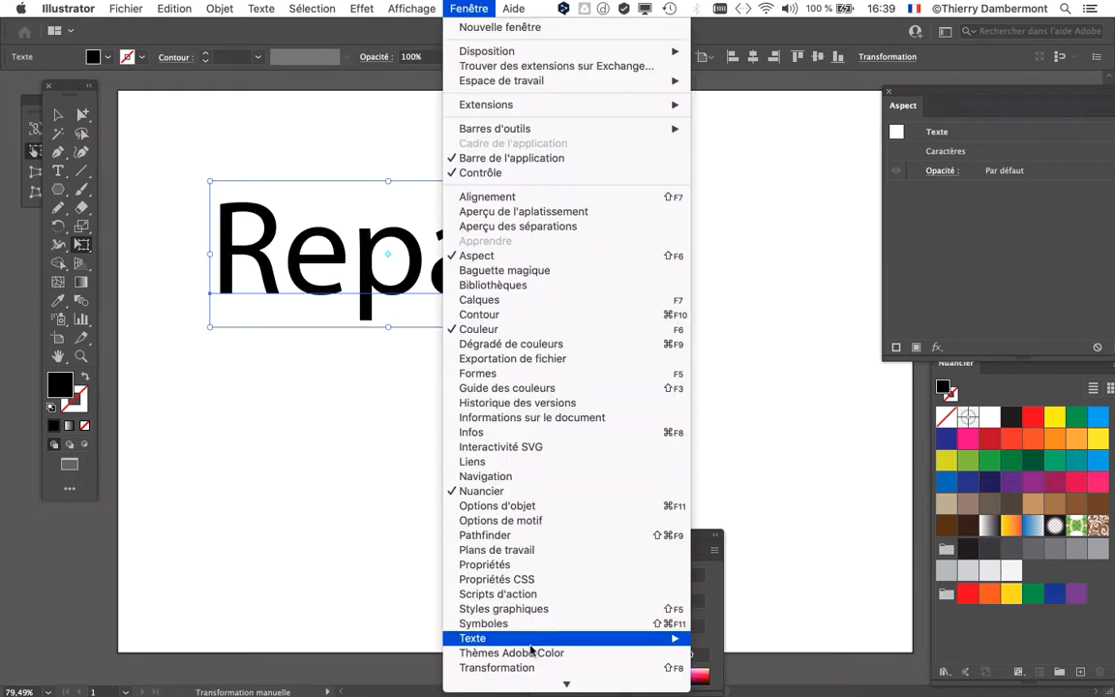
mouse_move(542, 638)
left_click(746, 593)
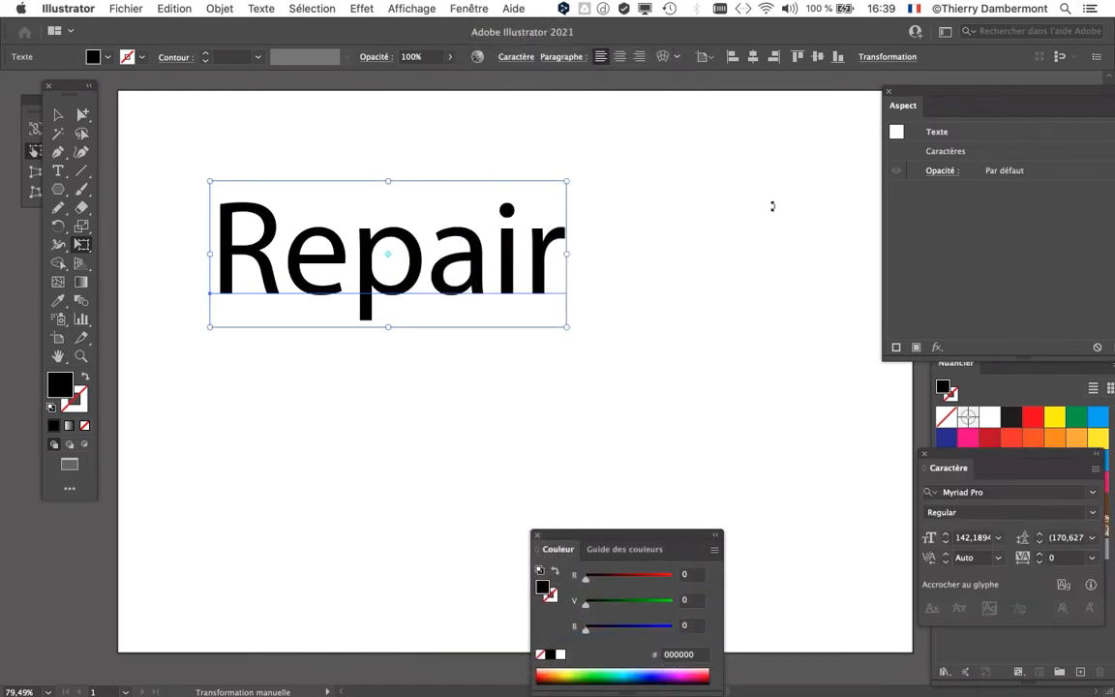
left_click_drag(957, 462, 711, 184)
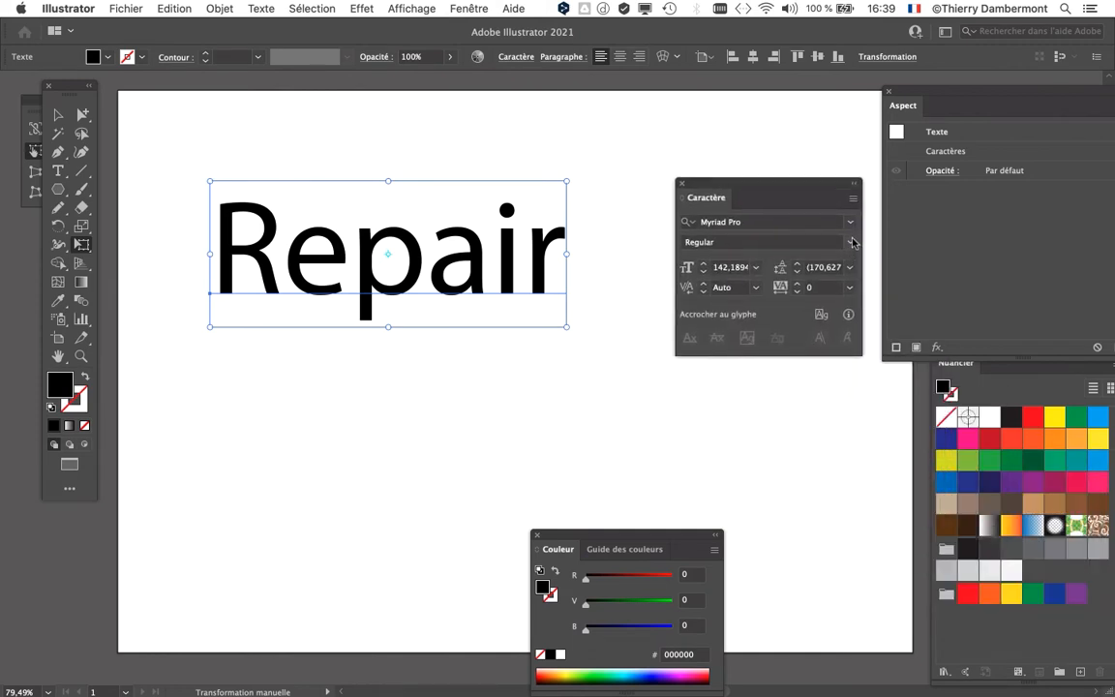
left_click(837, 223)
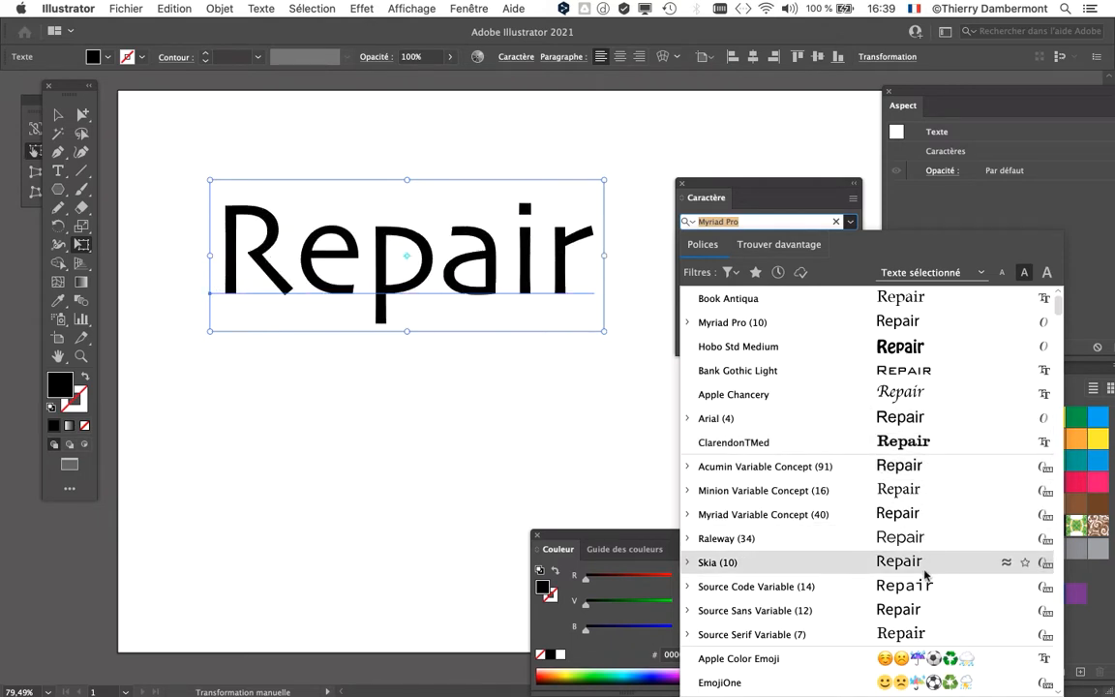
scroll(925, 571, "down", 2)
scroll(924, 571, "down", 3)
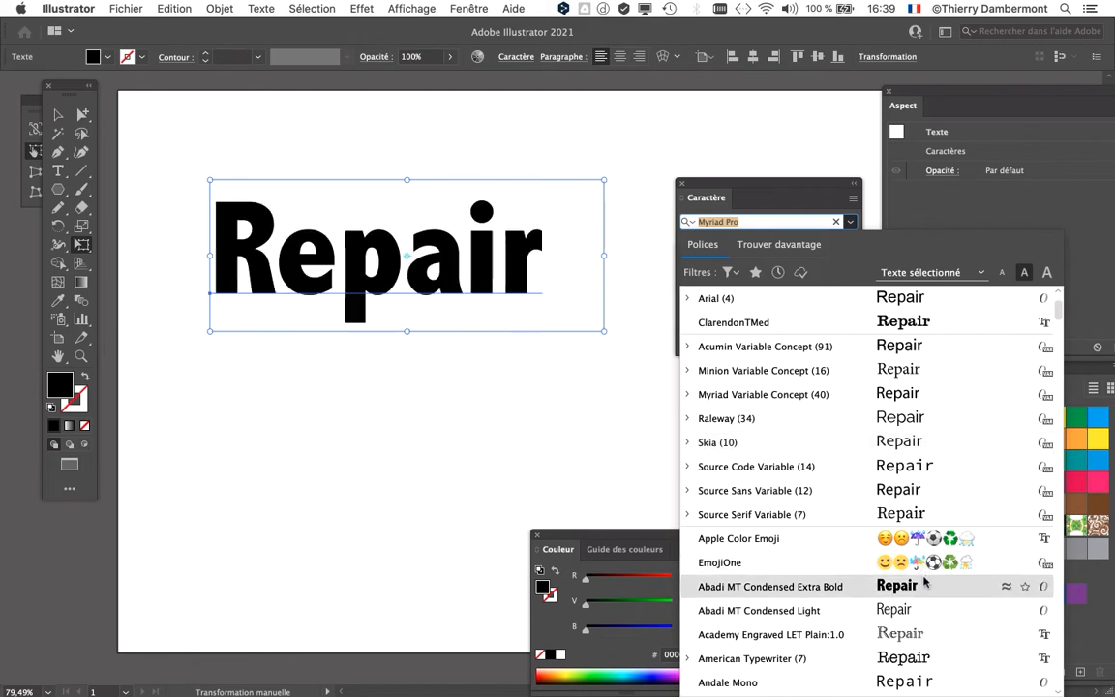
scroll(924, 586, "down", 7)
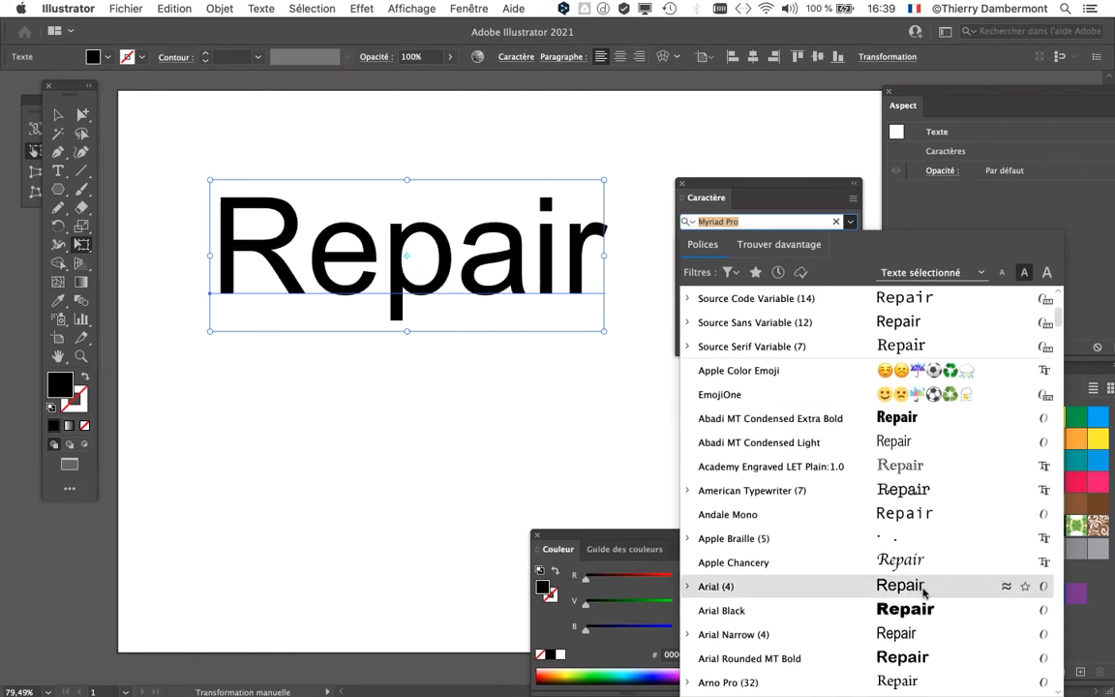
scroll(920, 600, "down", 2)
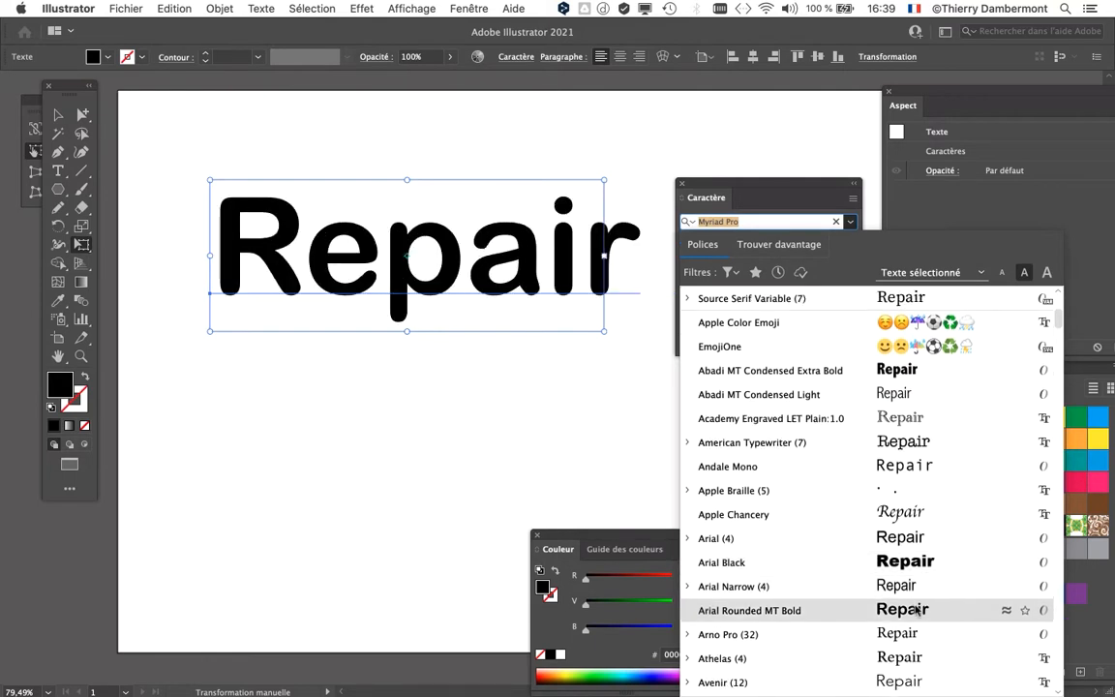
left_click(937, 612)
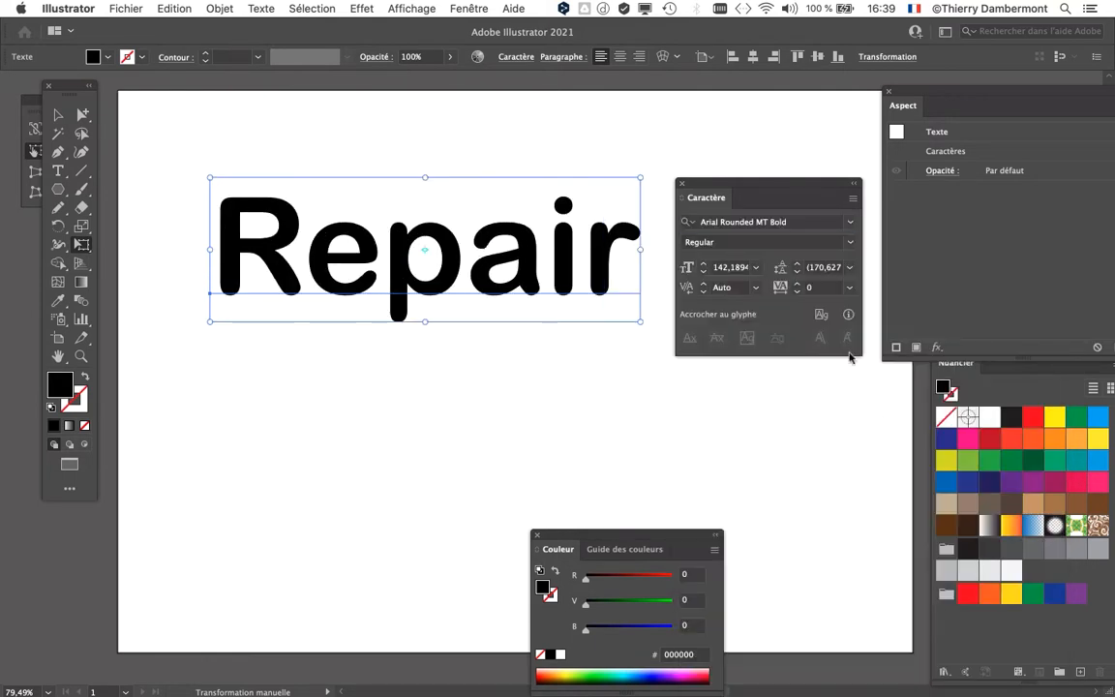
Step: Set the kerning of the "Repair" text to Optique, with the character settings moved clear of the word
left_click_drag(730, 184, 804, 197)
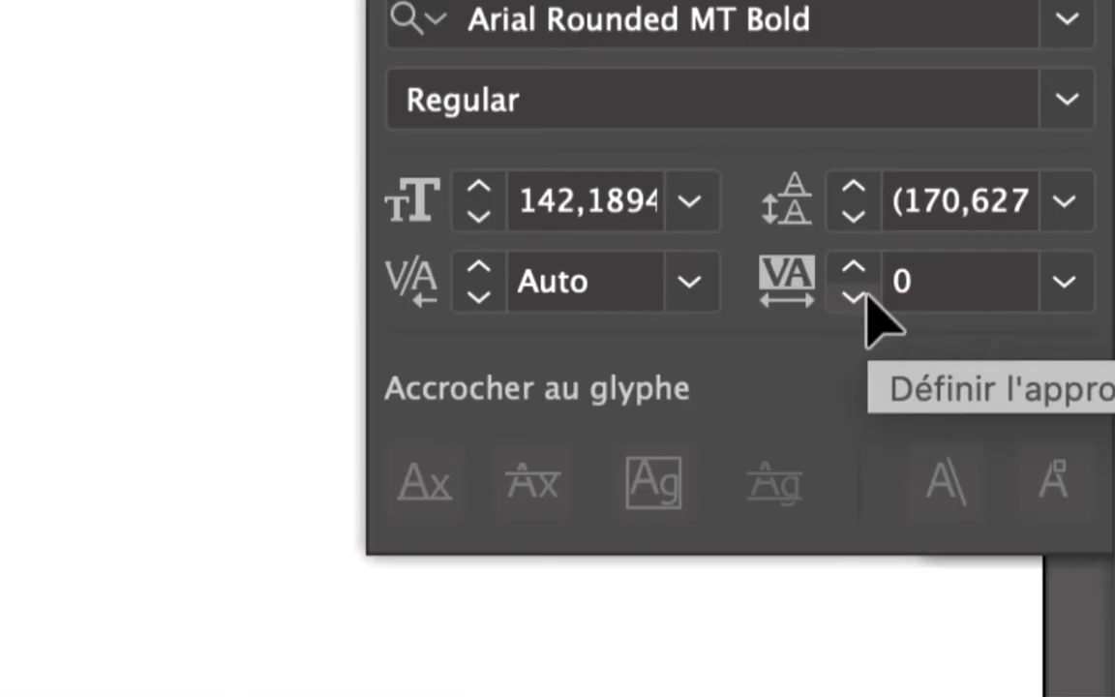
left_click(760, 288)
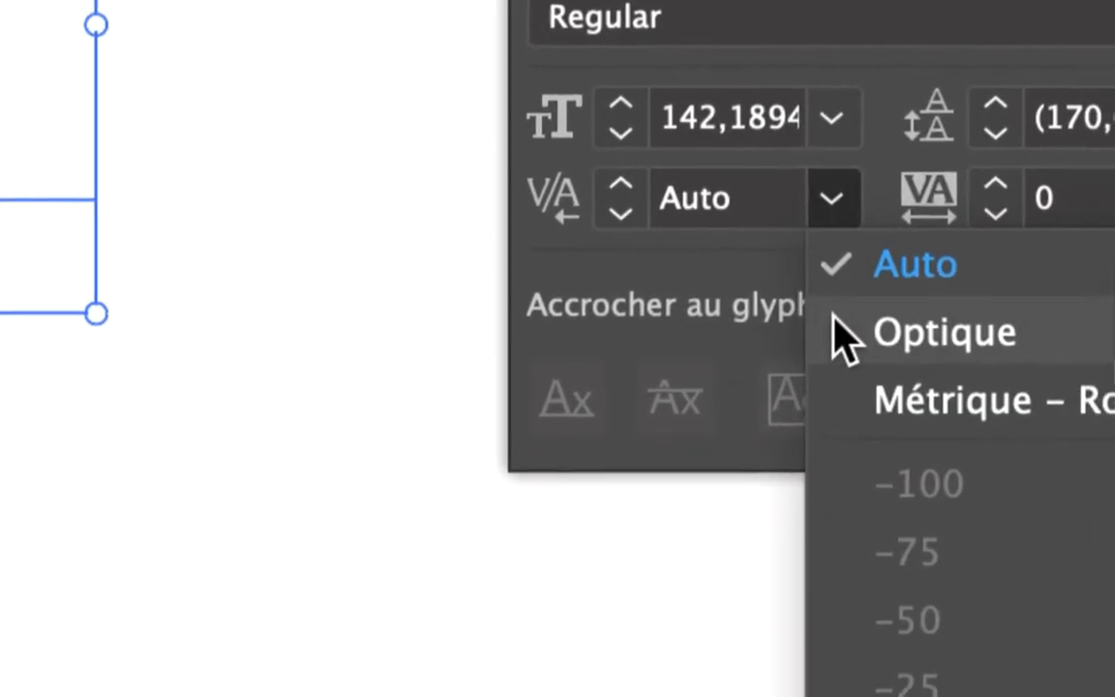
left_click(773, 421)
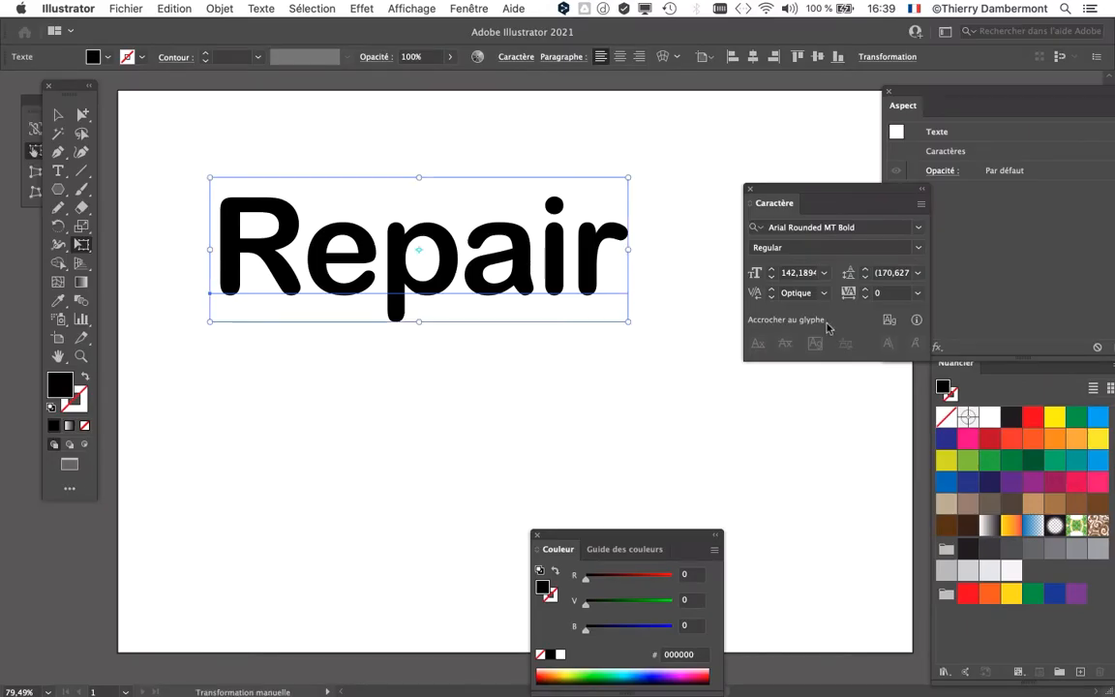
Step: Tighten the tracking of the whole "Repair" word to -30
key("v")
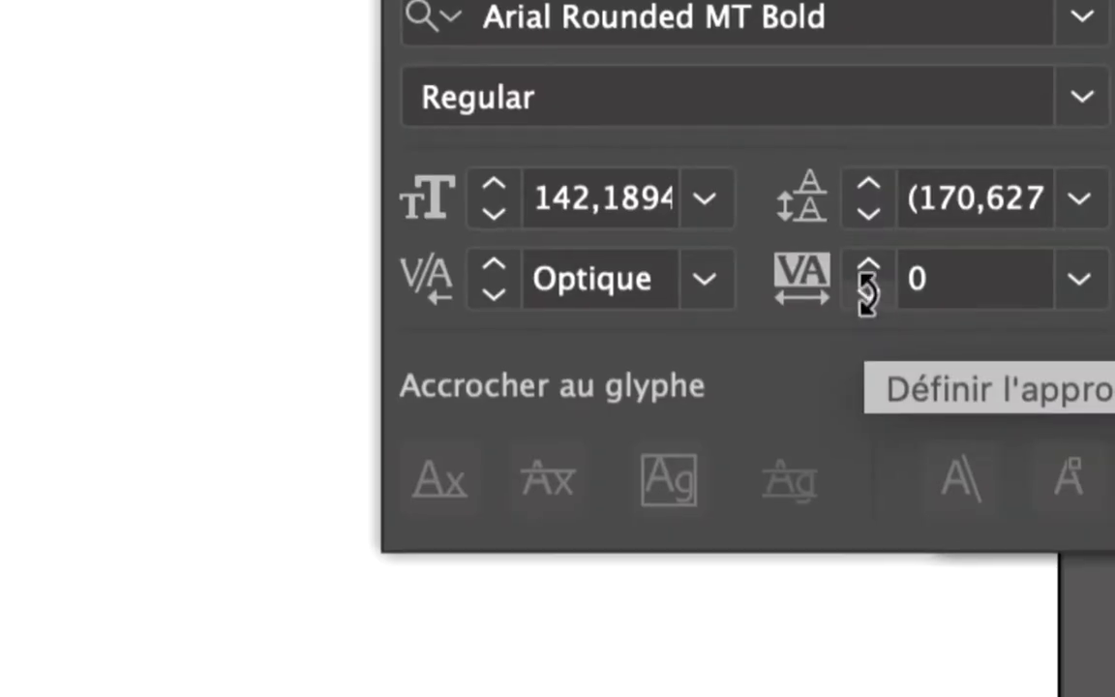
left_click(869, 286)
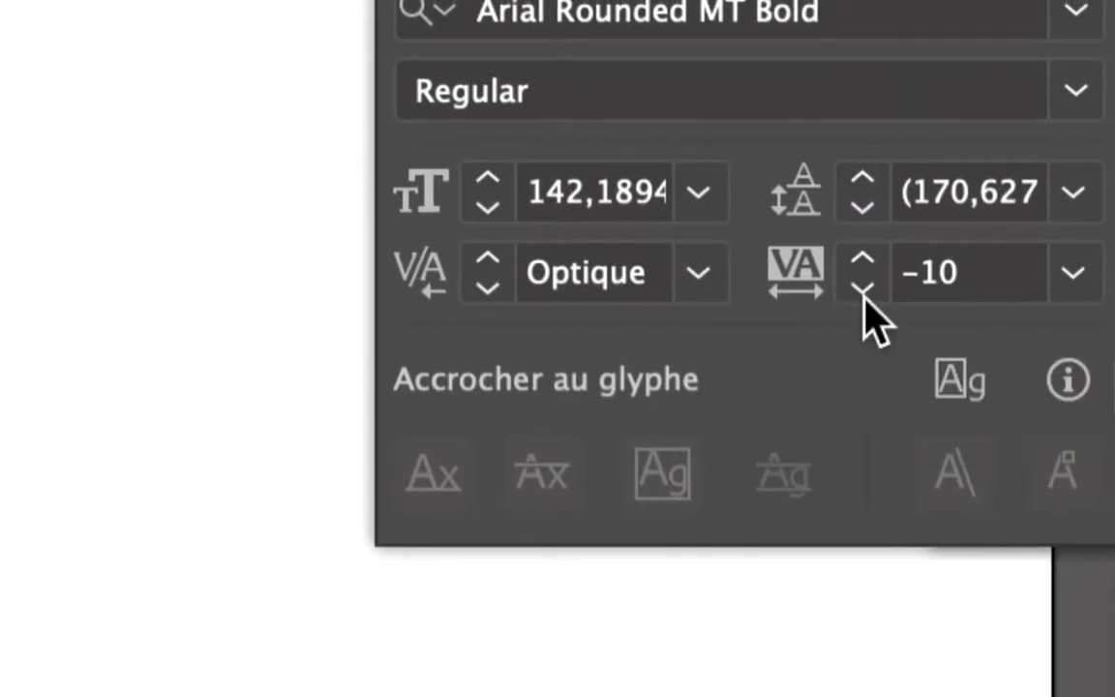
key("e")
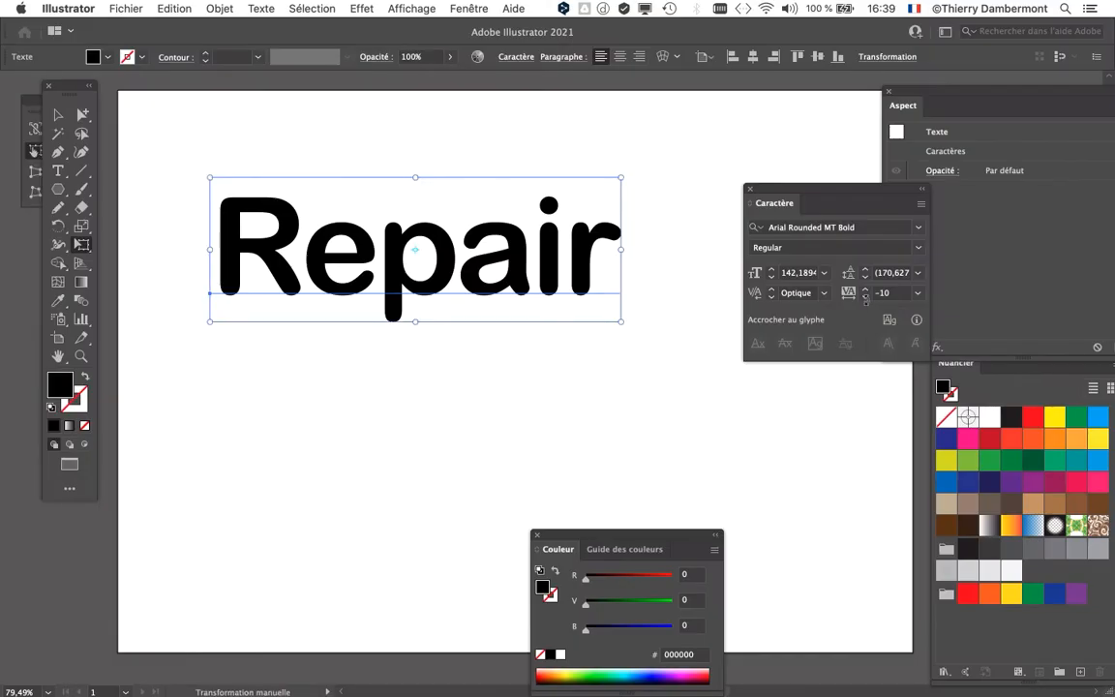
left_click(867, 298)
left_click(866, 299)
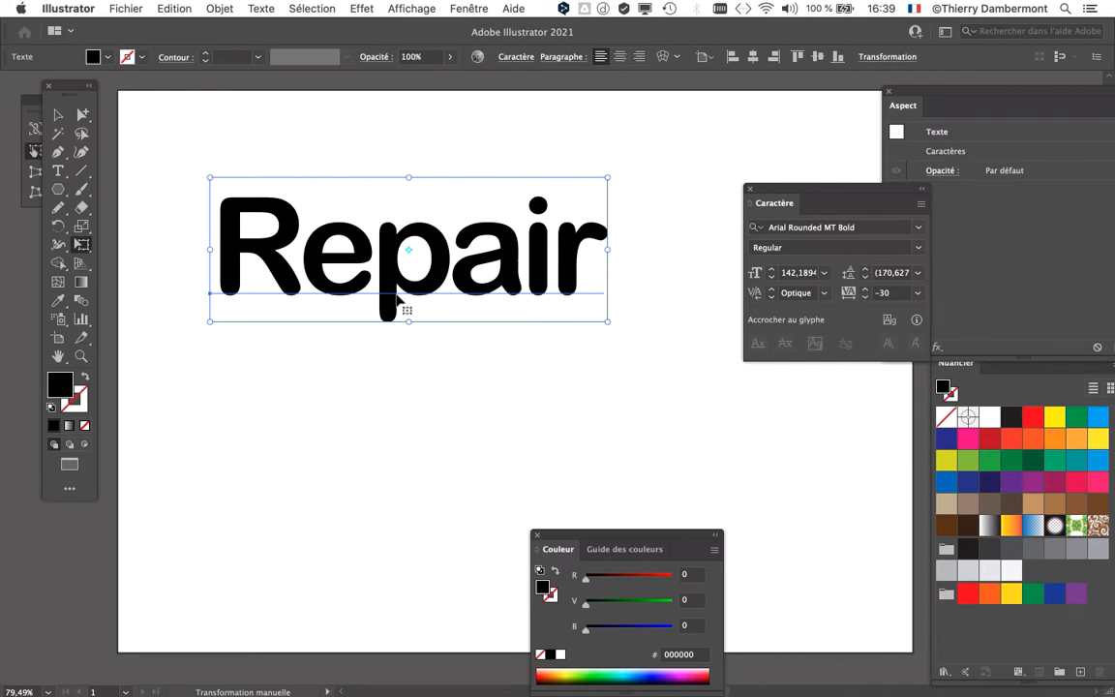
Step: Set the kerning between the letters R and e to -40, and deselect the text
scroll(397, 296, "up", 1)
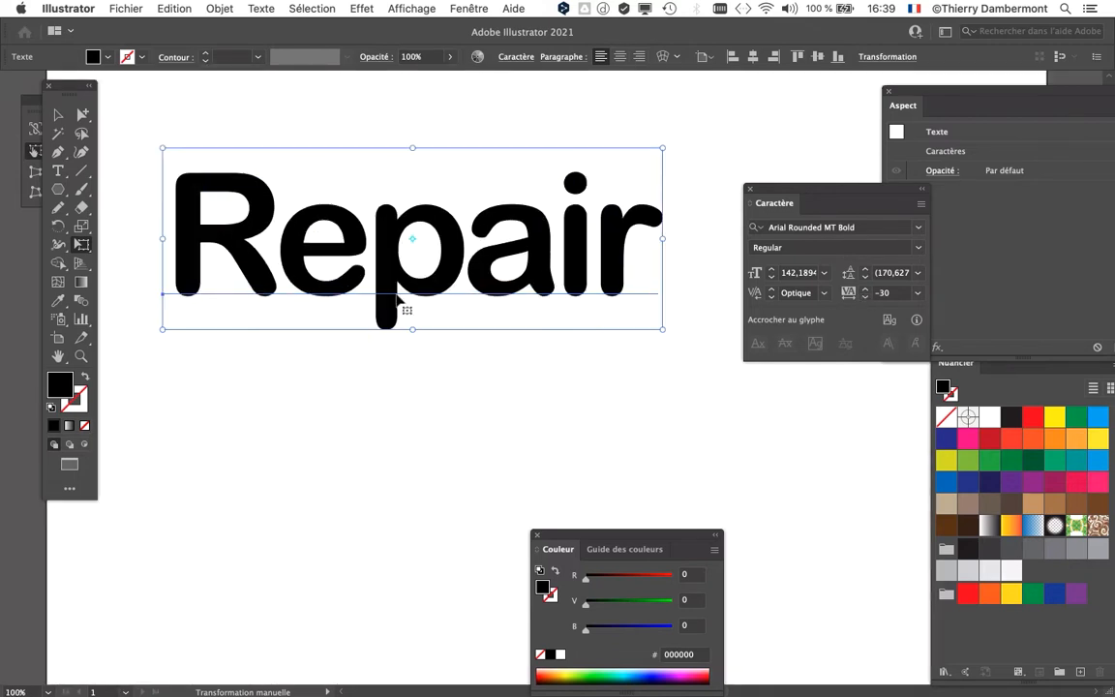
left_click(58, 170)
left_click(280, 249)
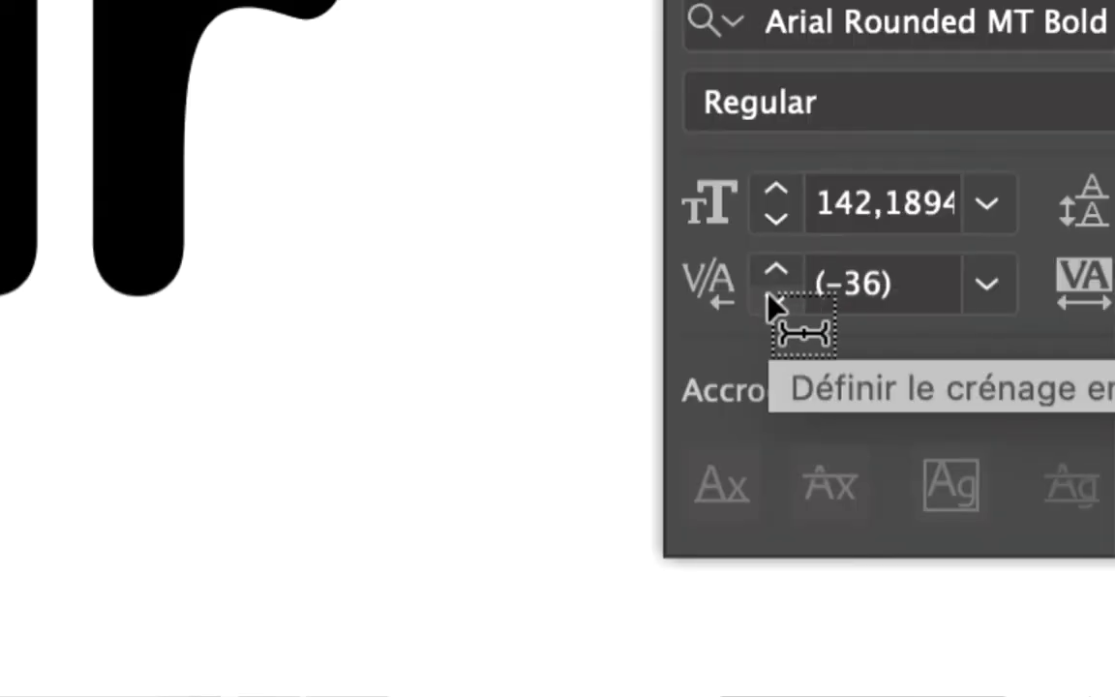
left_click(770, 295)
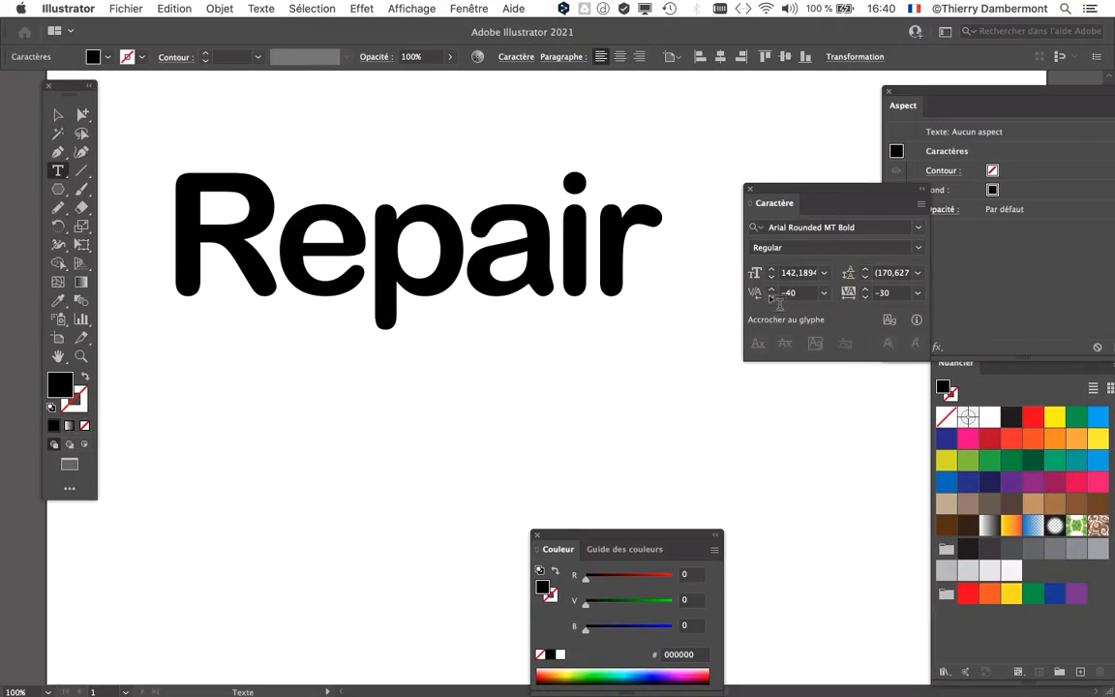
left_click_drag(797, 192, 850, 185)
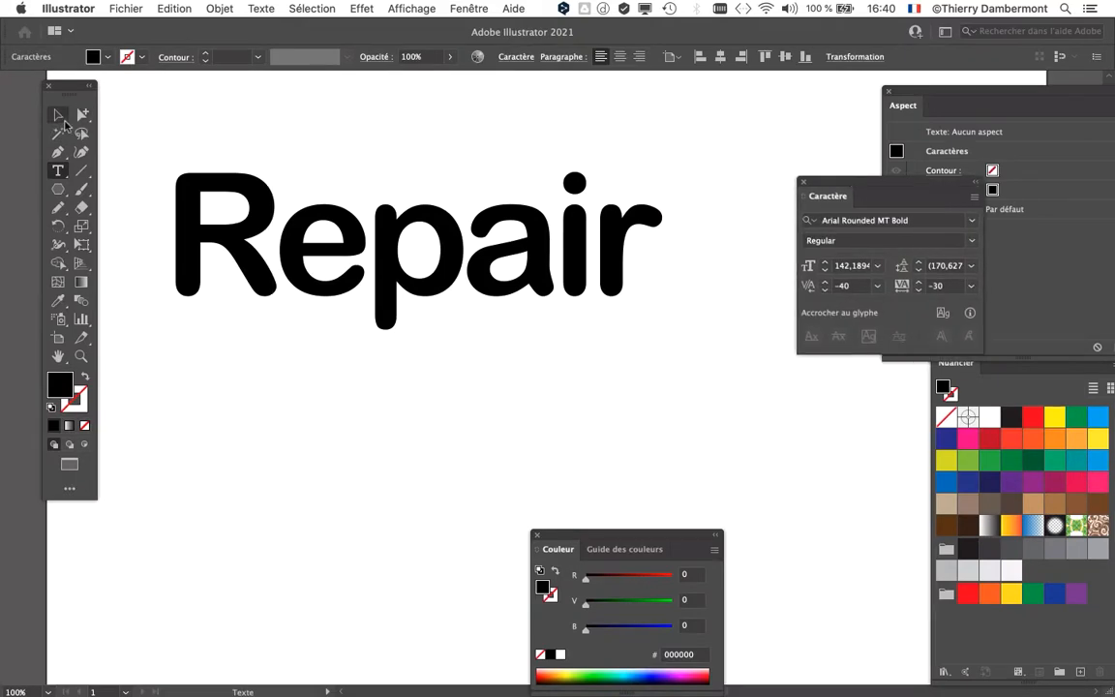
left_click(58, 115)
left_click(455, 410)
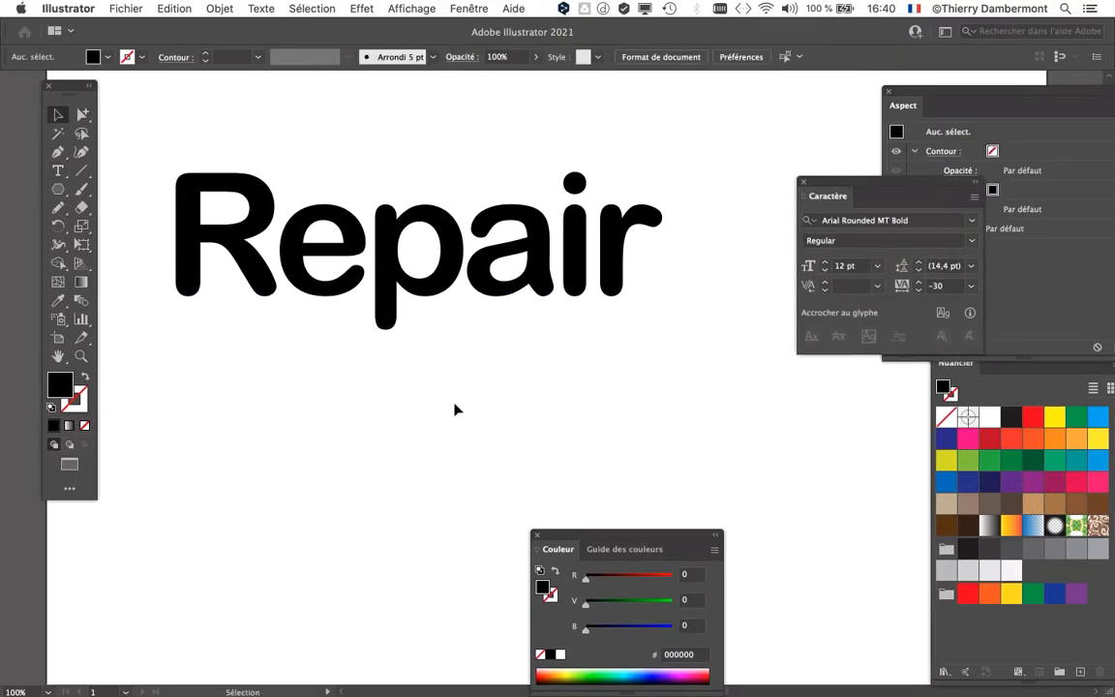
scroll(549, 455, "down", 1)
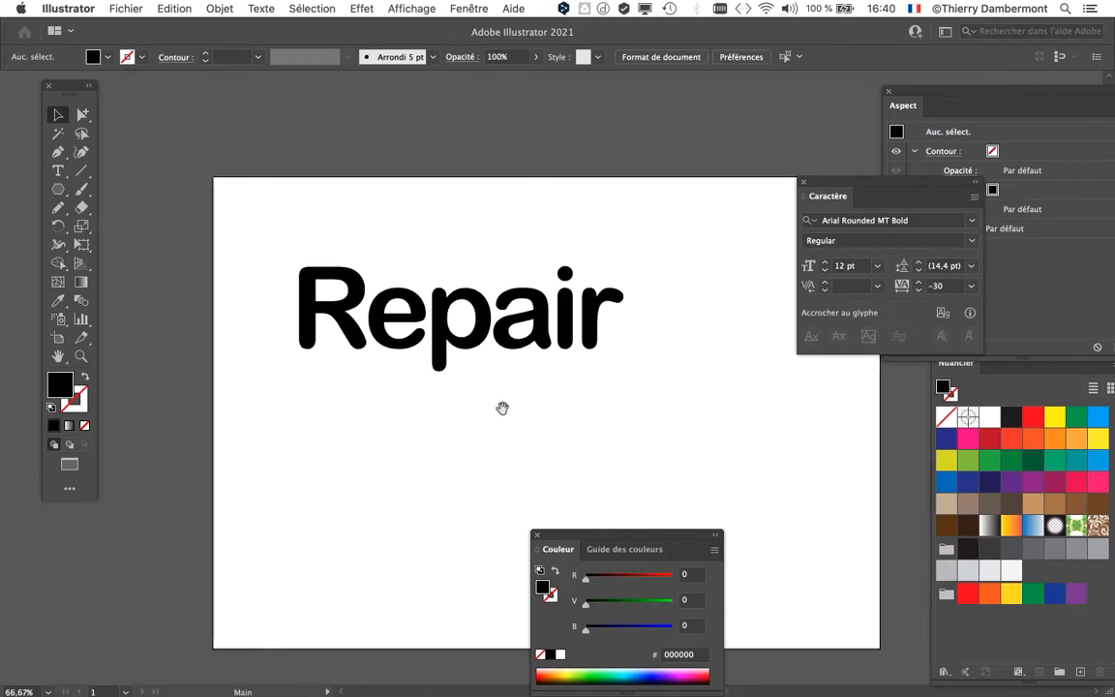
left_click_drag(503, 409, 405, 301)
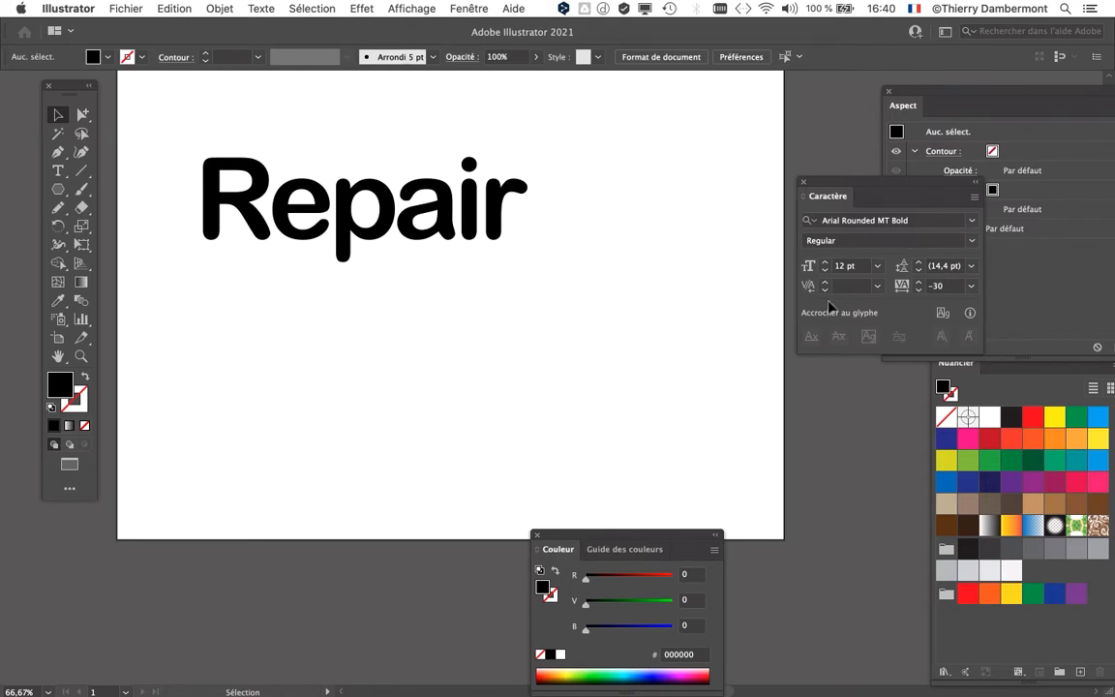
Step: Switch to Firefox and search for "bing" in a new browser tab
mouse_move(4, 455)
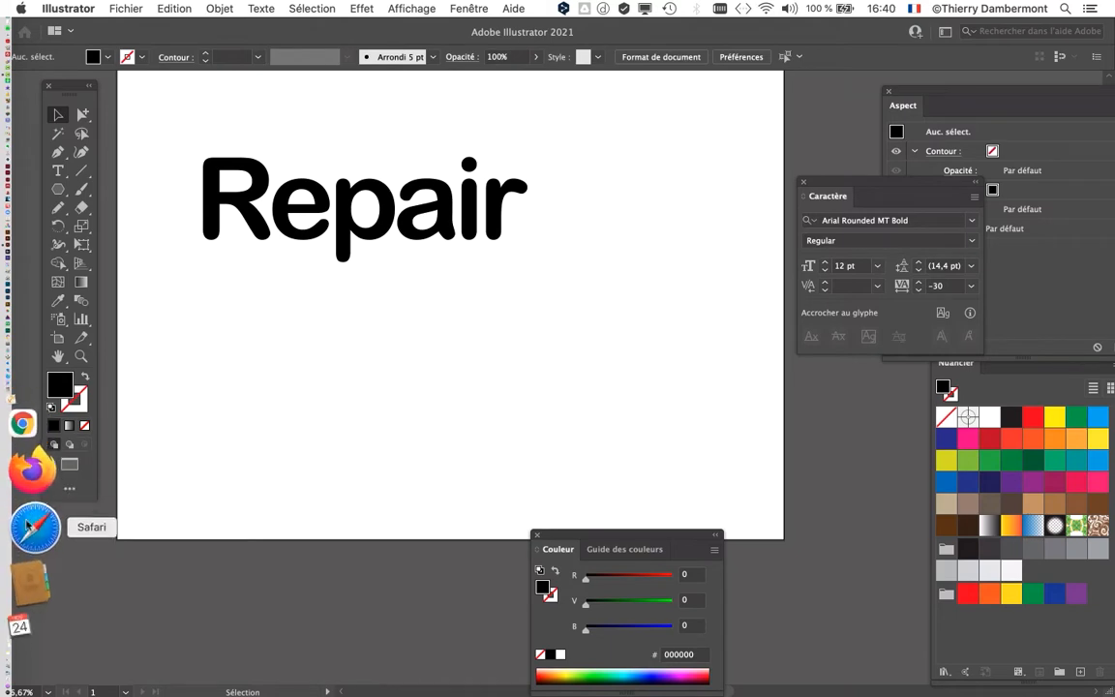
left_click(31, 520)
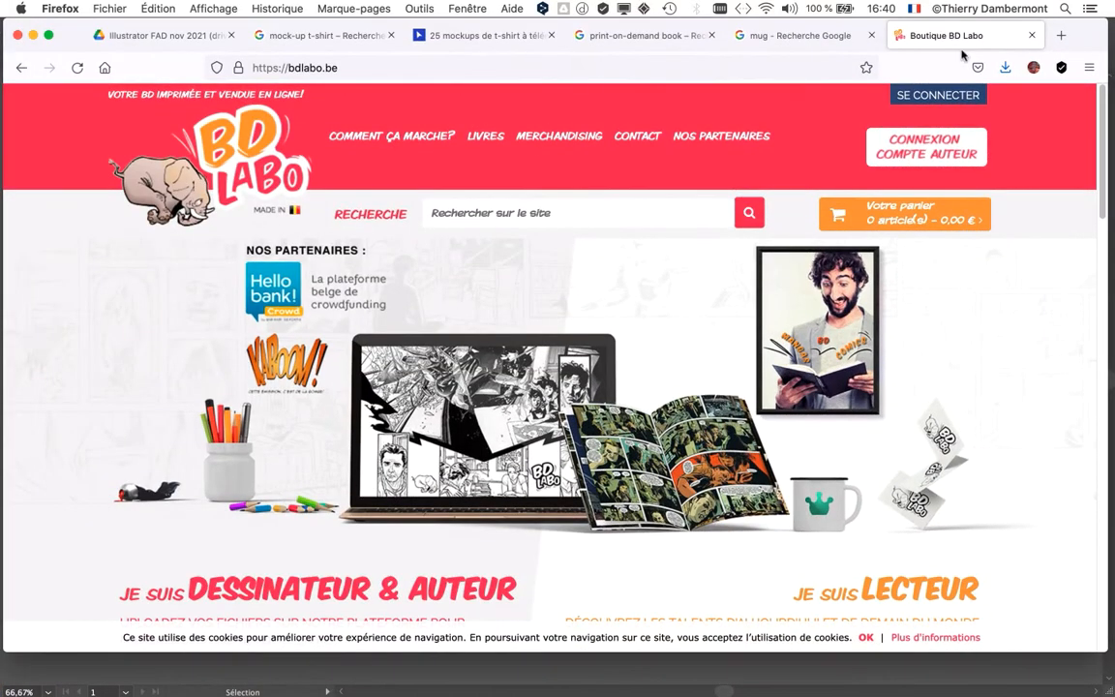
left_click(1062, 36)
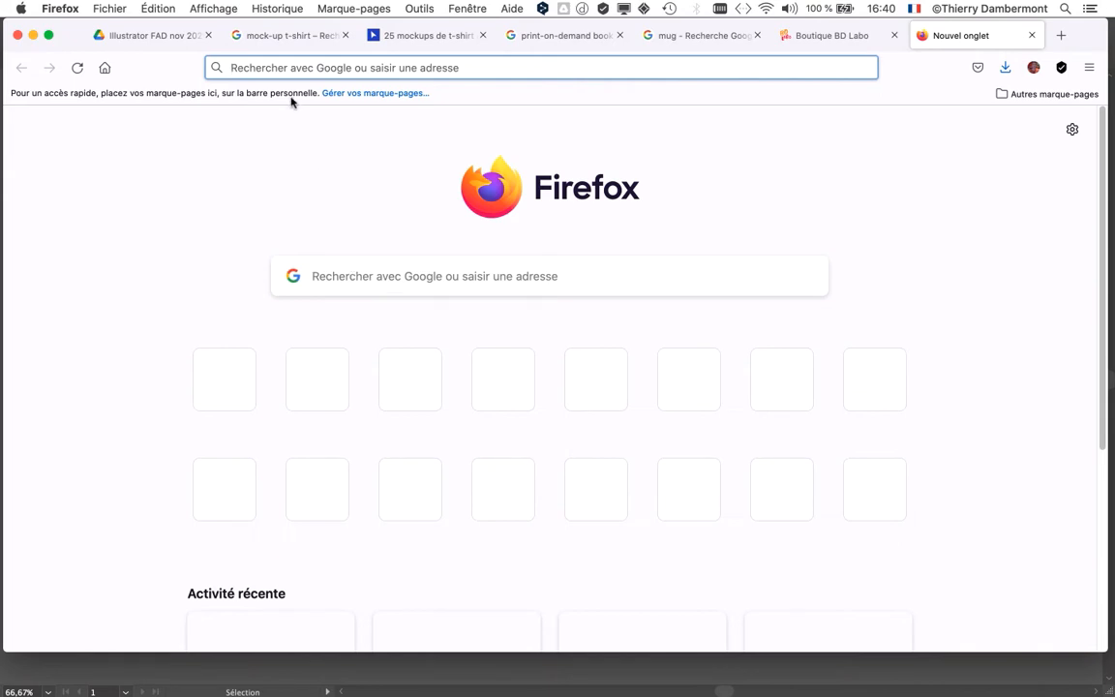
type("b")
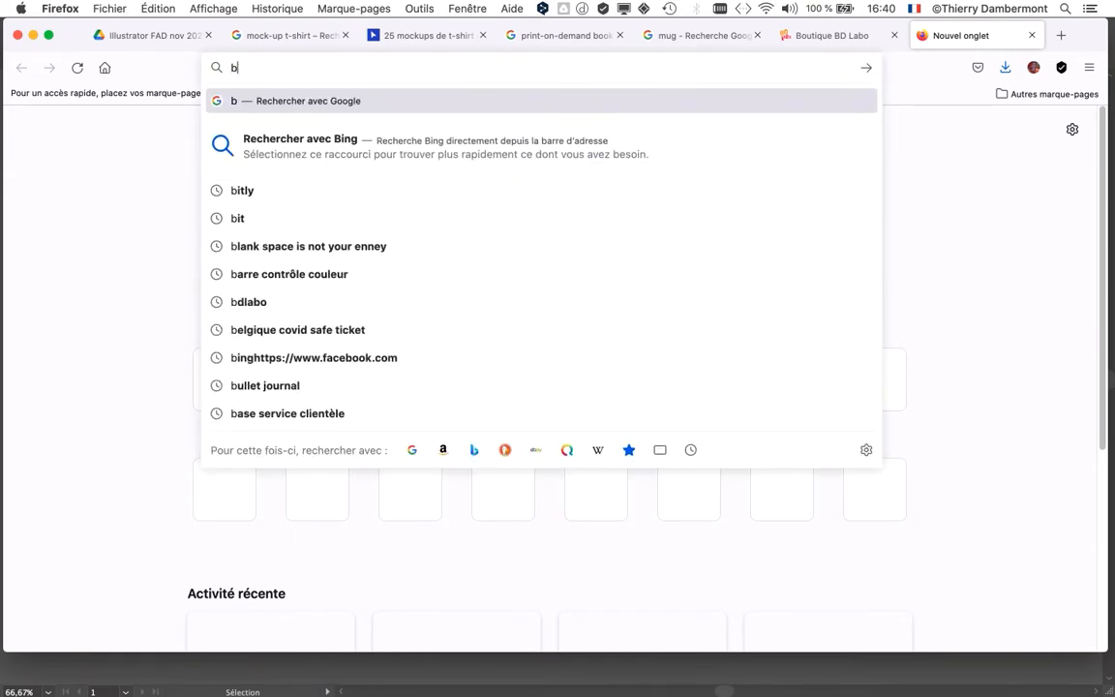
type("ing")
key("Return")
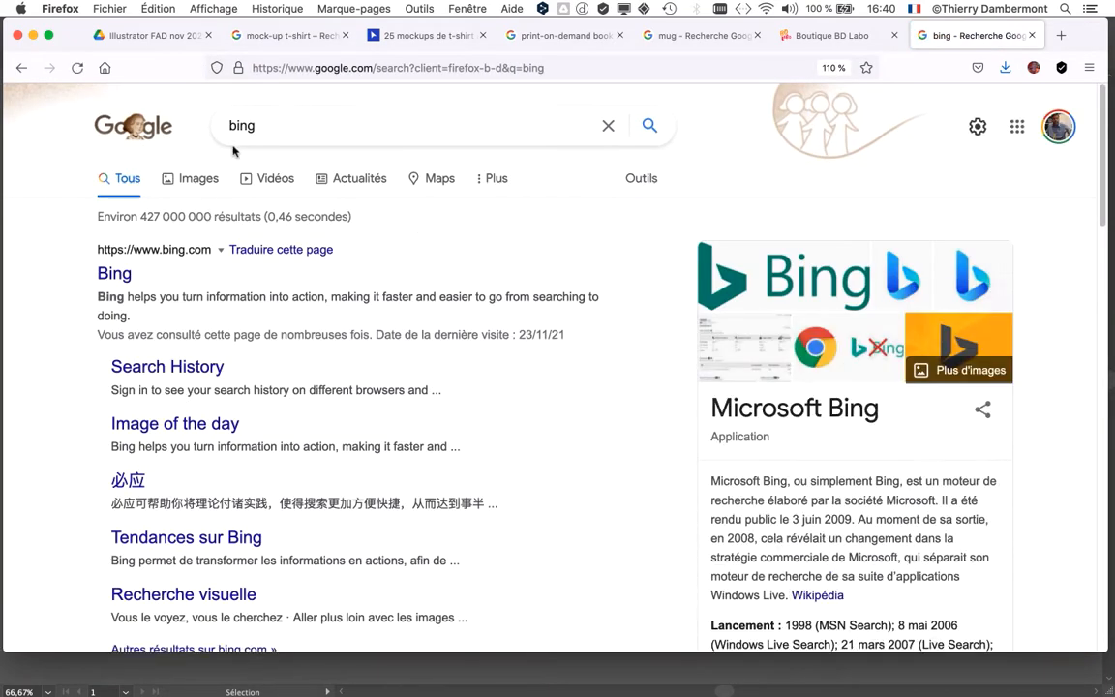
Step: Open the Bing home page from the results and search it for "tyre"
left_click(124, 274)
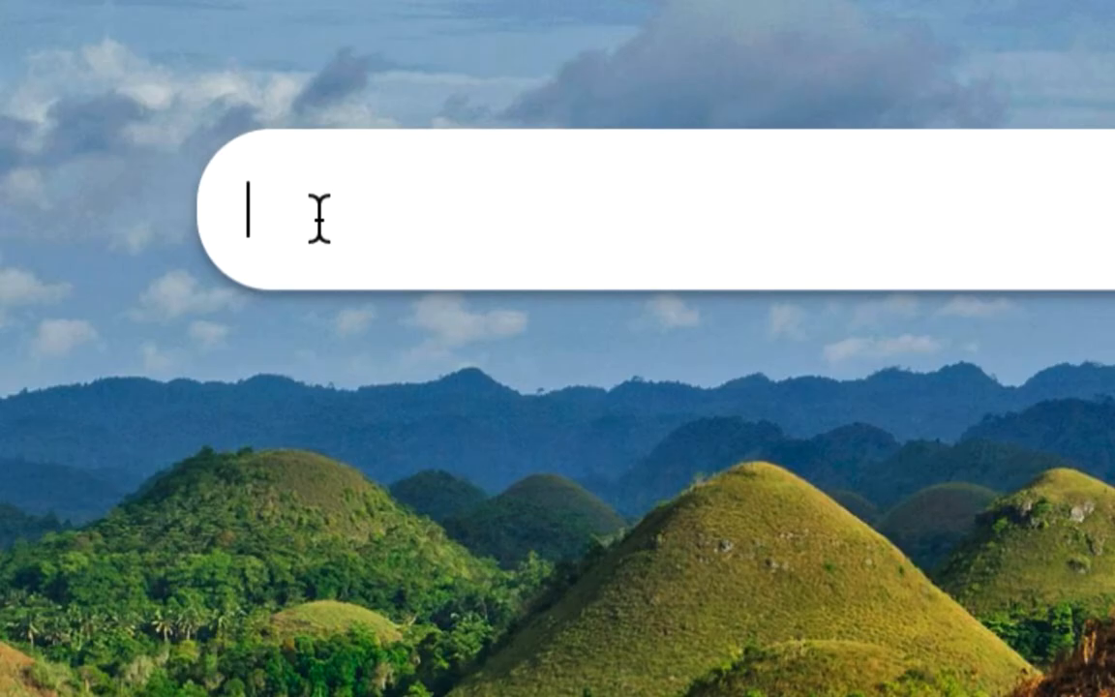
type("tyre")
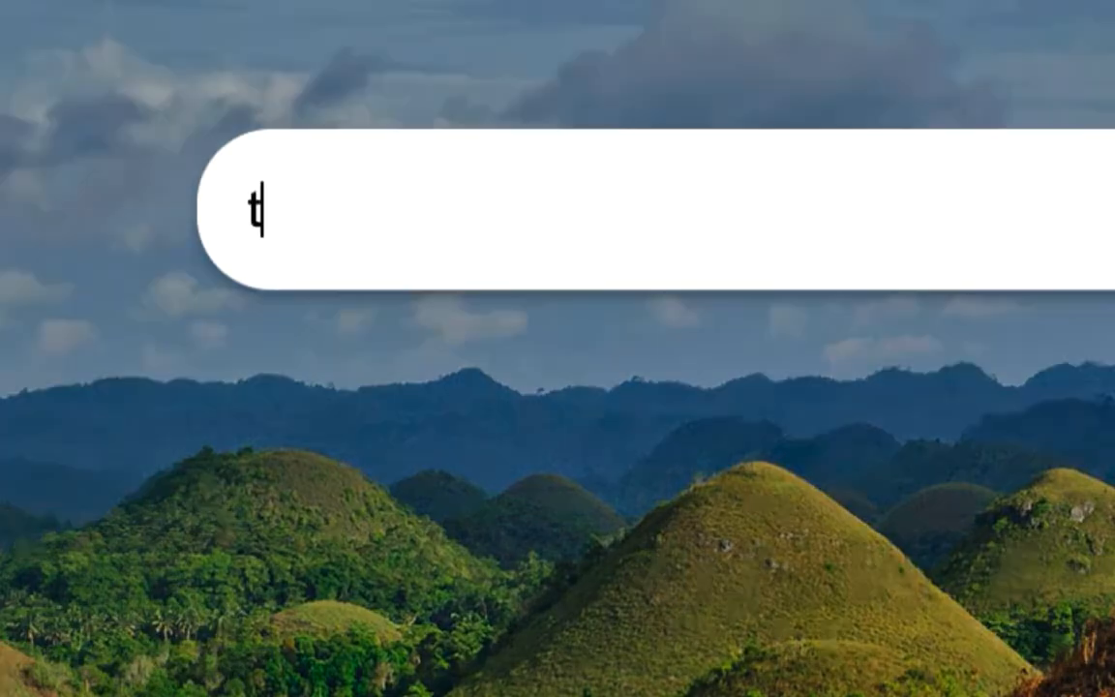
key("Return")
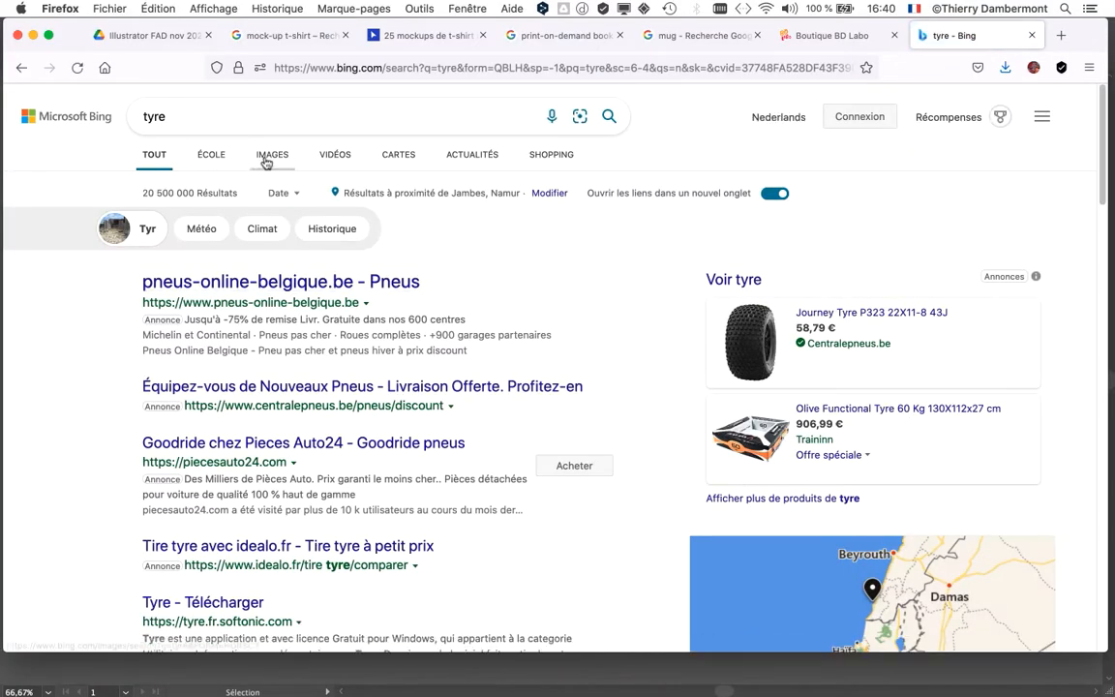
Step: Show the image results for tyre and filter them by the Domaine public licence and the Image ClipArt type
left_click(265, 164)
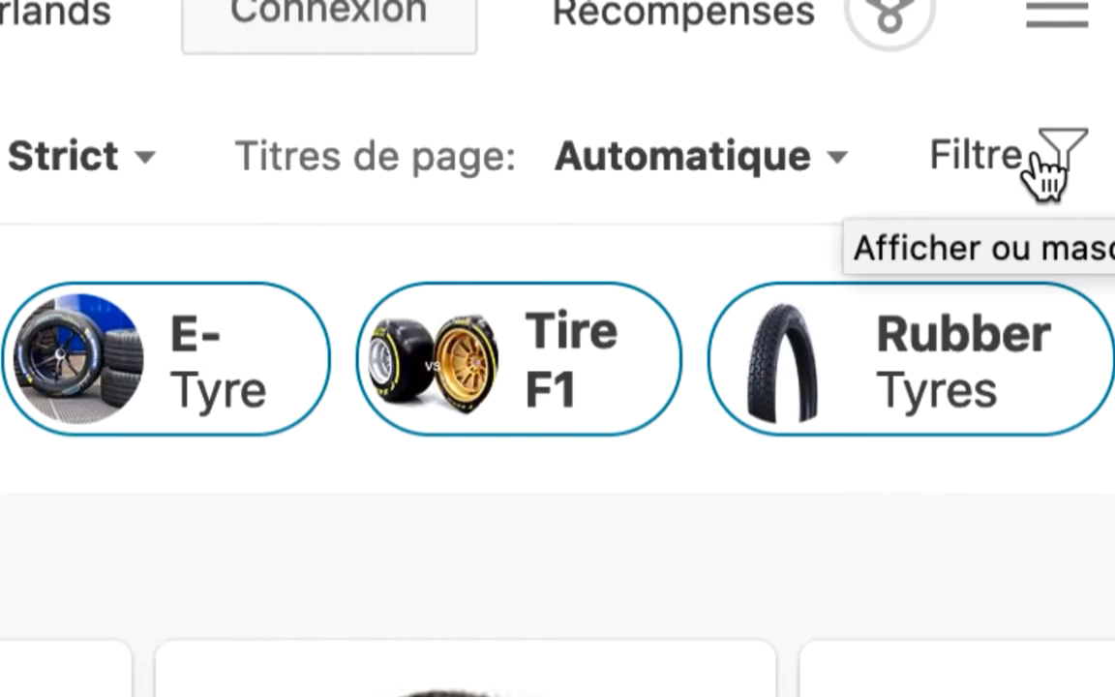
left_click(1036, 163)
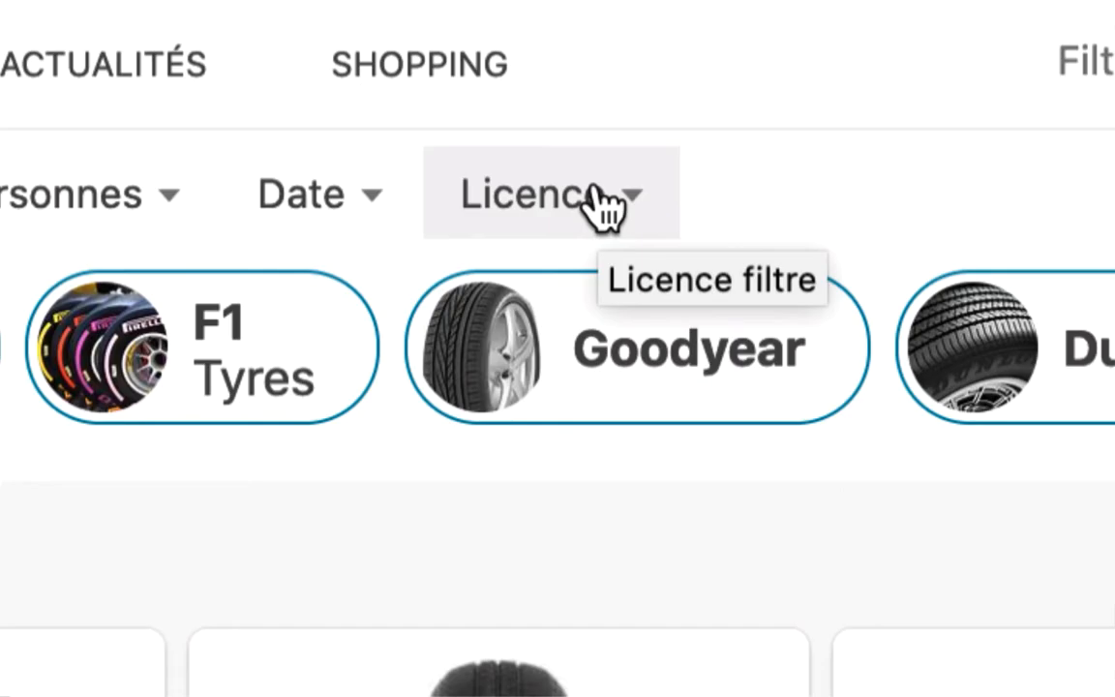
left_click(600, 203)
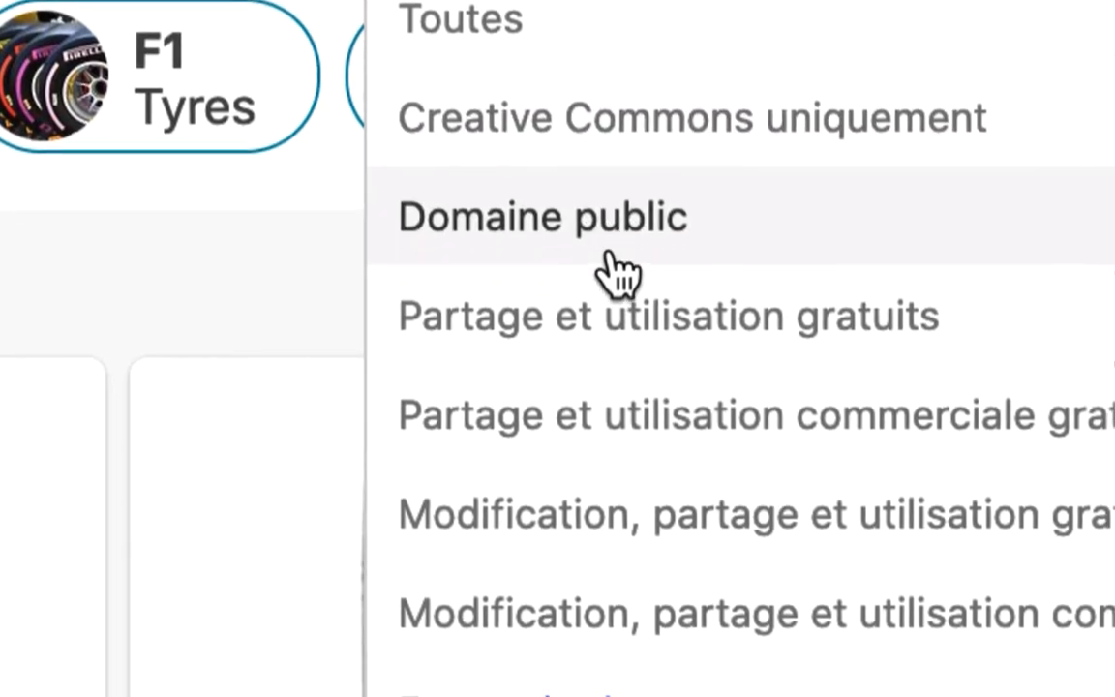
left_click(614, 310)
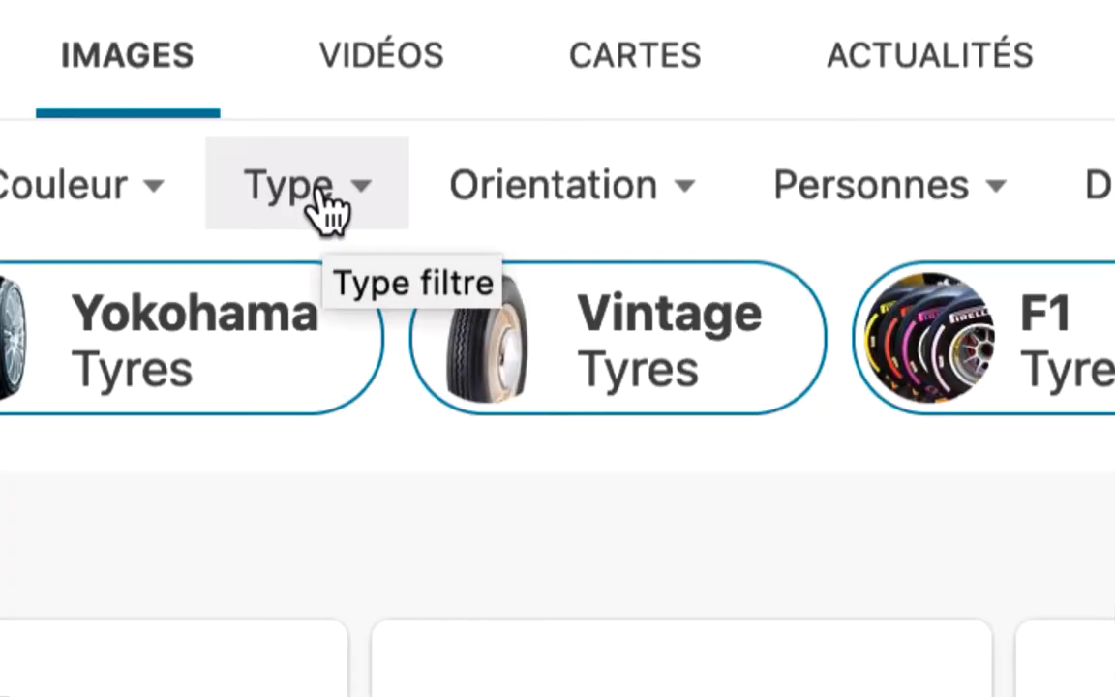
left_click(327, 206)
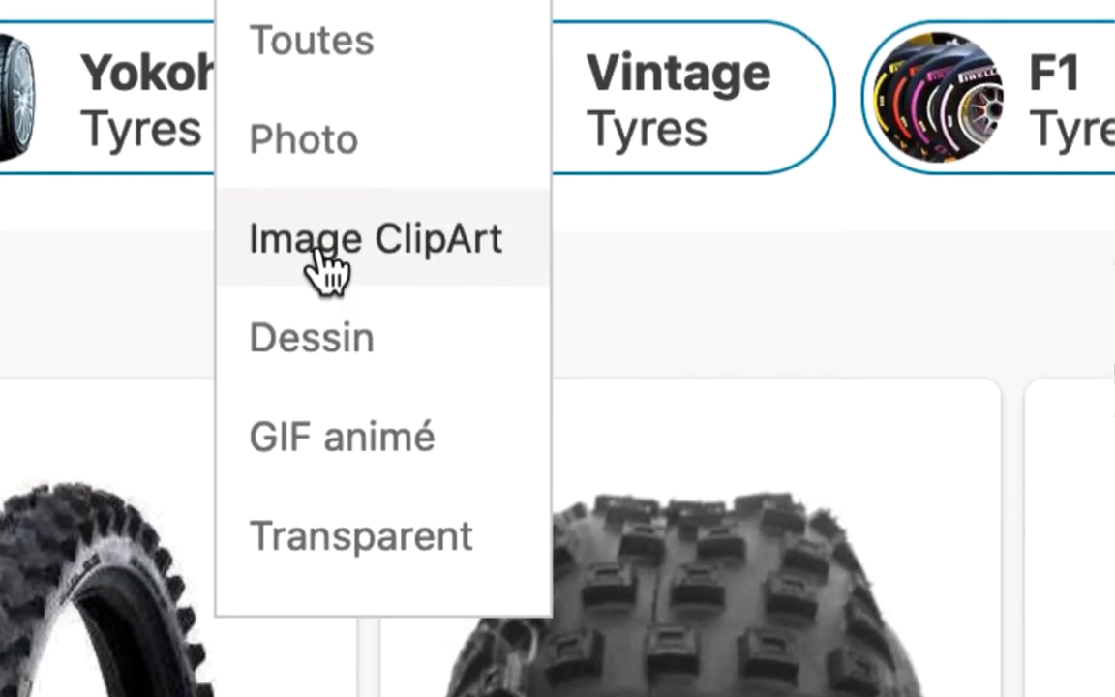
left_click(332, 217)
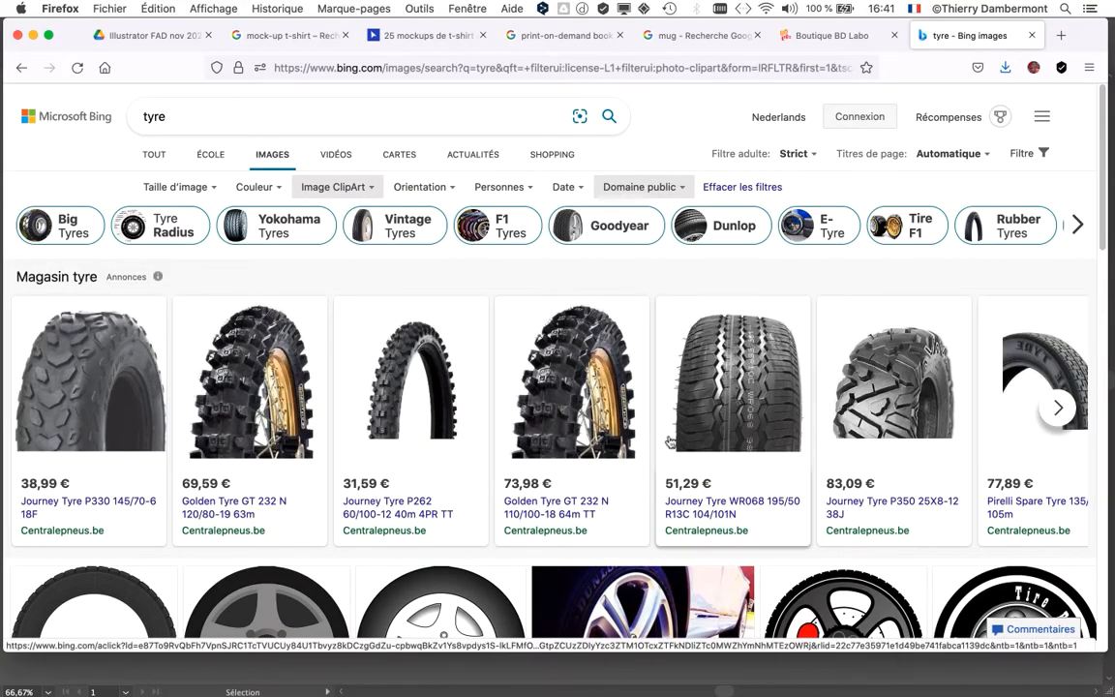
Step: Look through the public-domain clip-art results at 67% page size for a suitable tyre or wheel silhouette
key("super+minus")
key("super+minus")
key("super+minus")
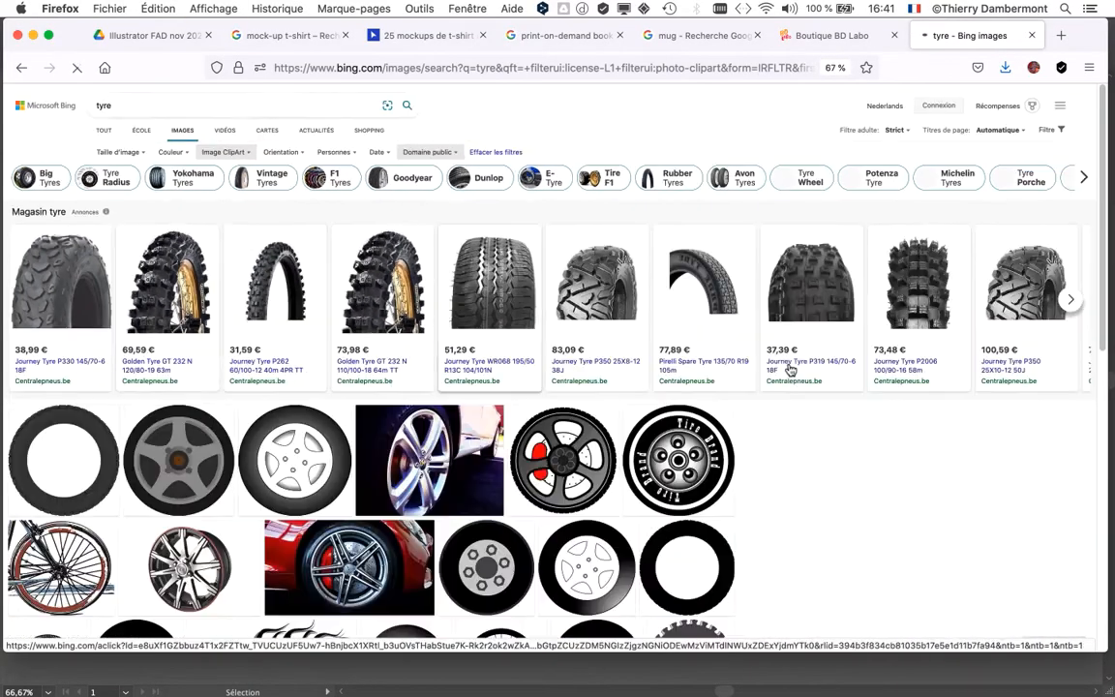
scroll(784, 420, "down", 3)
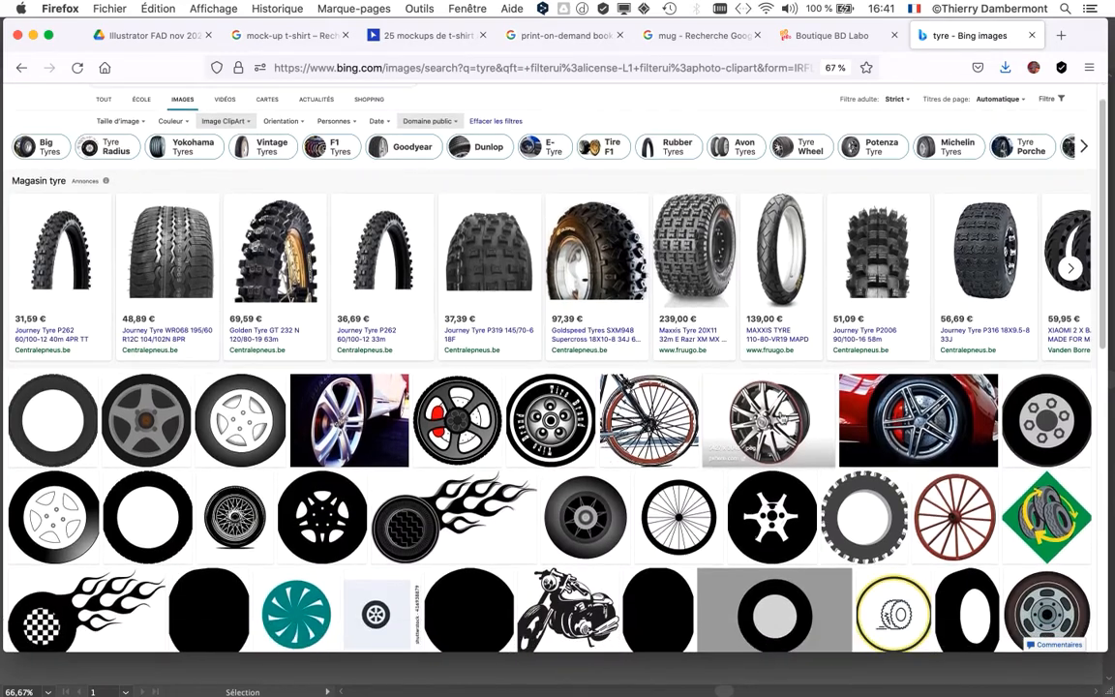
scroll(784, 420, "down", 3)
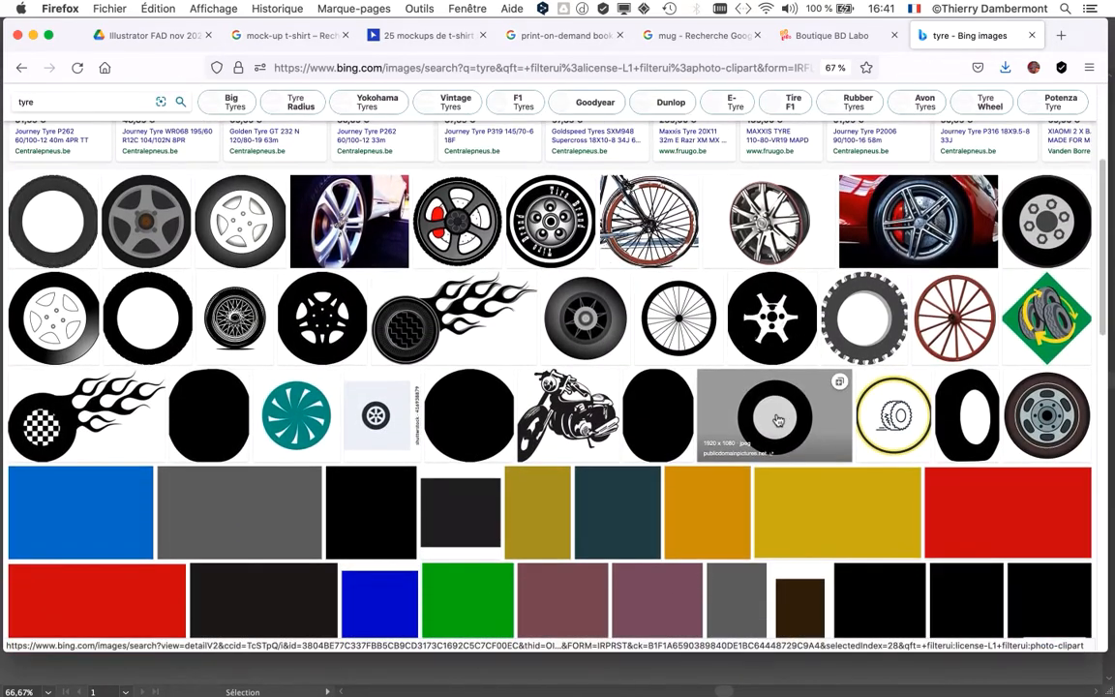
scroll(620, 392, "down", 2)
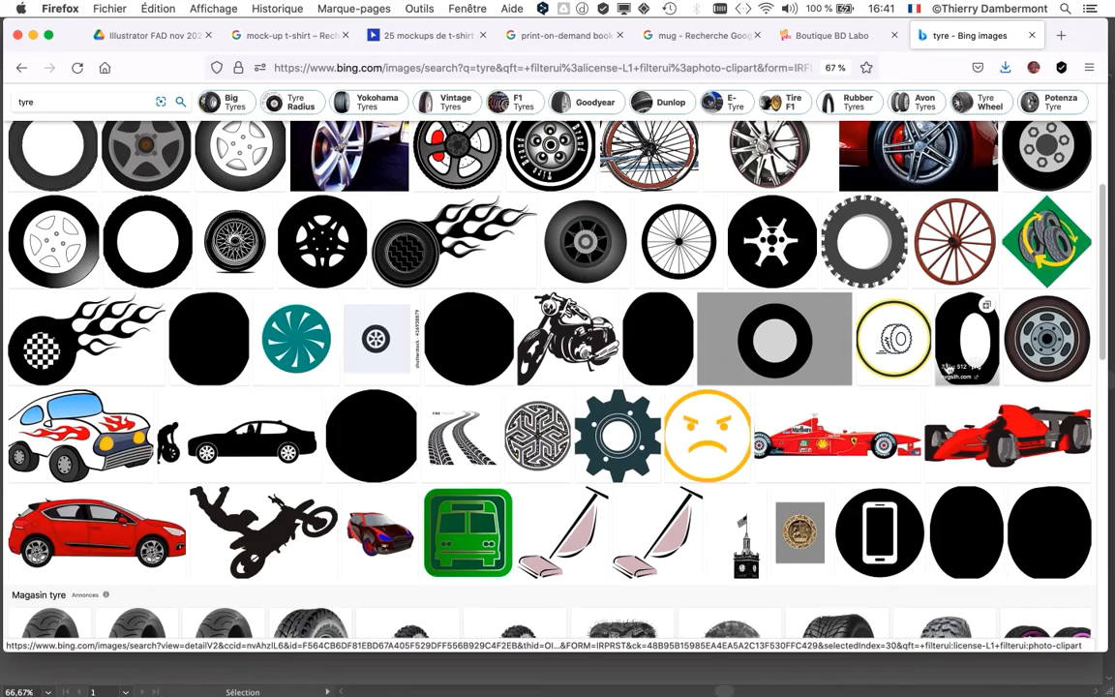
scroll(949, 369, "down", 5)
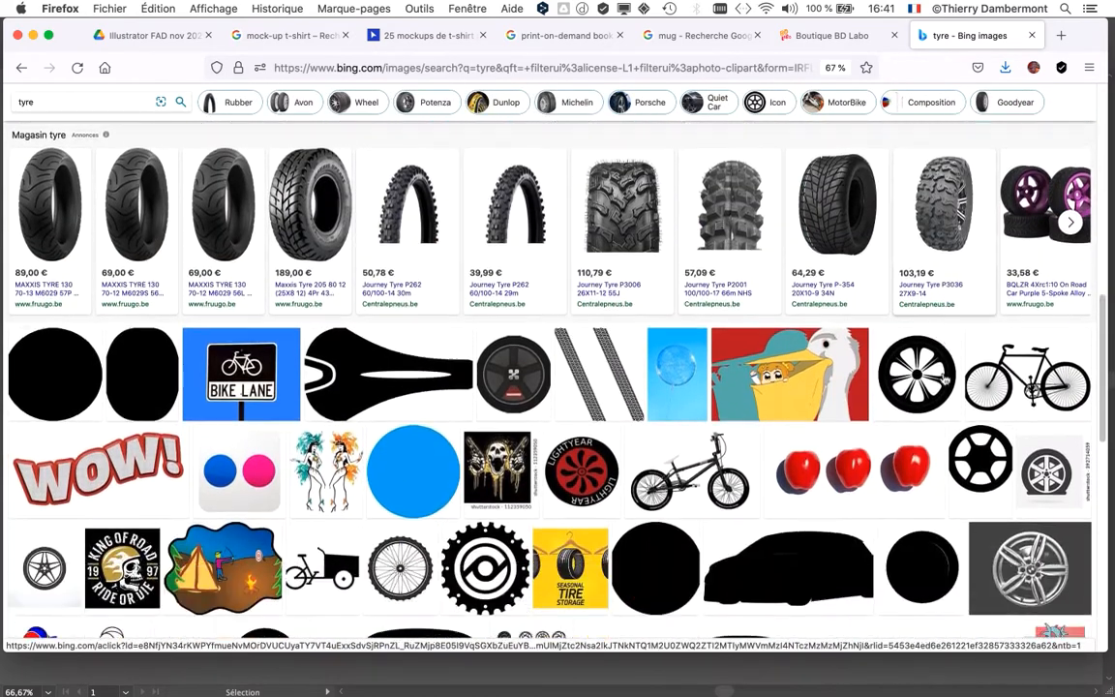
scroll(944, 380, "down", 4)
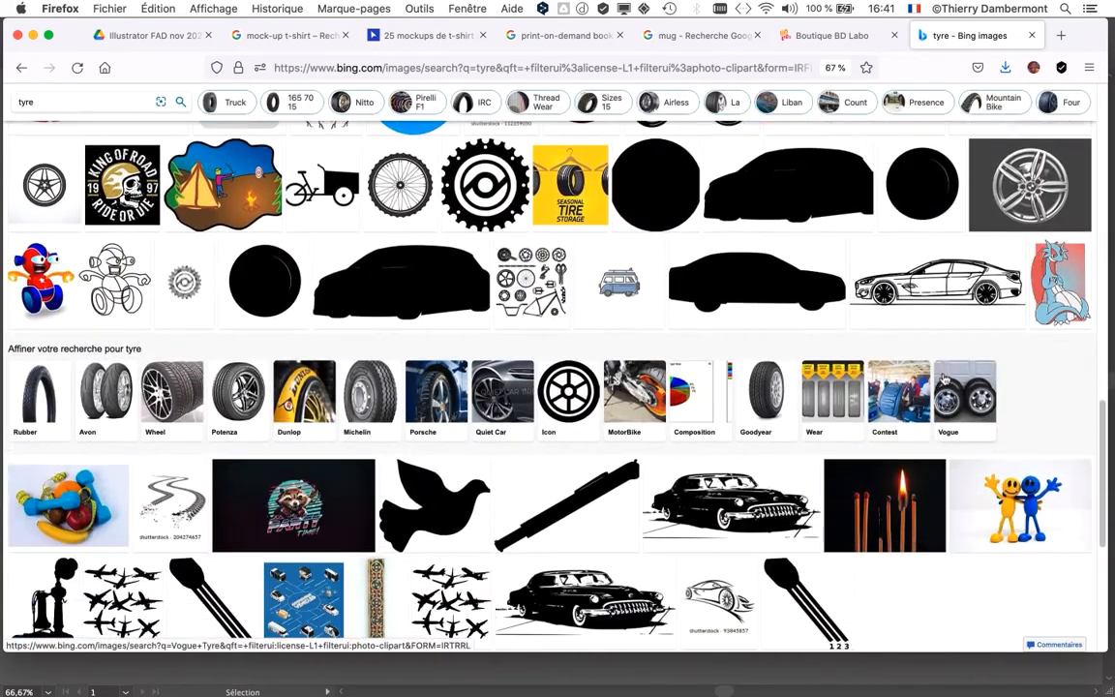
scroll(944, 380, "down", 4)
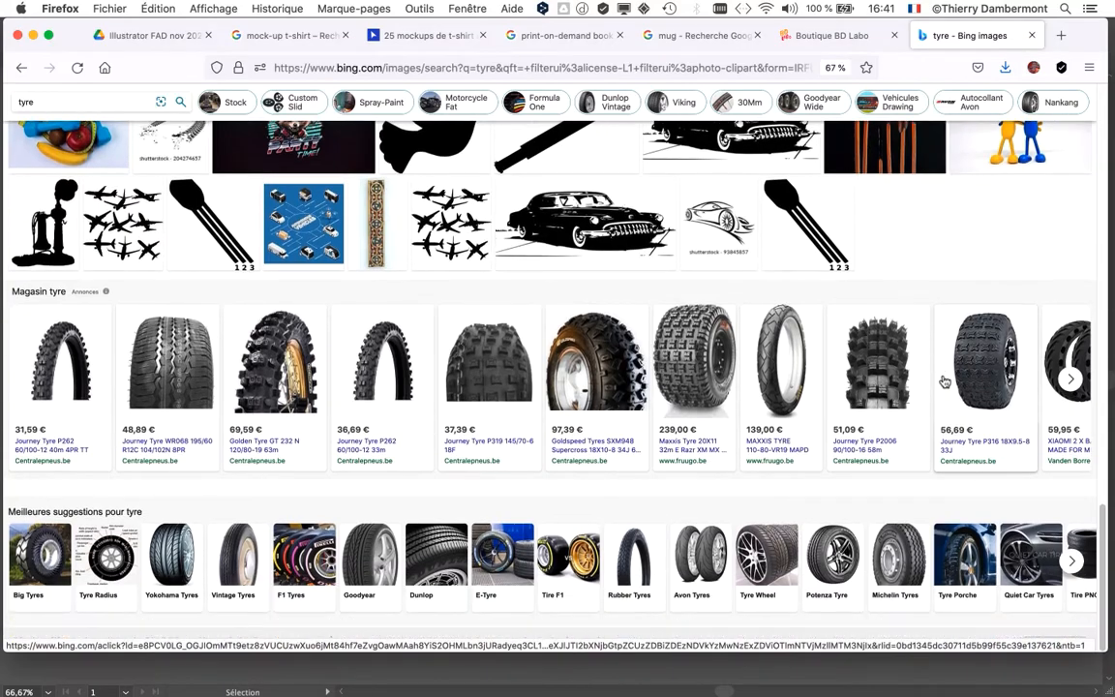
scroll(944, 380, "down", 6)
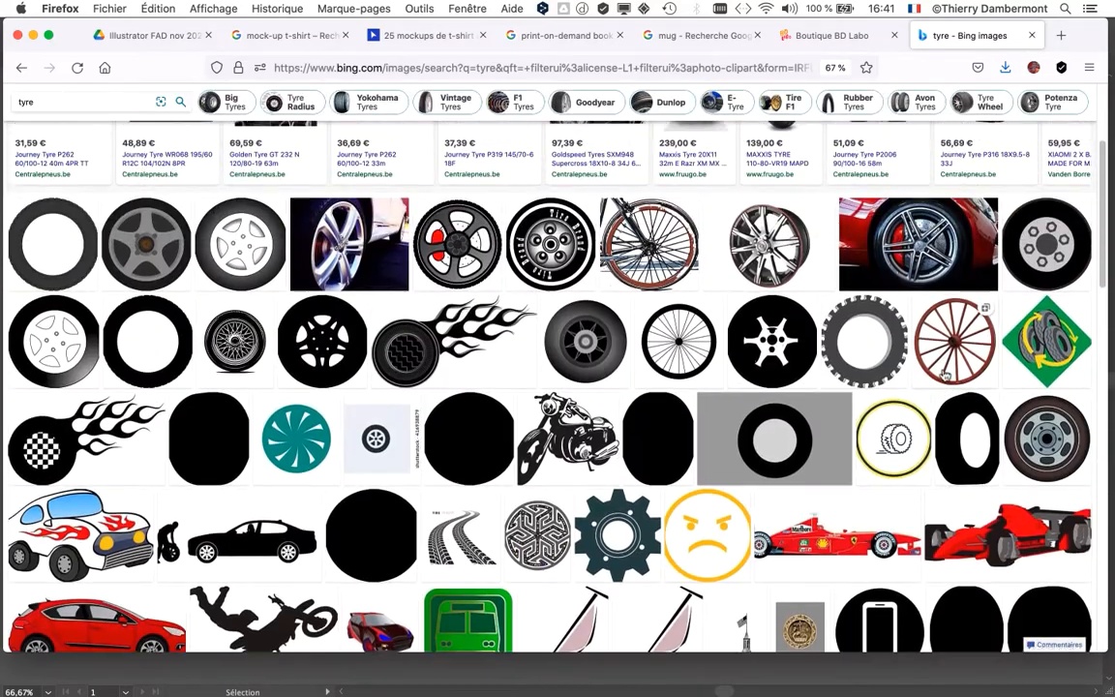
Step: Open the solid black five-spoke wheel silhouette full size in its own browser tab and copy the image
left_click(314, 351)
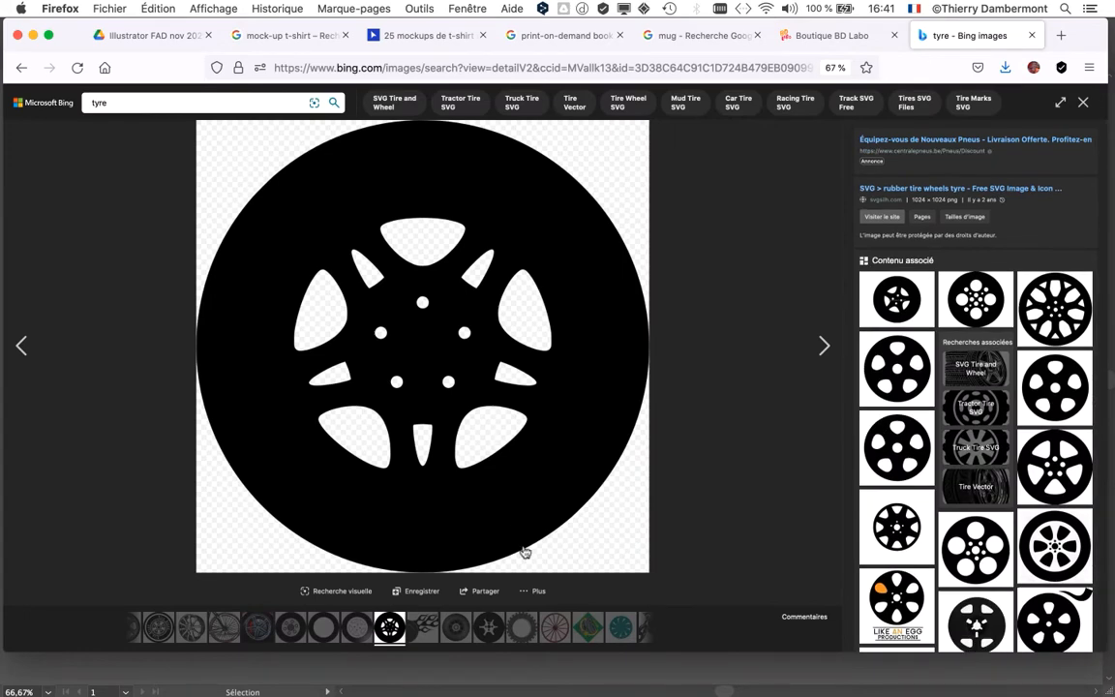
left_click(539, 592)
left_click(532, 530)
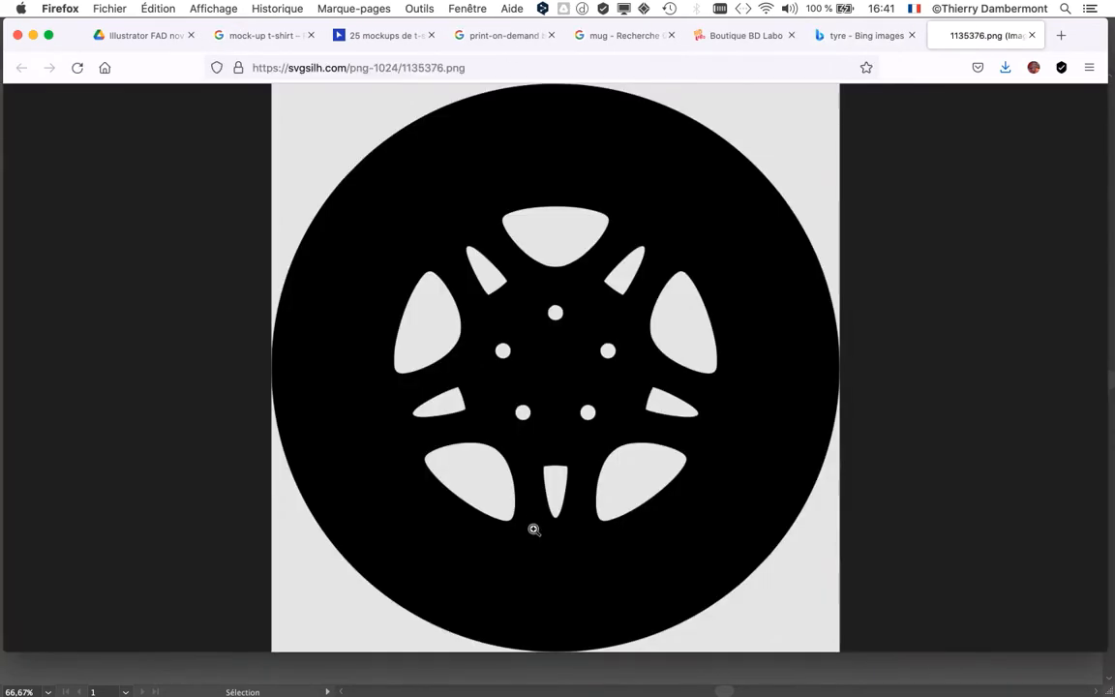
right_click(585, 266)
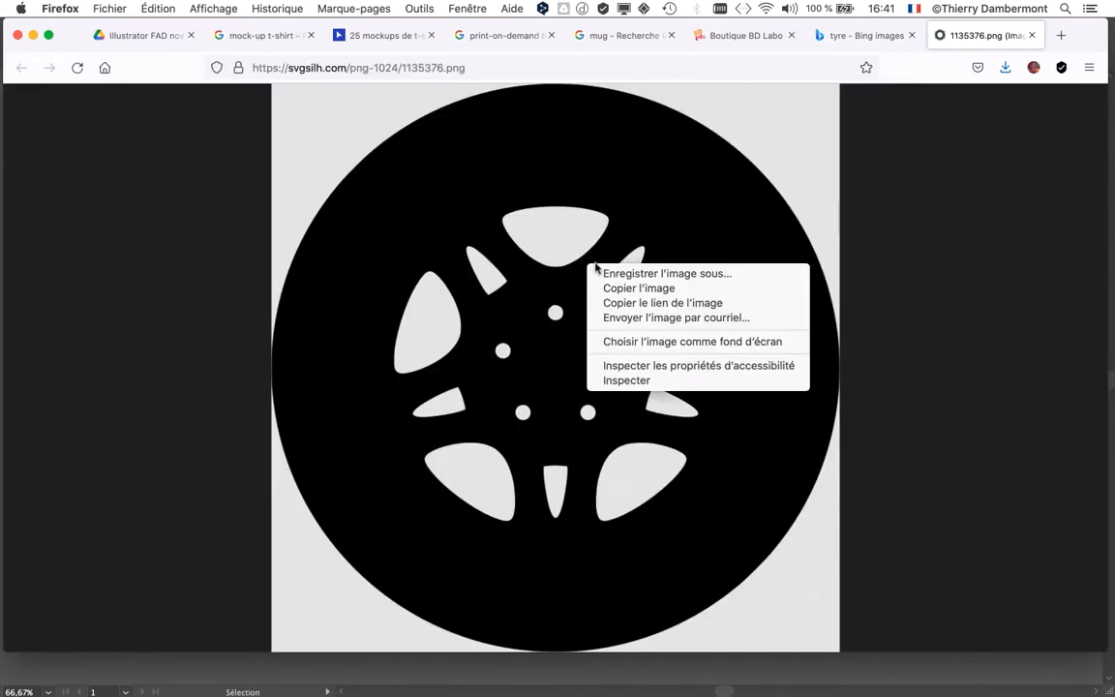
left_click(664, 288)
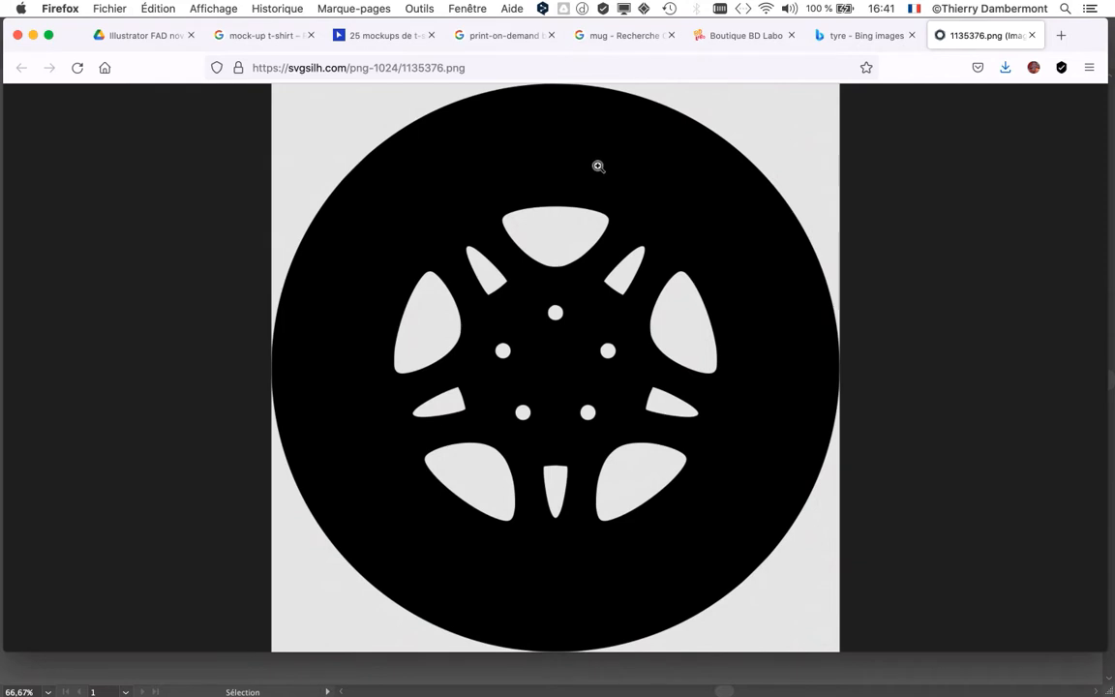
Step: Switch from Firefox back to the Repair document in Illustrator
key("super+Tab")
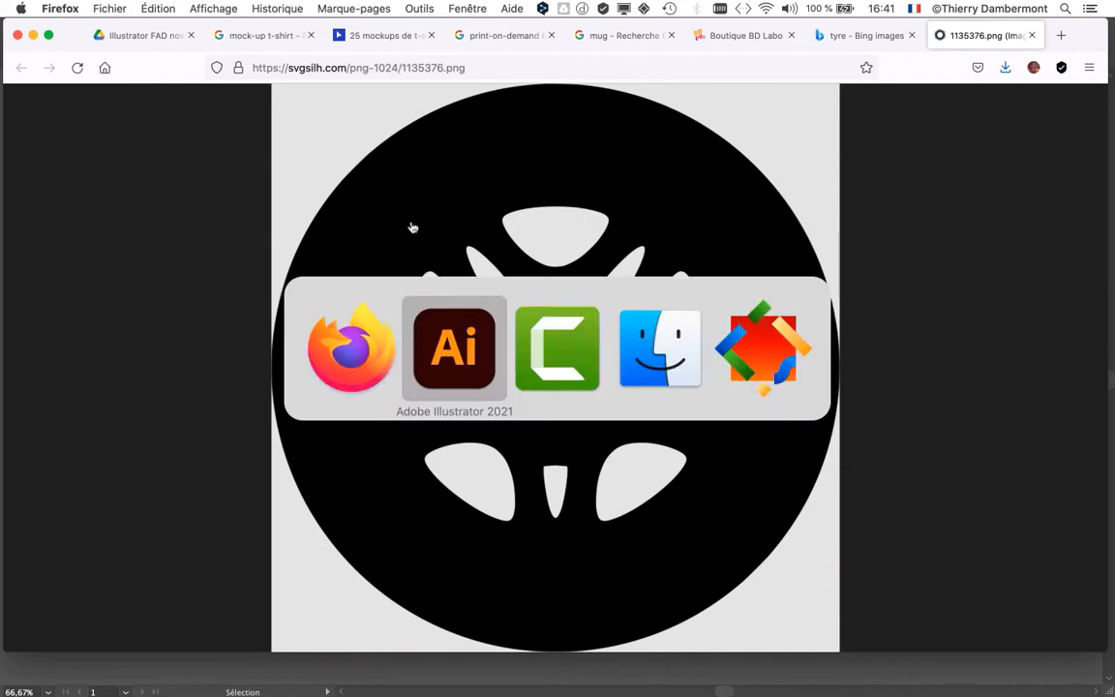
left_click(547, 388)
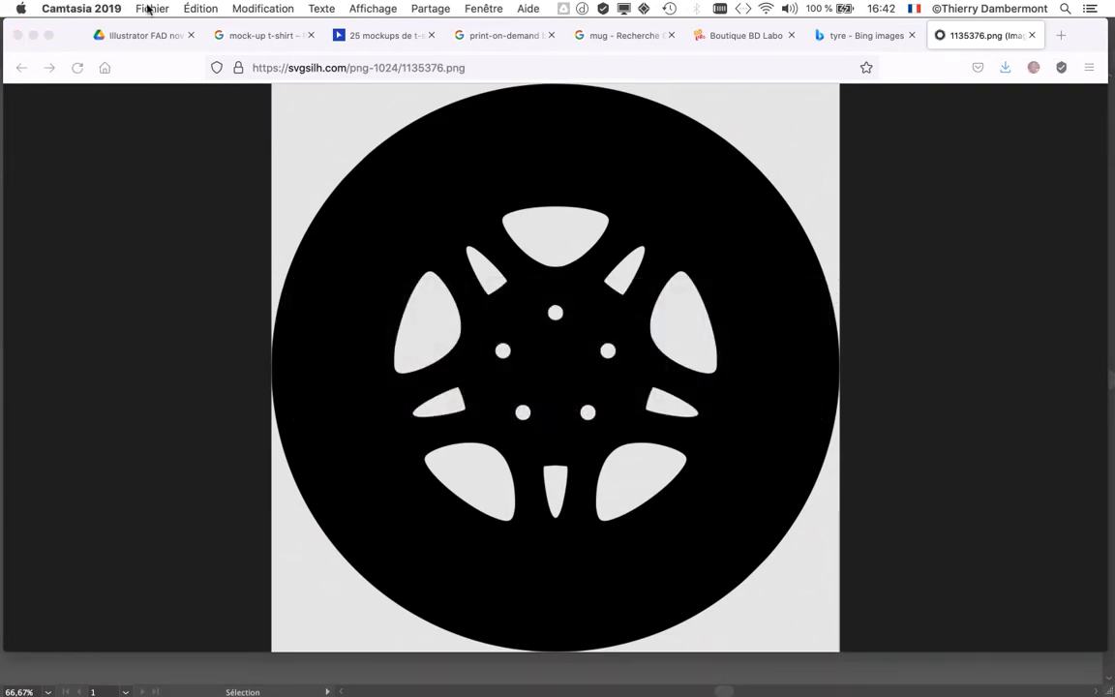
key("super+Tab")
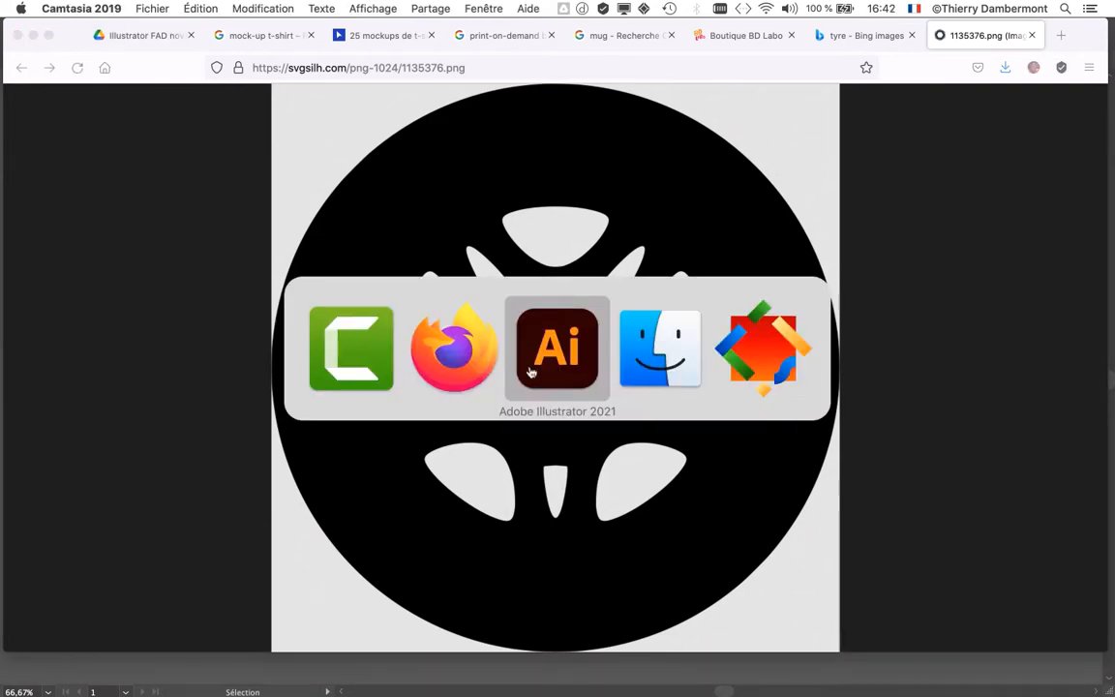
left_click(530, 373)
Step: Save the document as "texte - texte et objet à contours blancs superposés - 01.ai" with the default Illustrator options
left_click(125, 8)
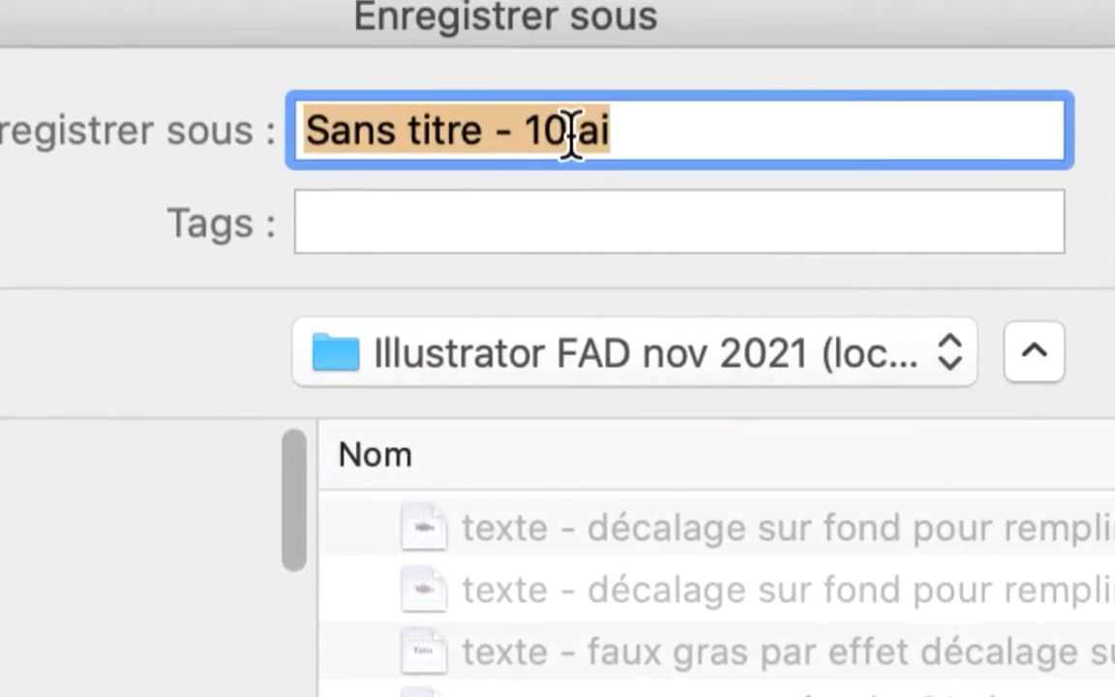
left_click(568, 133)
left_click_drag(571, 135, 304, 136)
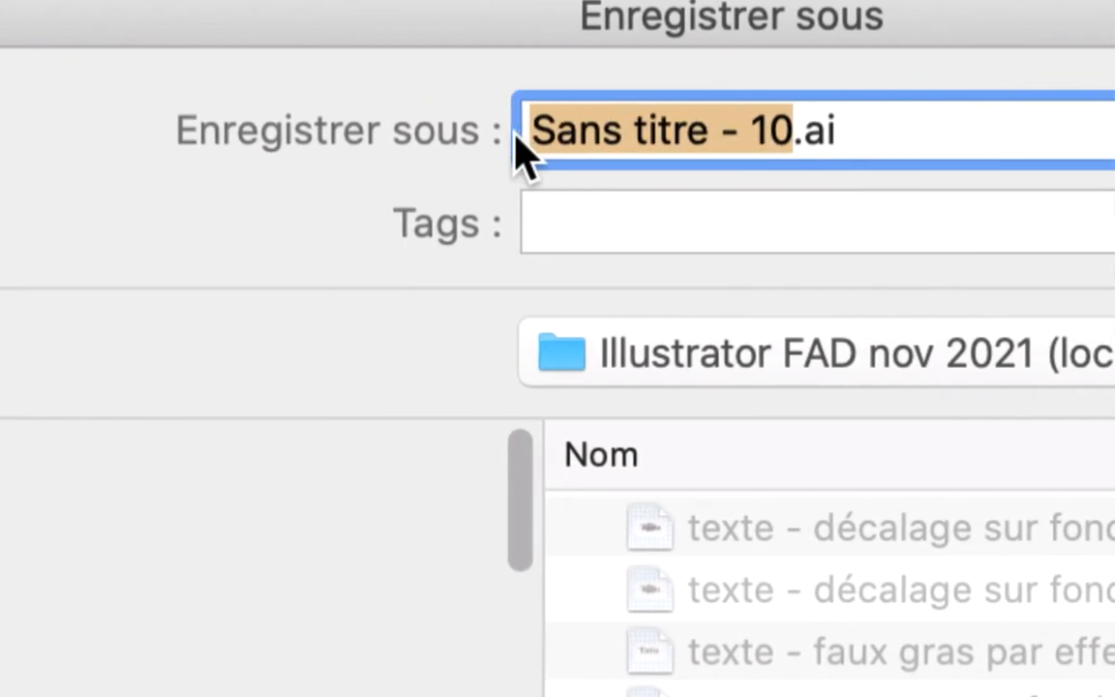
type("texte - ")
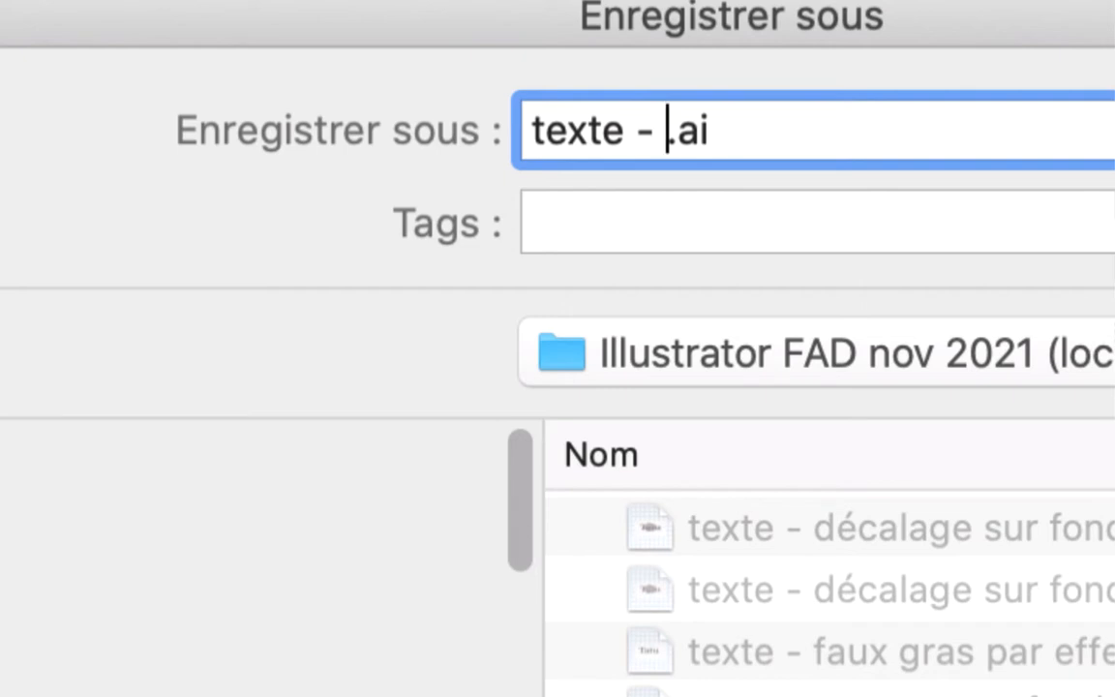
type("texte et ob")
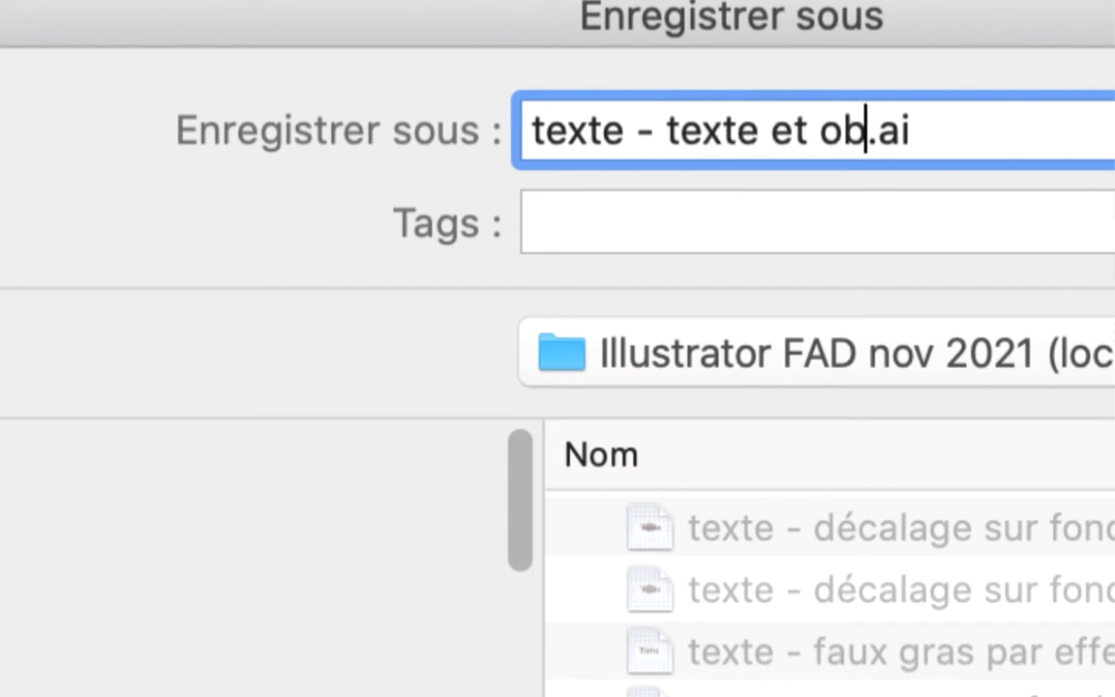
type("jet à contours")
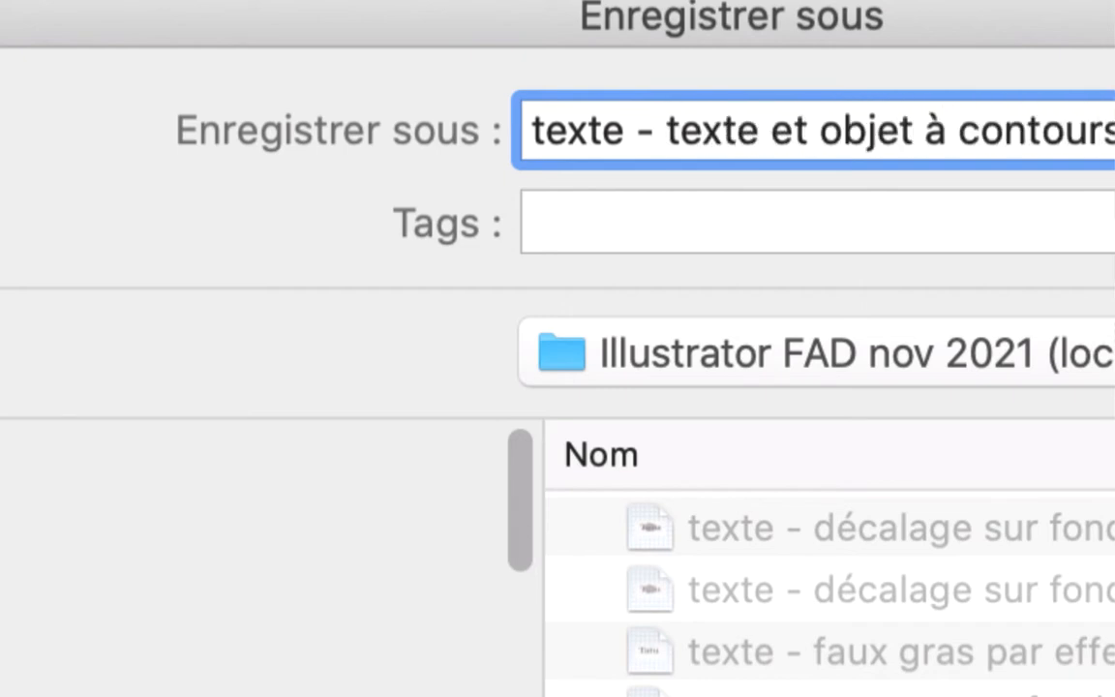
type(" bl")
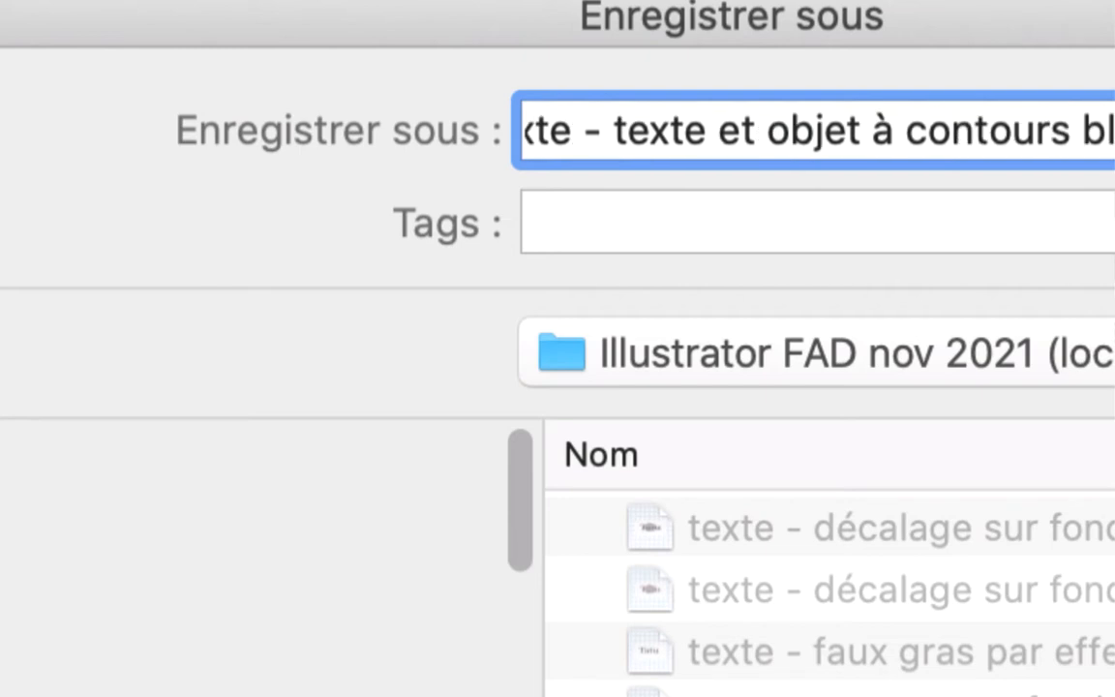
type("ancs s")
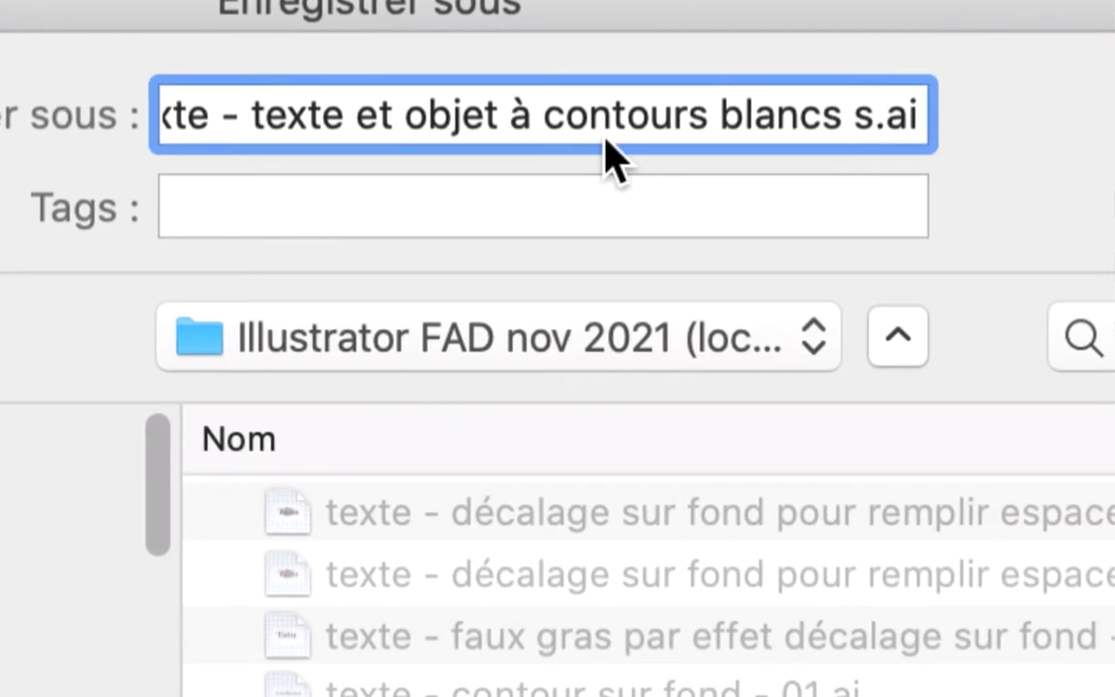
type("uperposés ")
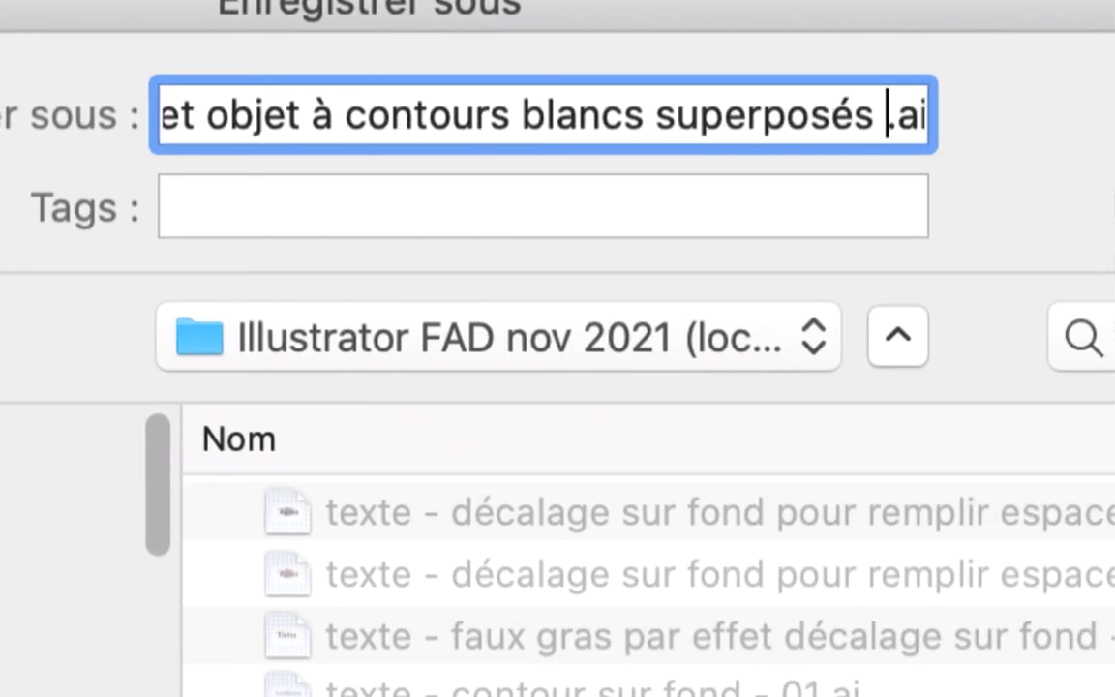
type("- 01")
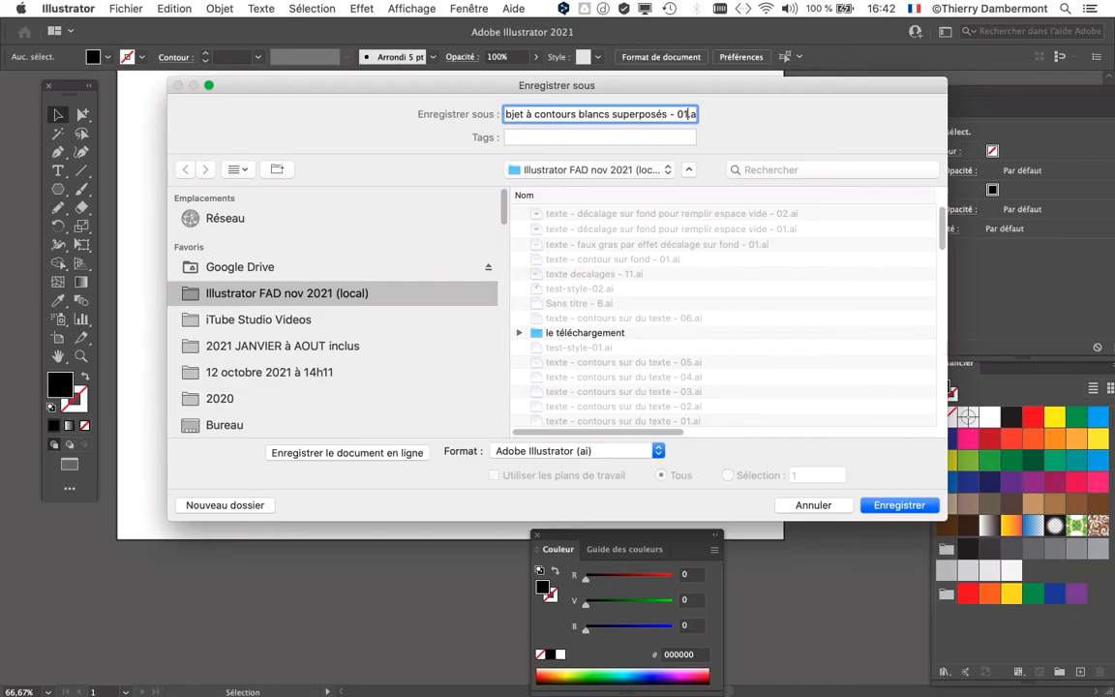
key("Return")
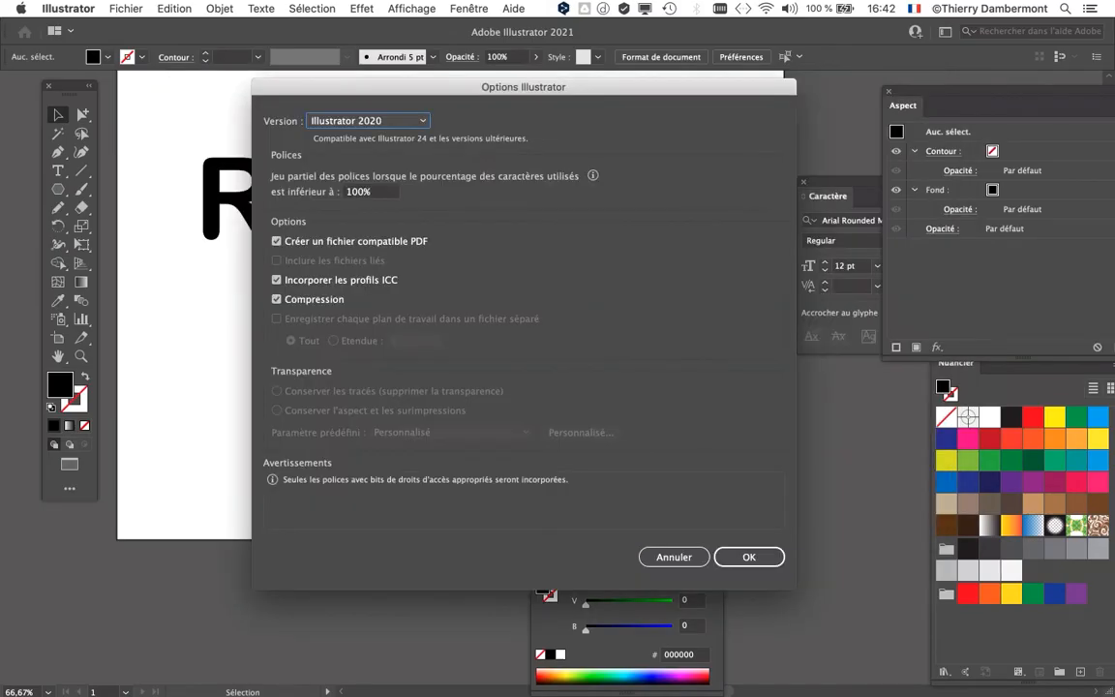
key("Return")
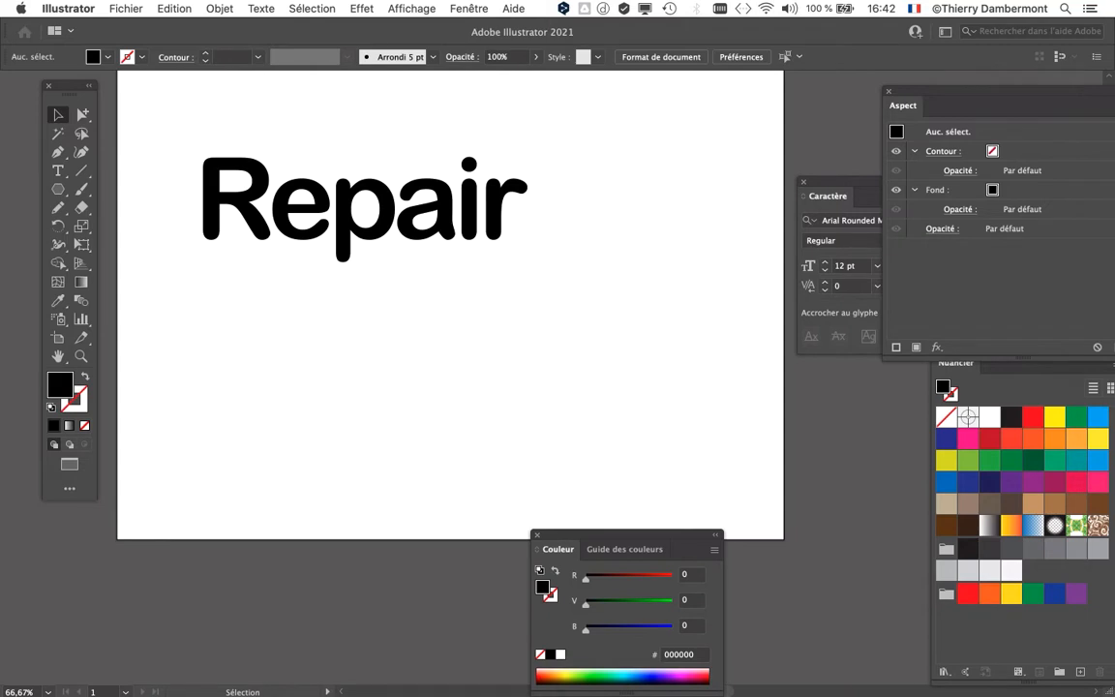
Step: Paste the copied wheel image on the empty canvas outside the artboard
key("super+minus")
key("super+minus")
left_click_drag(534, 322, 200, 174)
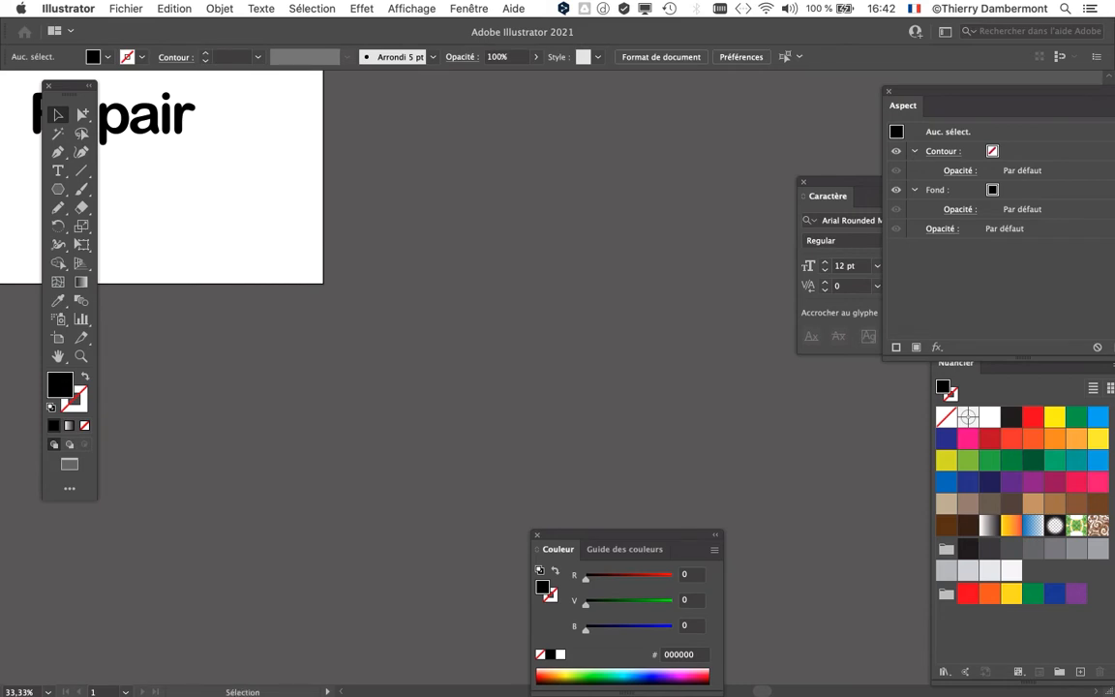
key("super+v")
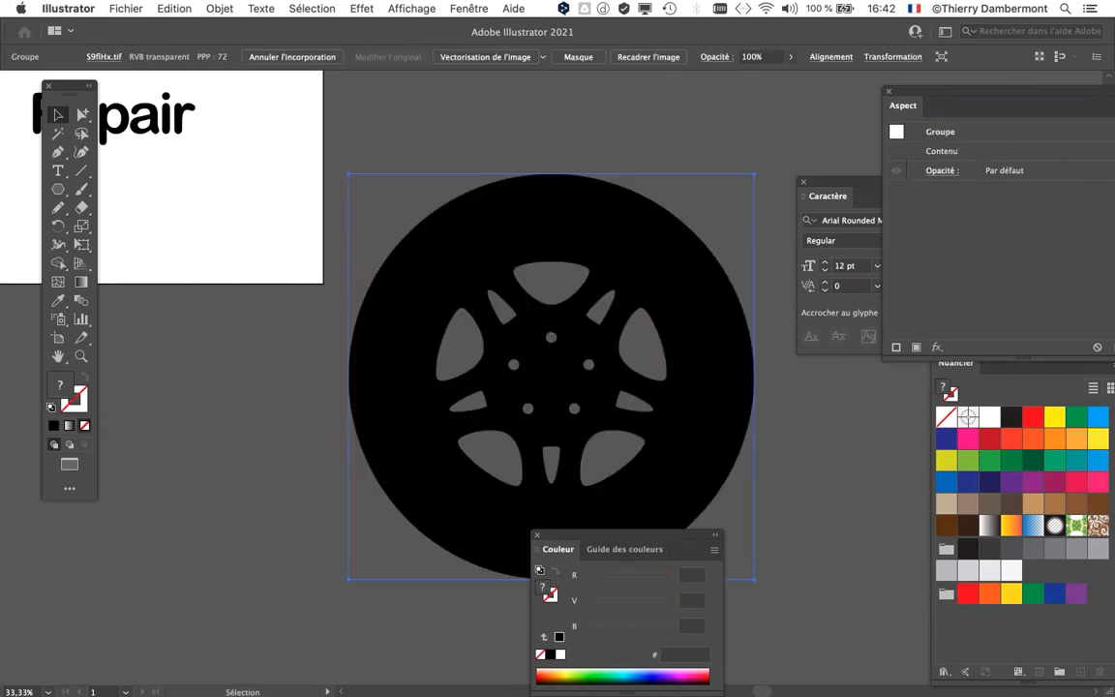
Step: Move the Couleur panel clear of the pasted wheel and examine the edge quality of the image up close
left_click_drag(629, 535, 273, 523)
scroll(547, 308, "up", 4)
scroll(547, 291, "up", 10)
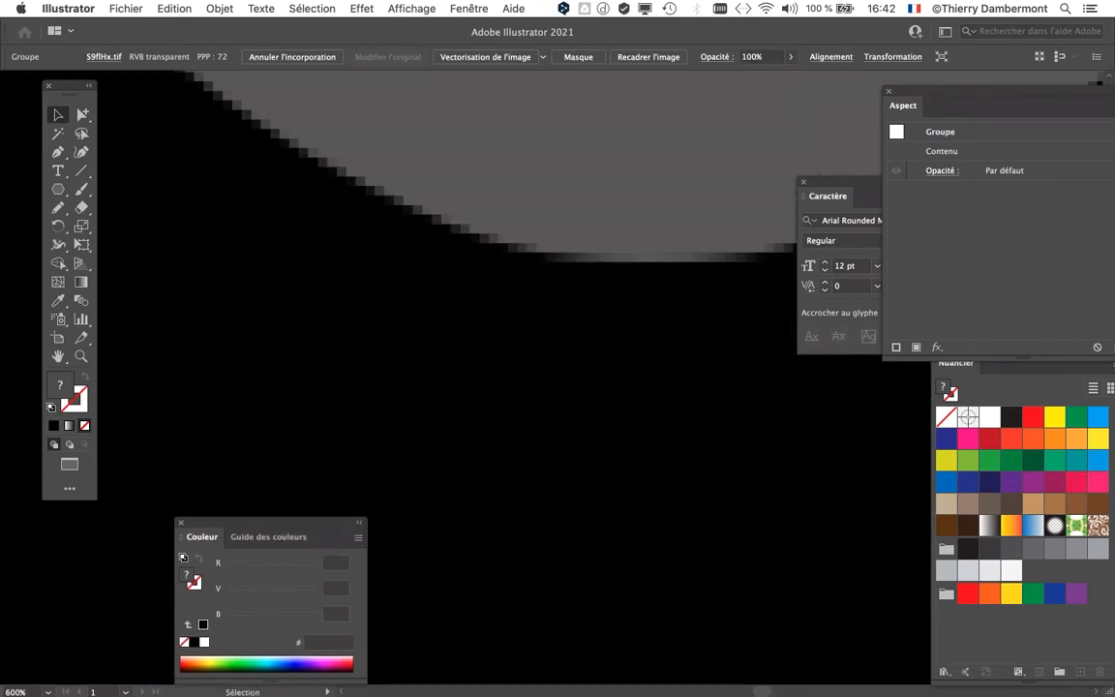
Step: Switch to Firefox, examine the "svg" part of the wheel image's web address, and return to Illustrator
scroll(547, 261, "down", 15)
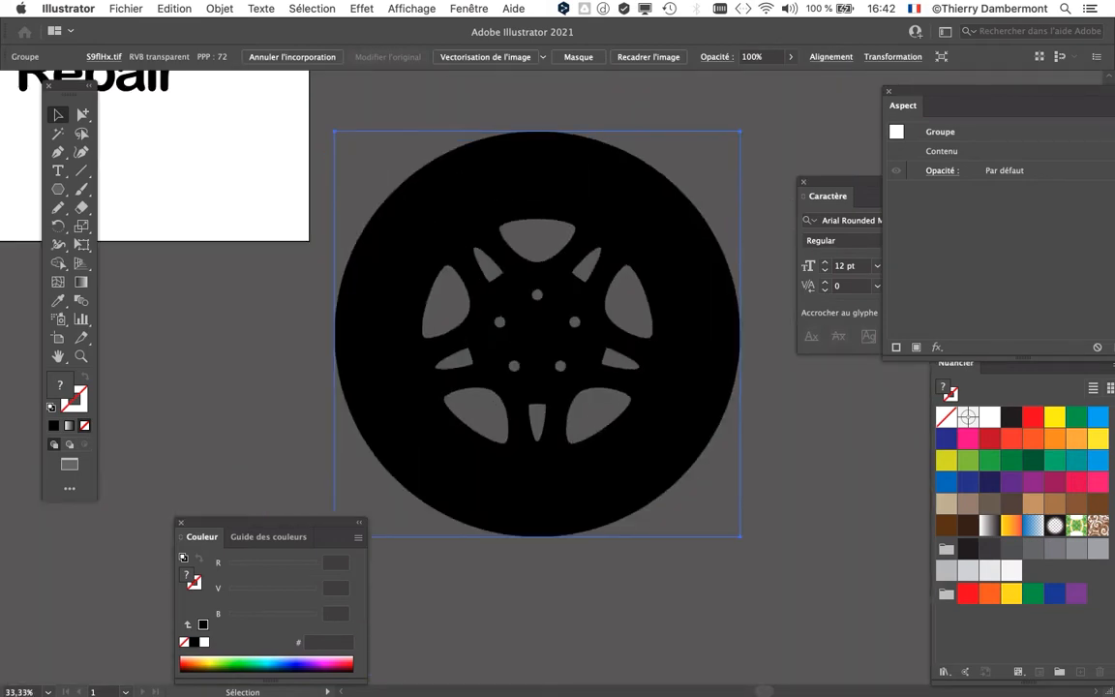
key("super+Tab")
key("super+Tab")
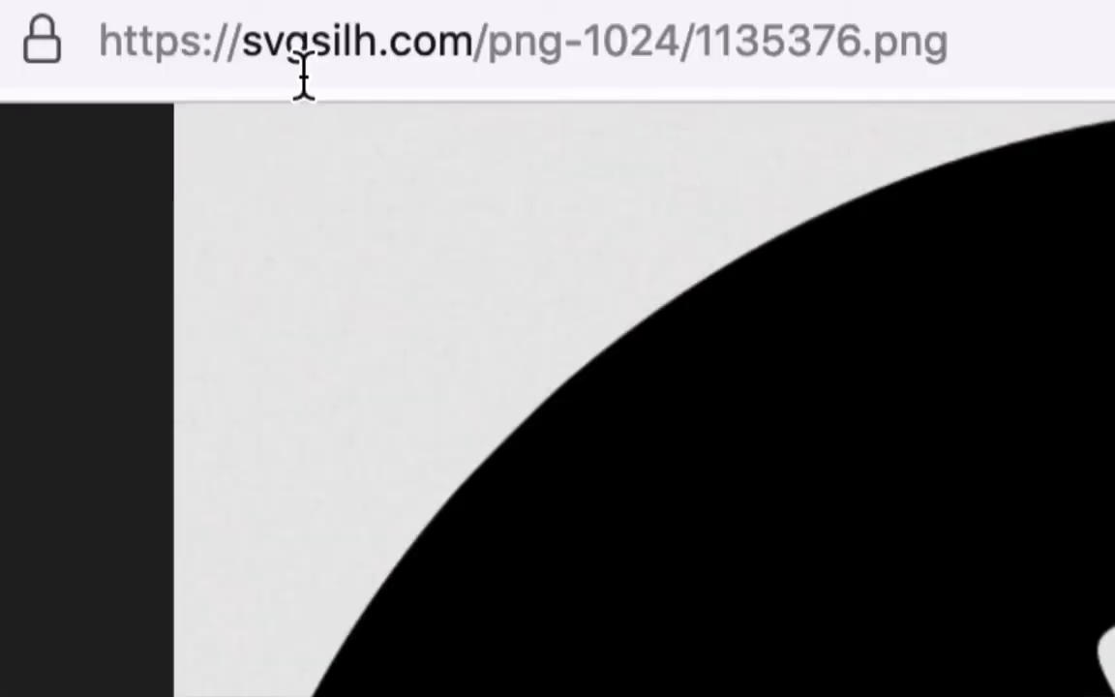
left_click_drag(304, 67, 276, 67)
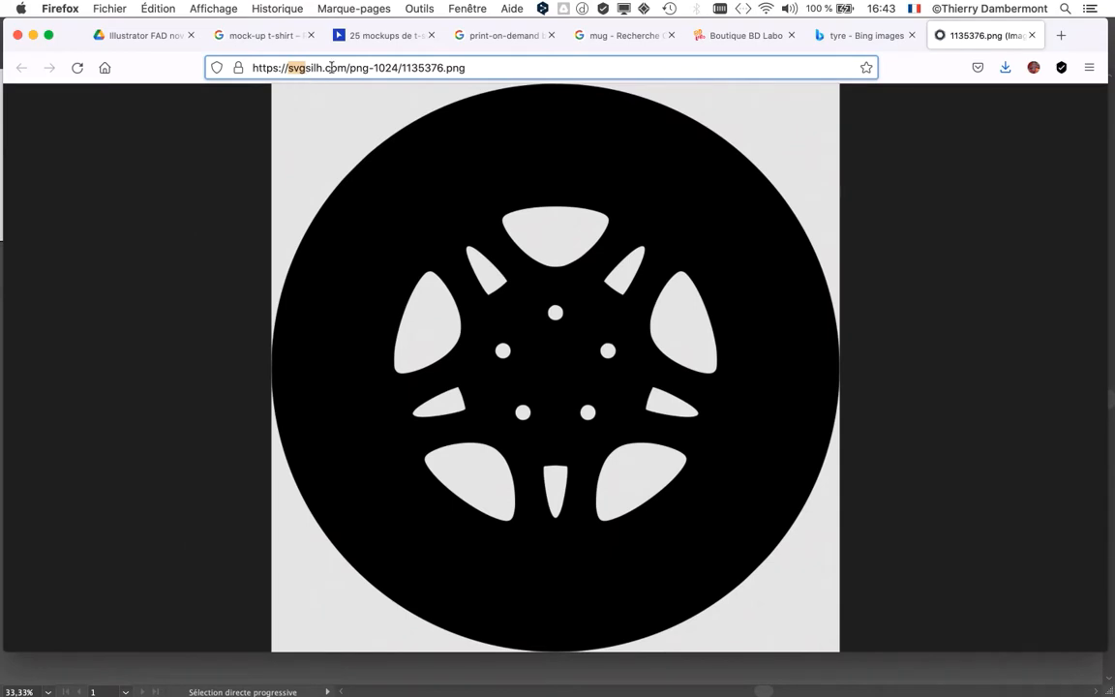
key("super+Tab")
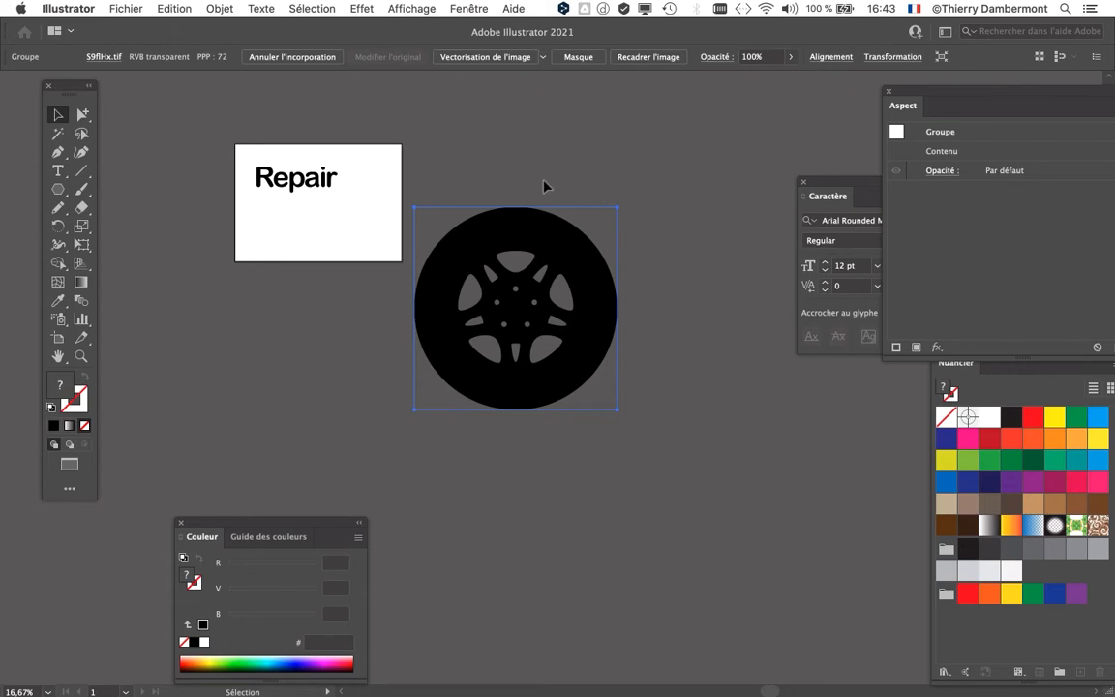
Step: Display the Image Trace (Vectorisation de l'image) settings in full beside the selected wheel image
scroll(406, 100, "right", 3)
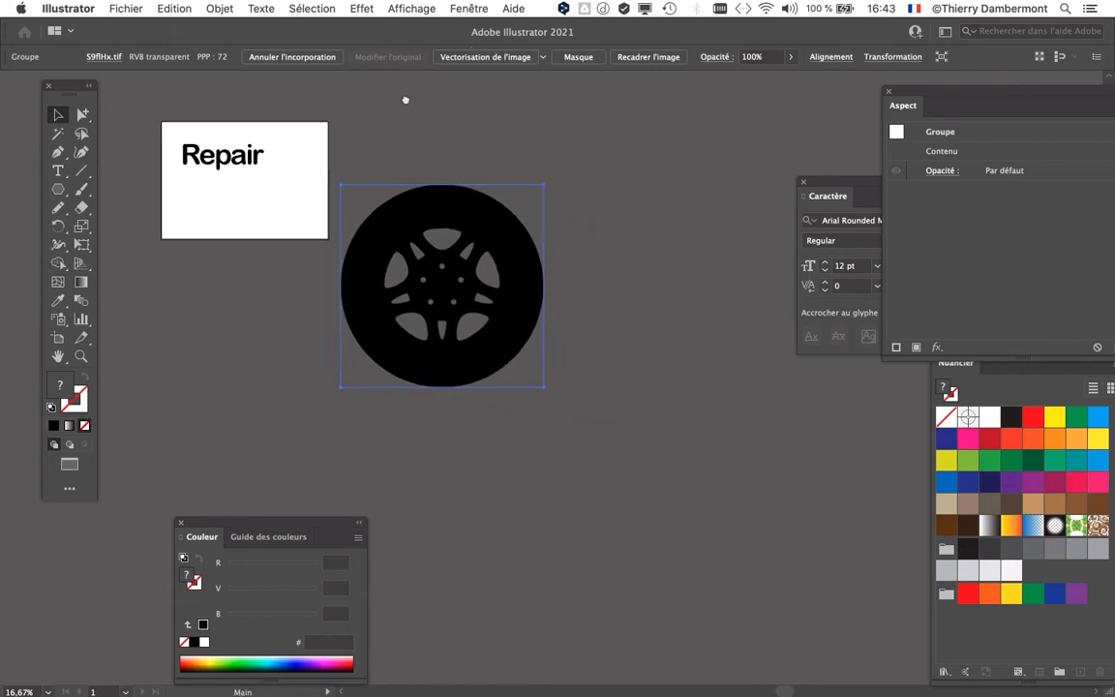
left_click(466, 10)
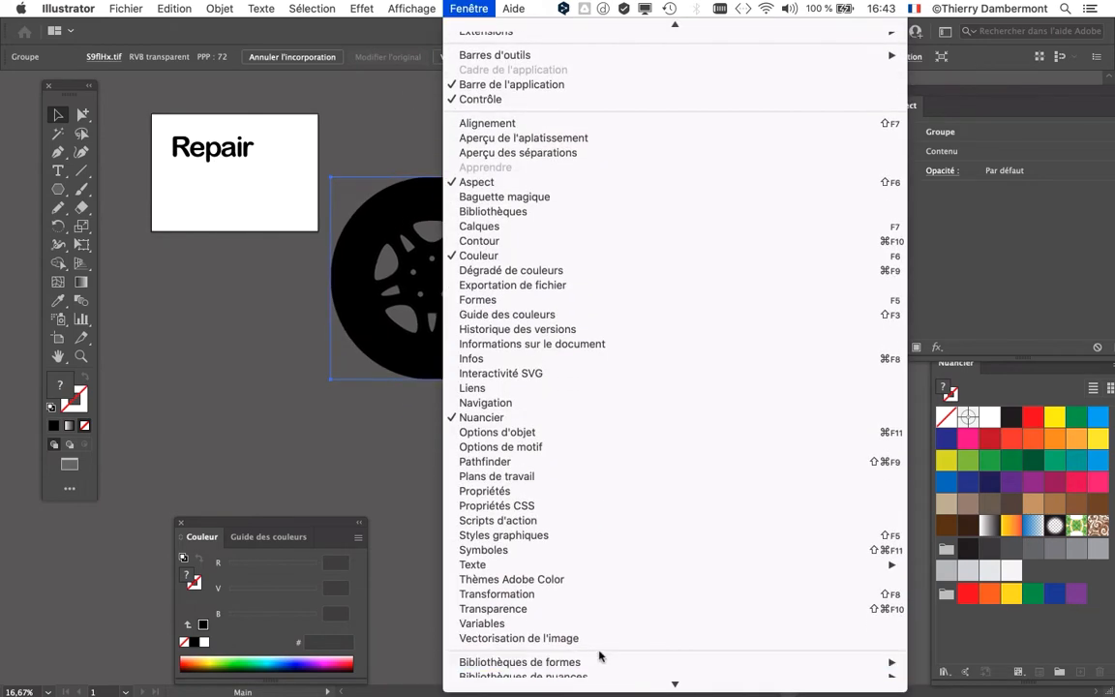
left_click(580, 637)
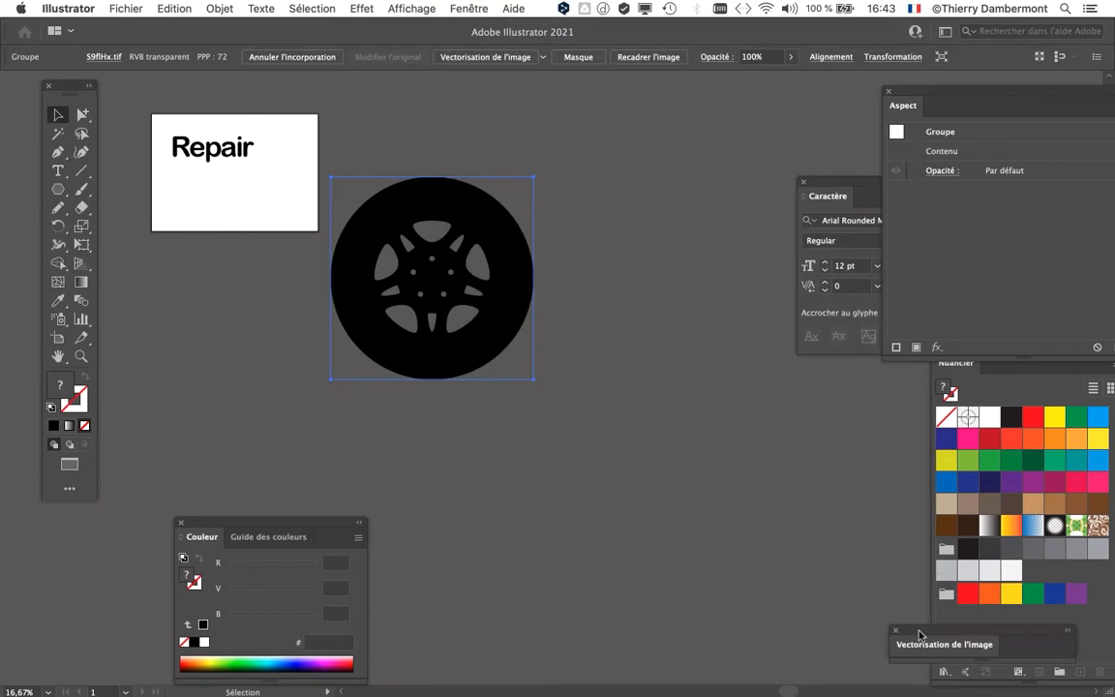
left_click_drag(921, 636, 630, 130)
double_click(675, 130)
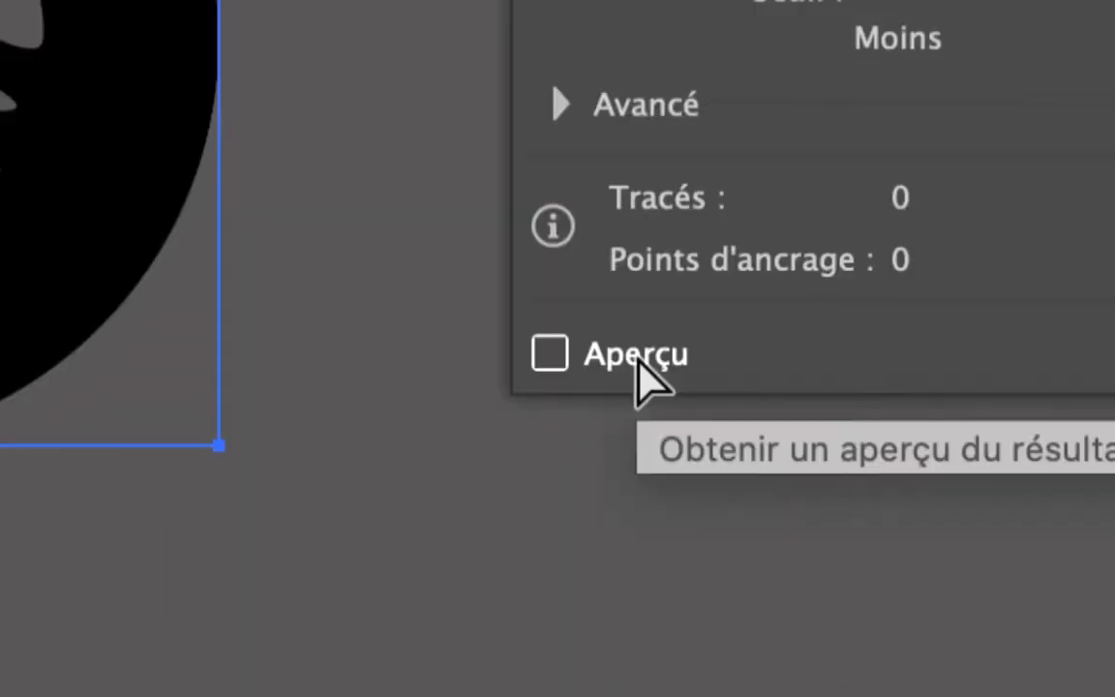
Step: Trace the wheel image in black and white with the default preset and leave the preview (Aperçu) enabled
left_click(636, 373)
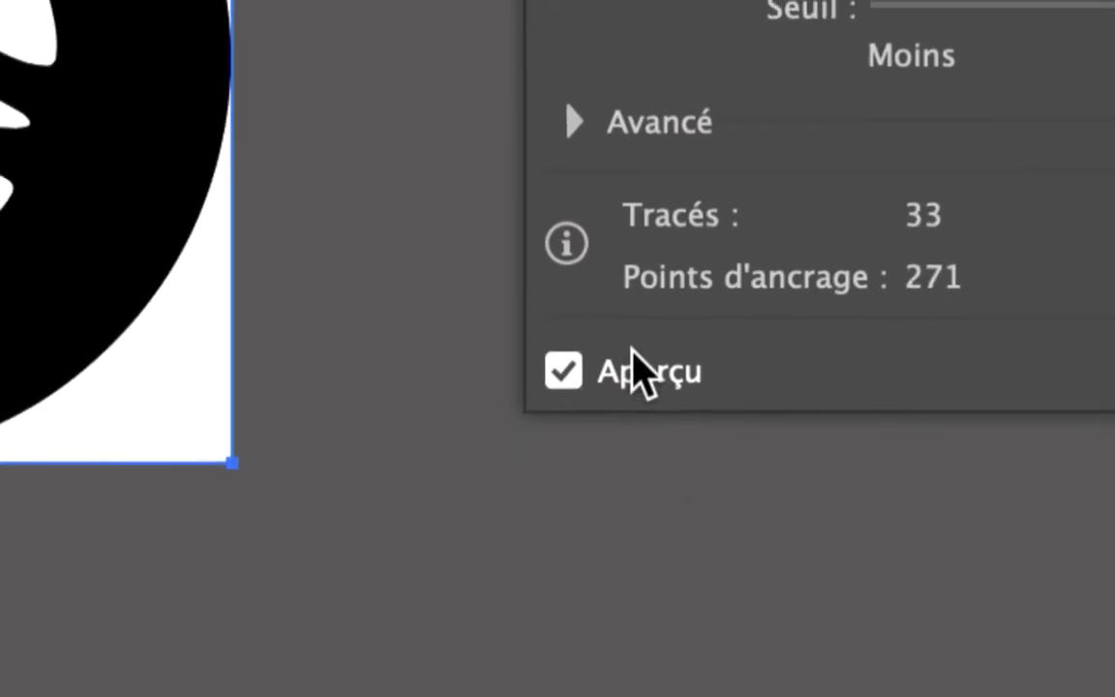
left_click(560, 104)
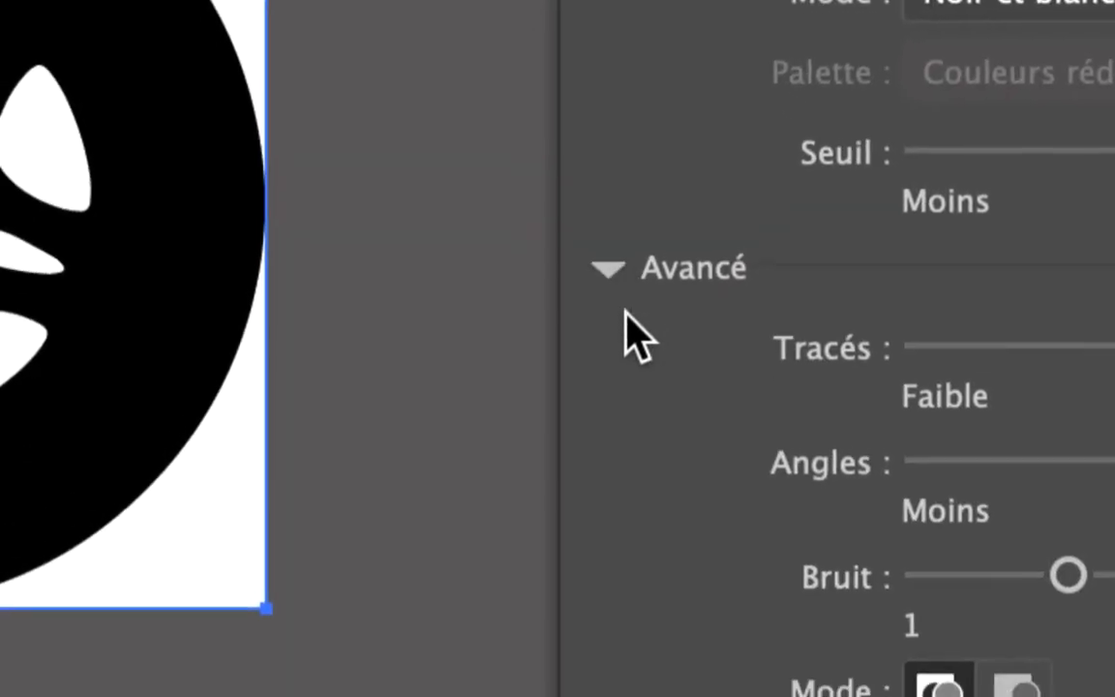
left_click(615, 310)
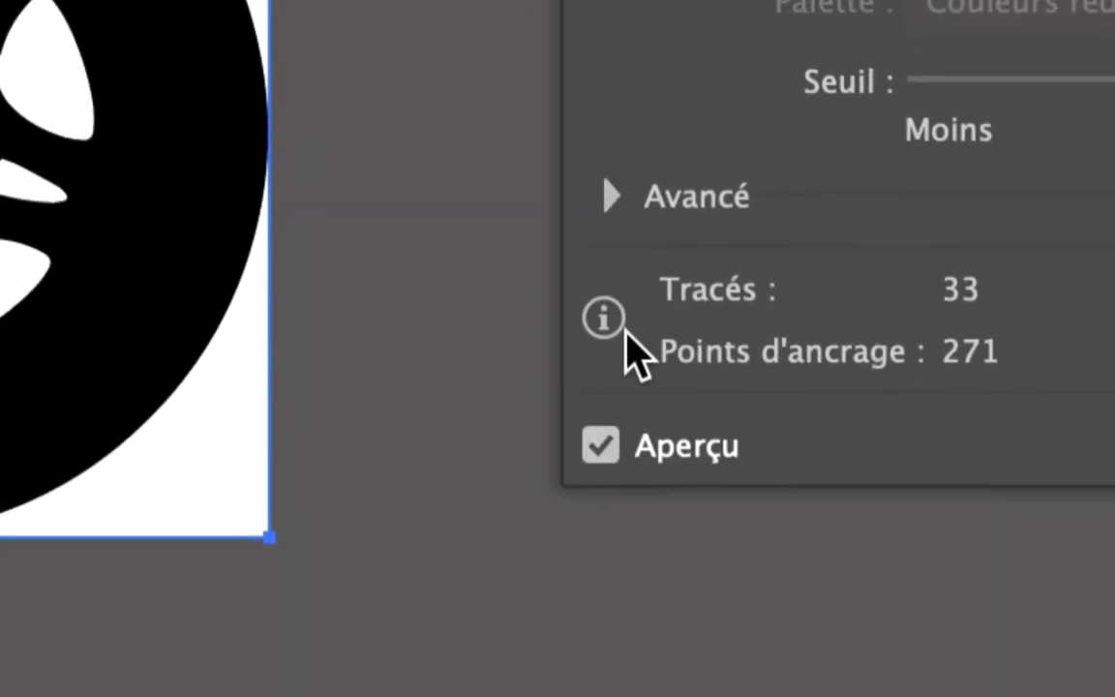
left_click(601, 445)
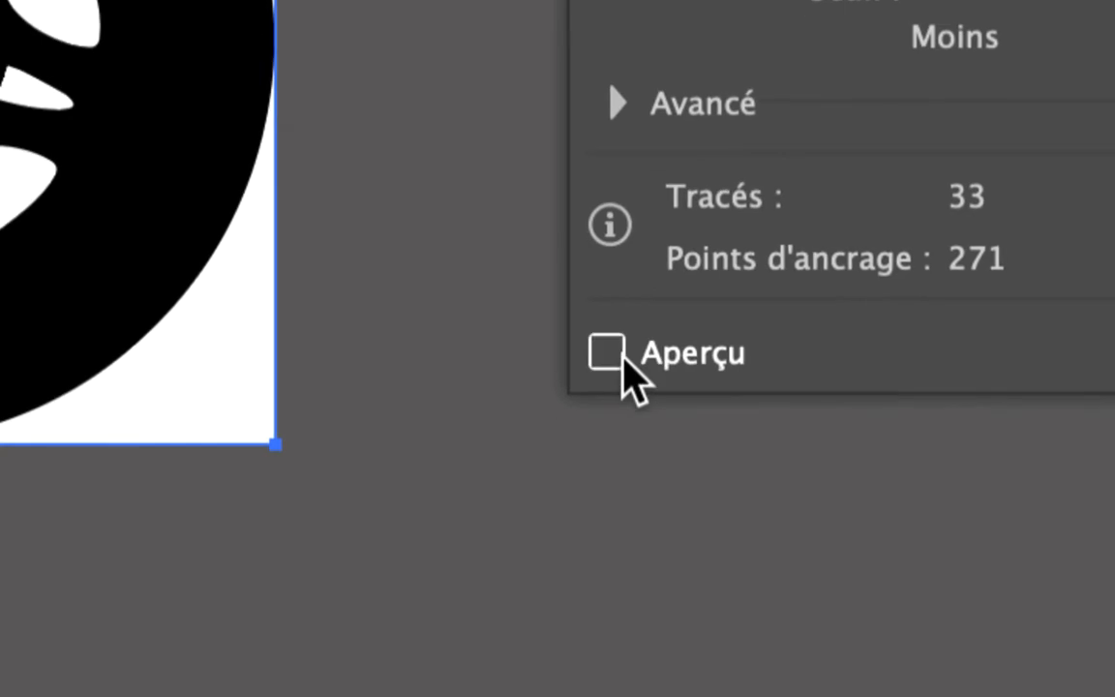
left_click(600, 446)
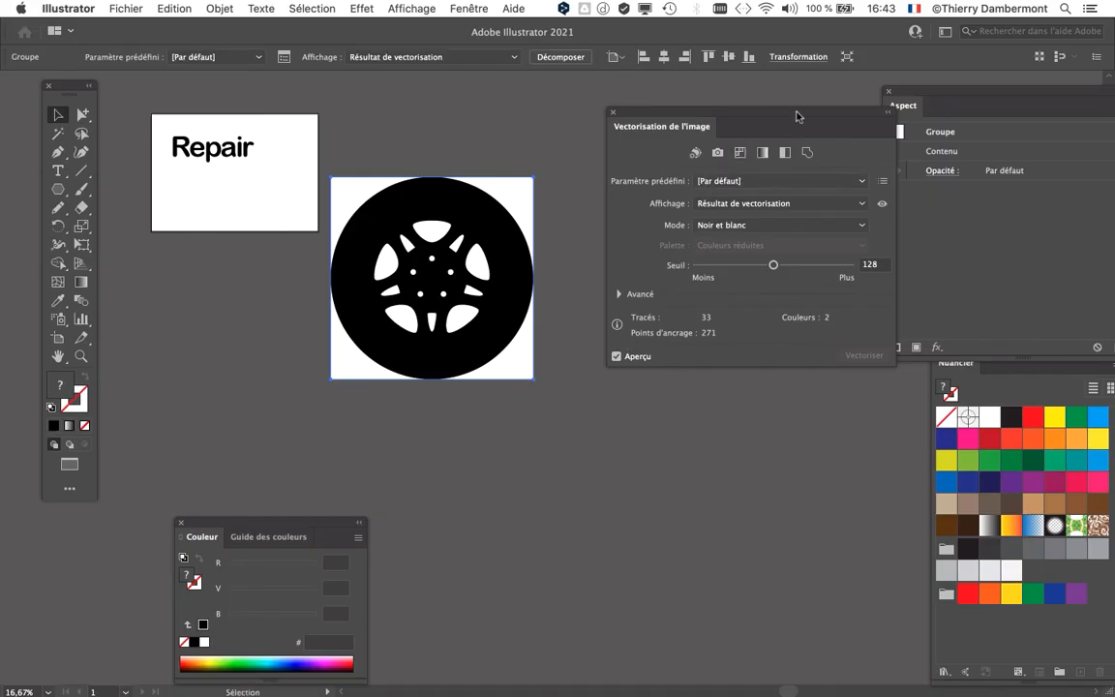
Step: Switch to Firefox, check the file extension in the wheel image's address, and return to Illustrator
left_click_drag(796, 116, 212, 132)
key("super+Tab")
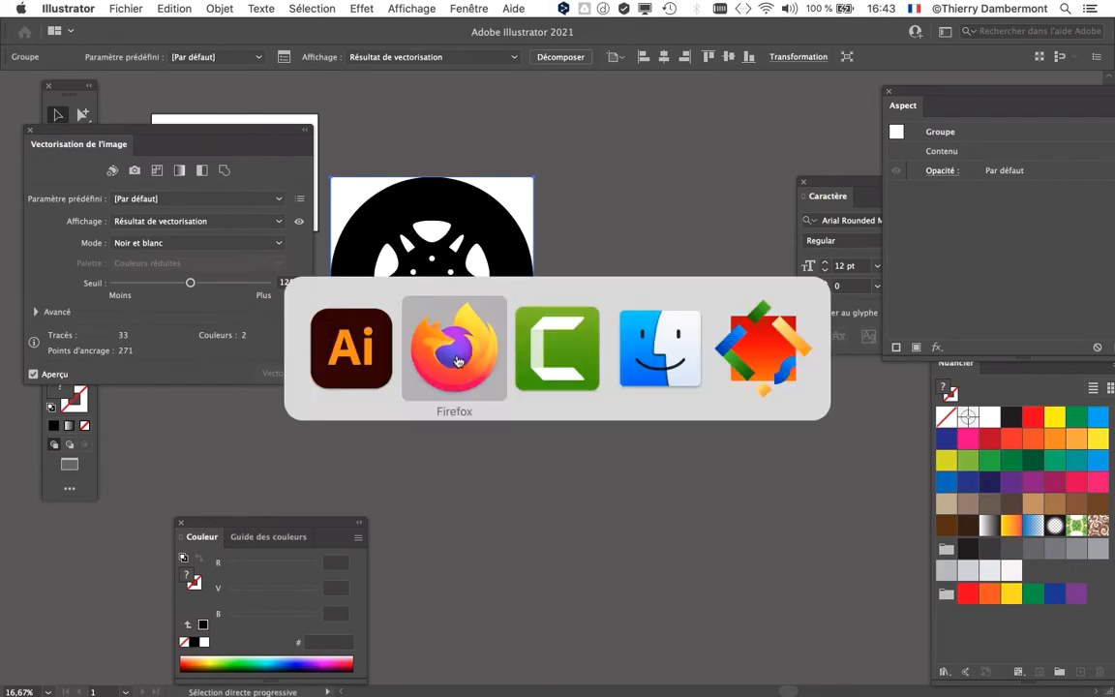
left_click(458, 361)
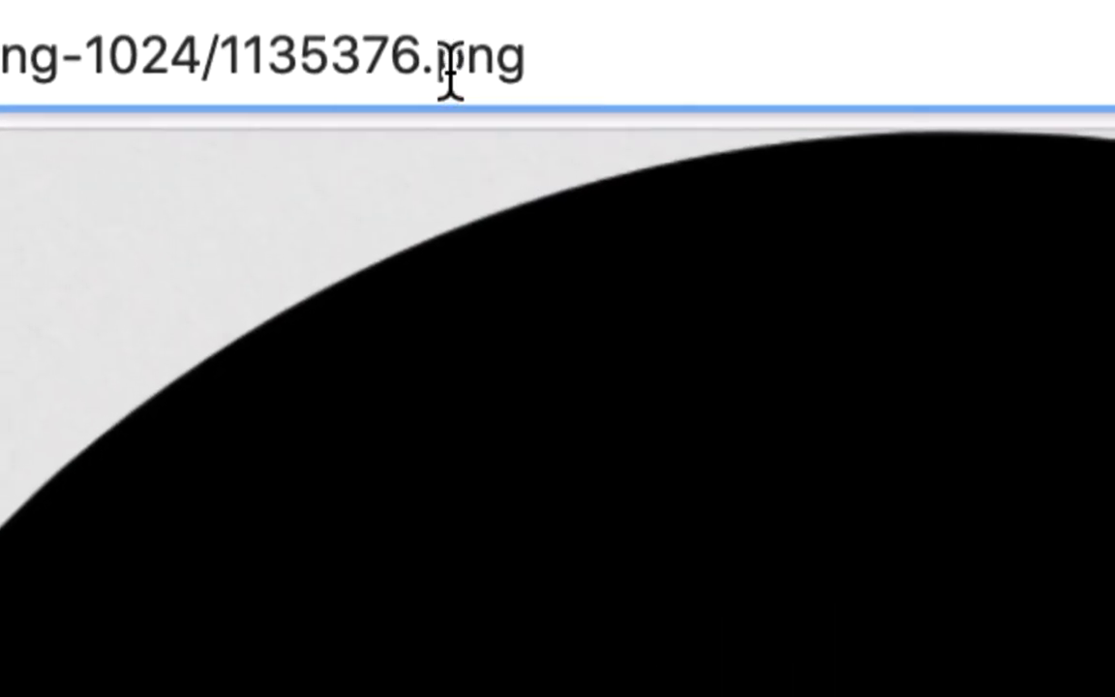
left_click_drag(429, 51, 506, 50)
left_click(462, 72)
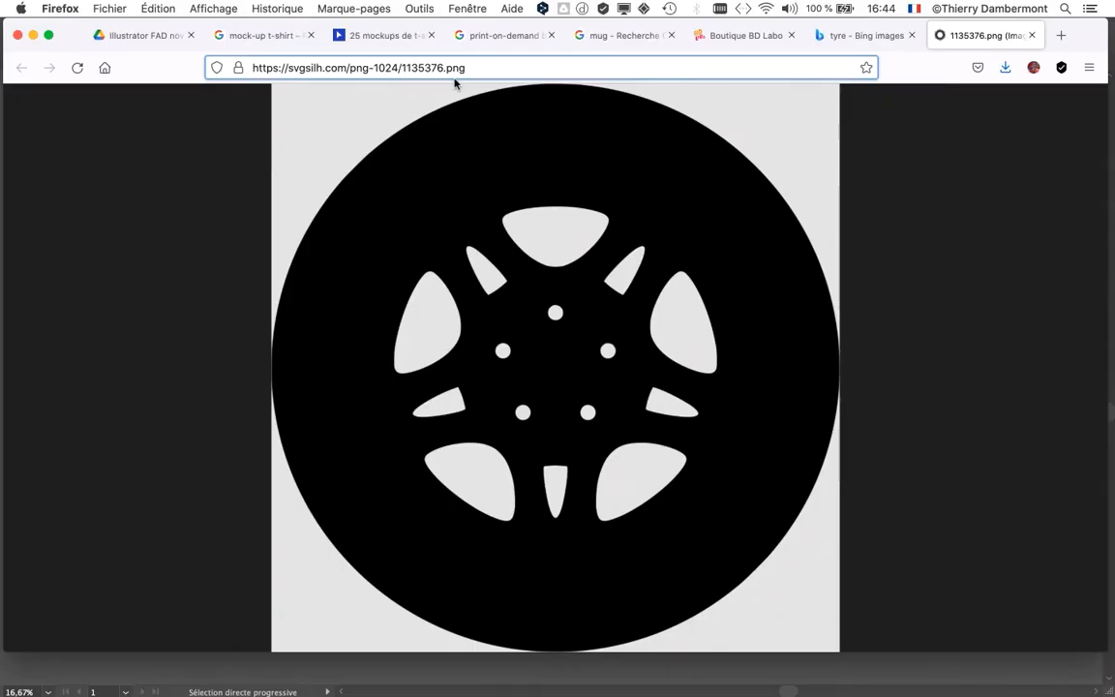
key("super+Tab")
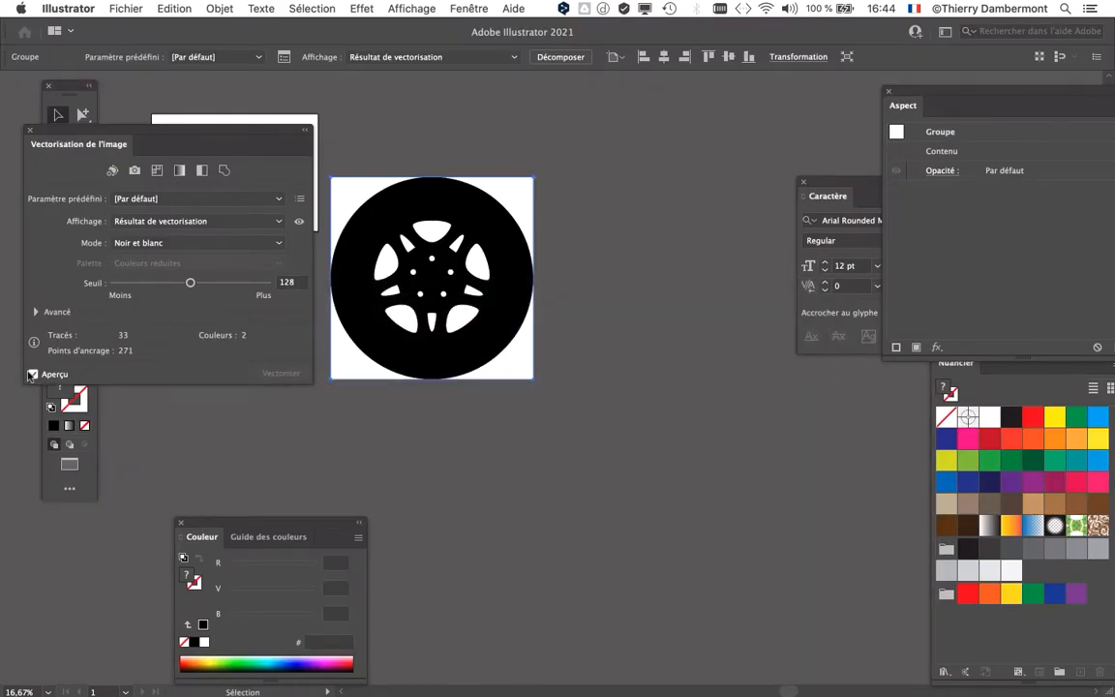
Step: Place the Image Trace settings beside the wheel and compare the traced result with the source image
left_click_drag(134, 129, 668, 101)
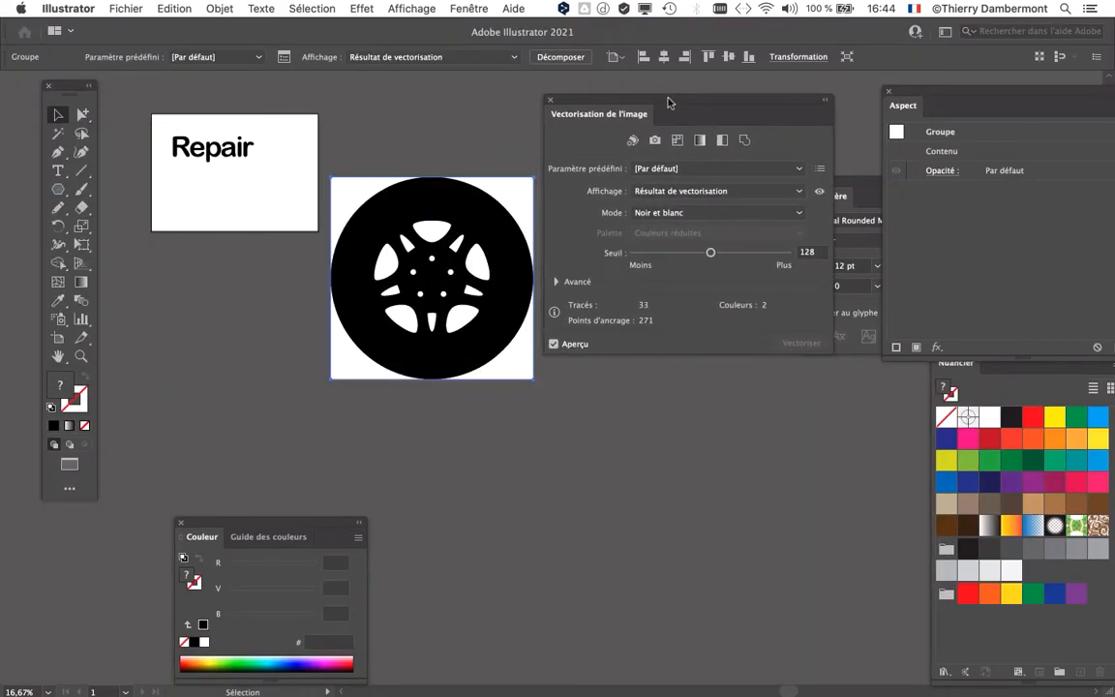
left_click(820, 191)
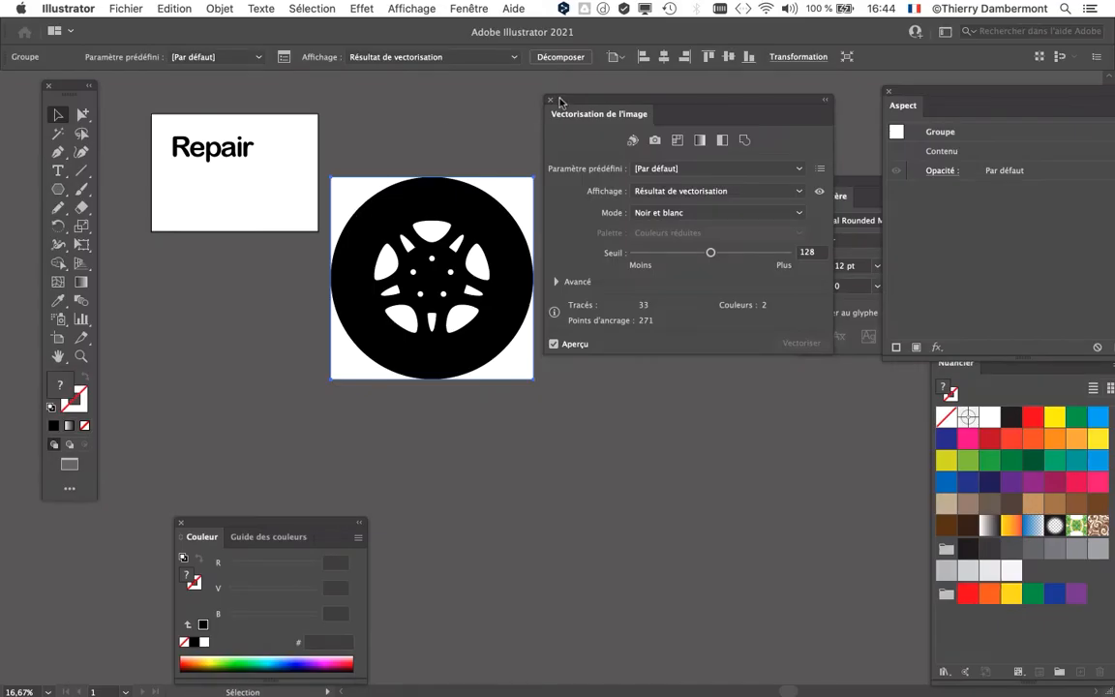
mouse_move(560, 101)
left_mouse_down()
mouse_move(583, 165)
mouse_move(298, 118)
mouse_move(564, 102)
left_mouse_up()
left_click_drag(501, 220, 358, 208)
left_click_drag(607, 103, 482, 141)
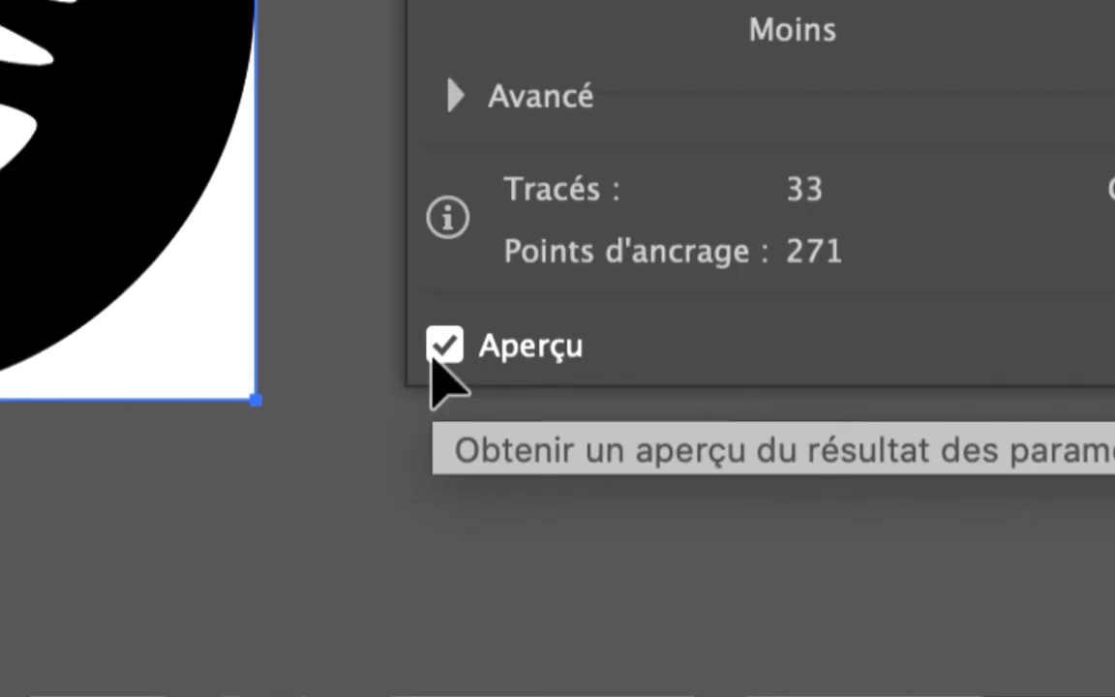
Step: Enable Ignorer le blanc in the advanced tracing options so the wheel's white areas are left out
left_click(454, 105)
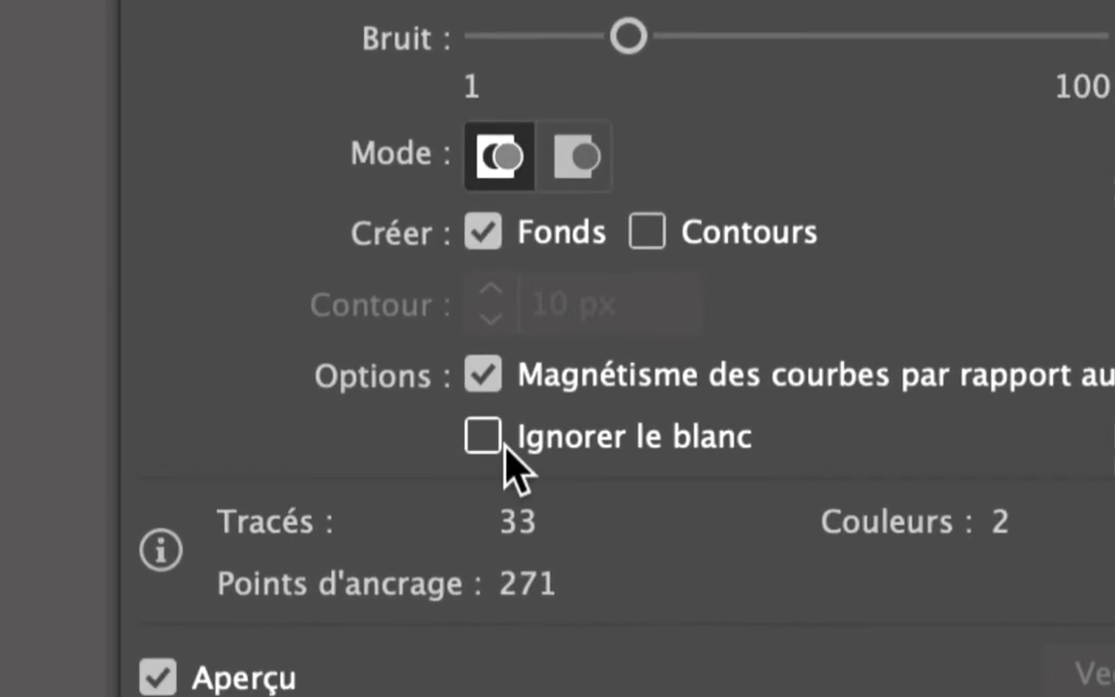
left_click(492, 440)
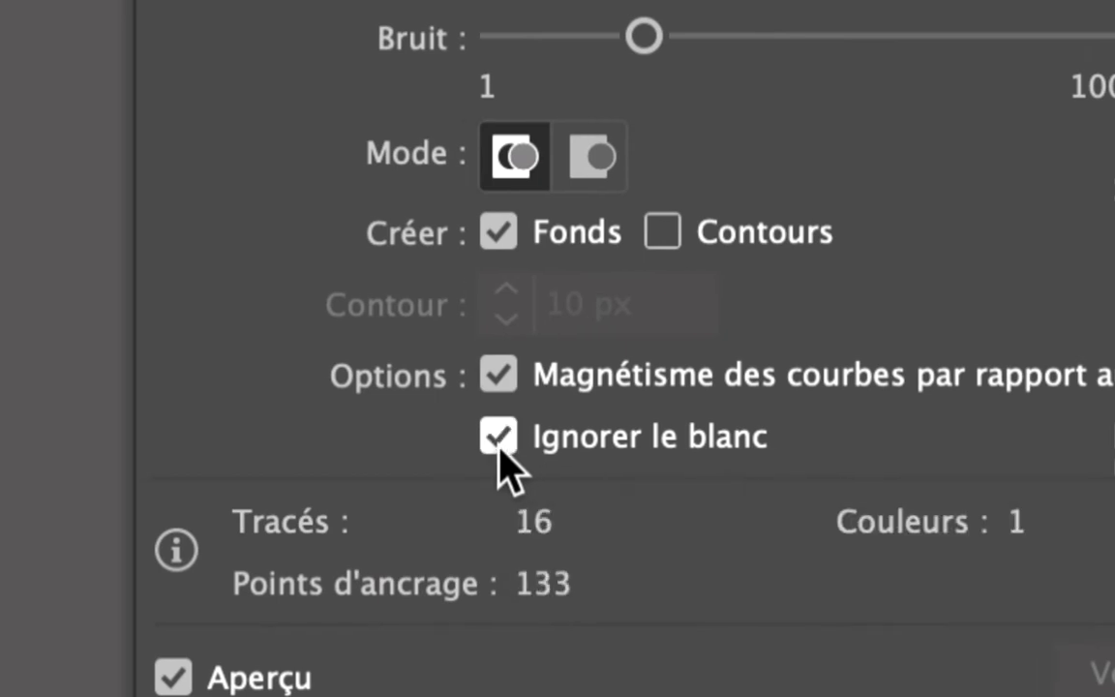
left_click(500, 445)
left_click(500, 444)
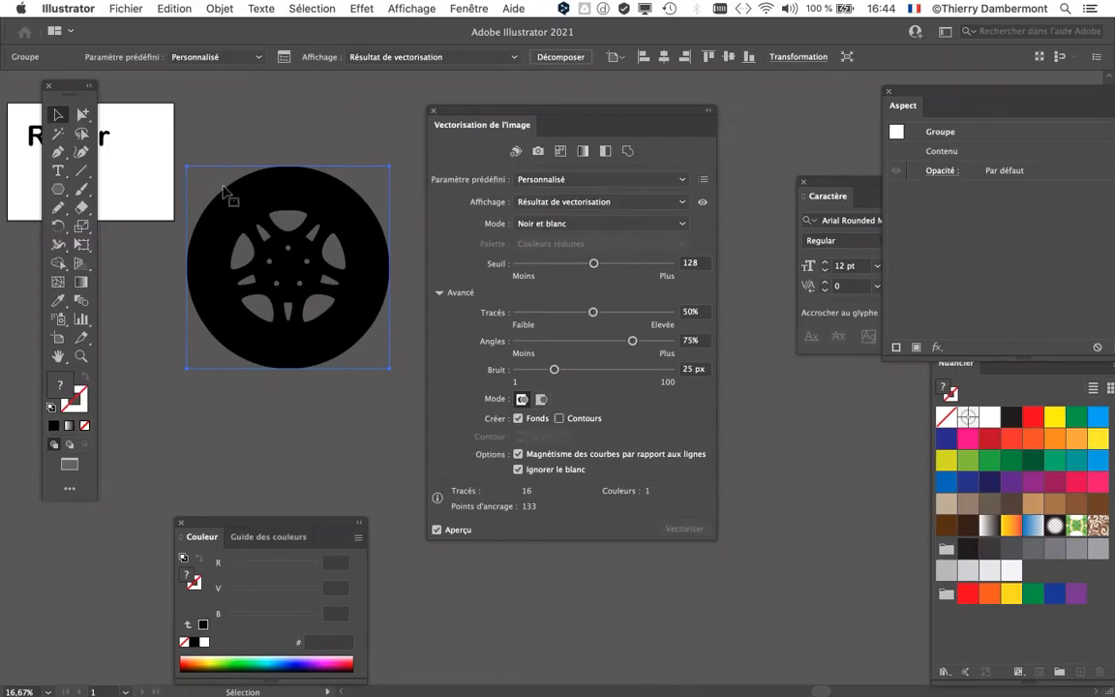
Step: Expand (Décomposer) the traced wheel into editable vector paths and move the Image Trace settings aside
left_click(220, 9)
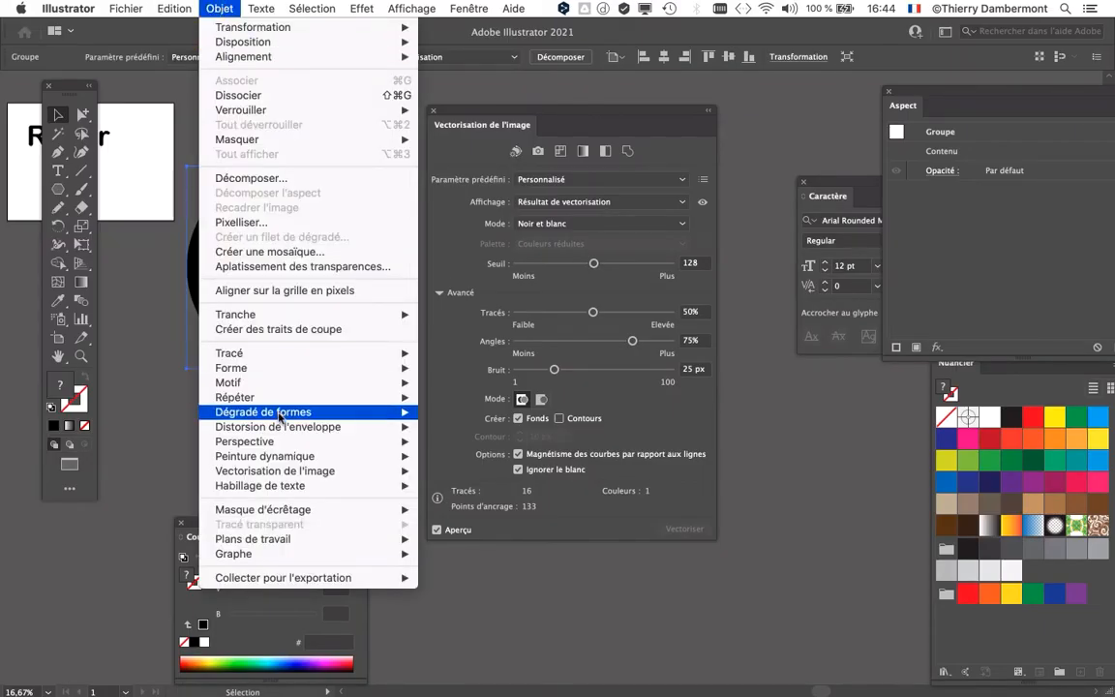
mouse_move(287, 459)
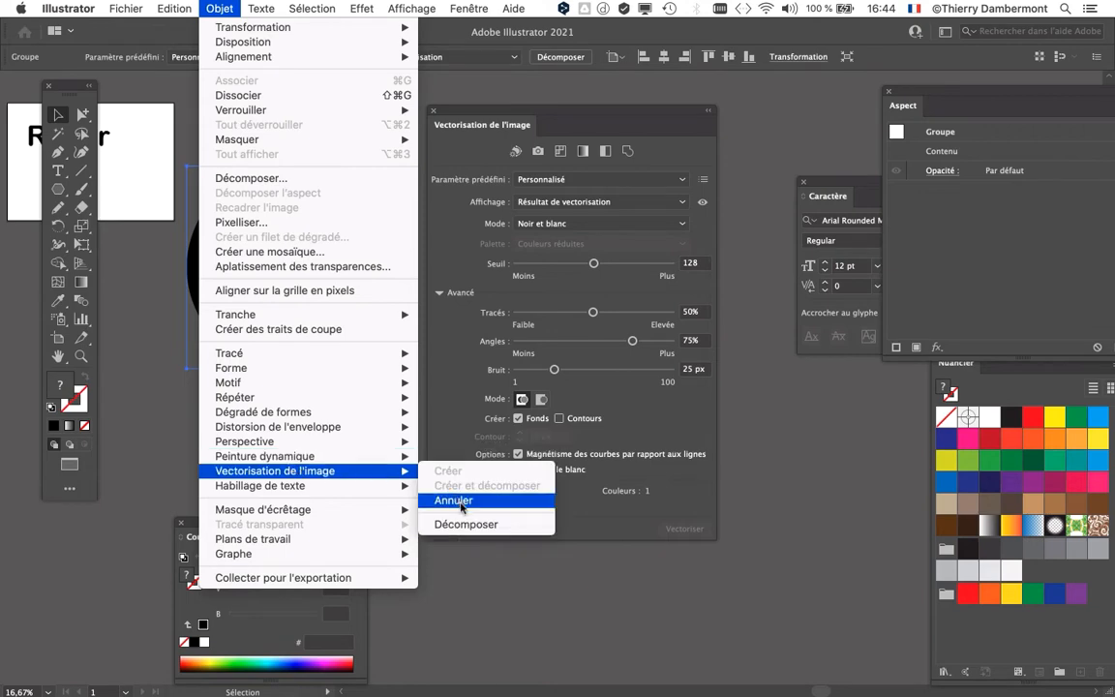
left_click(469, 525)
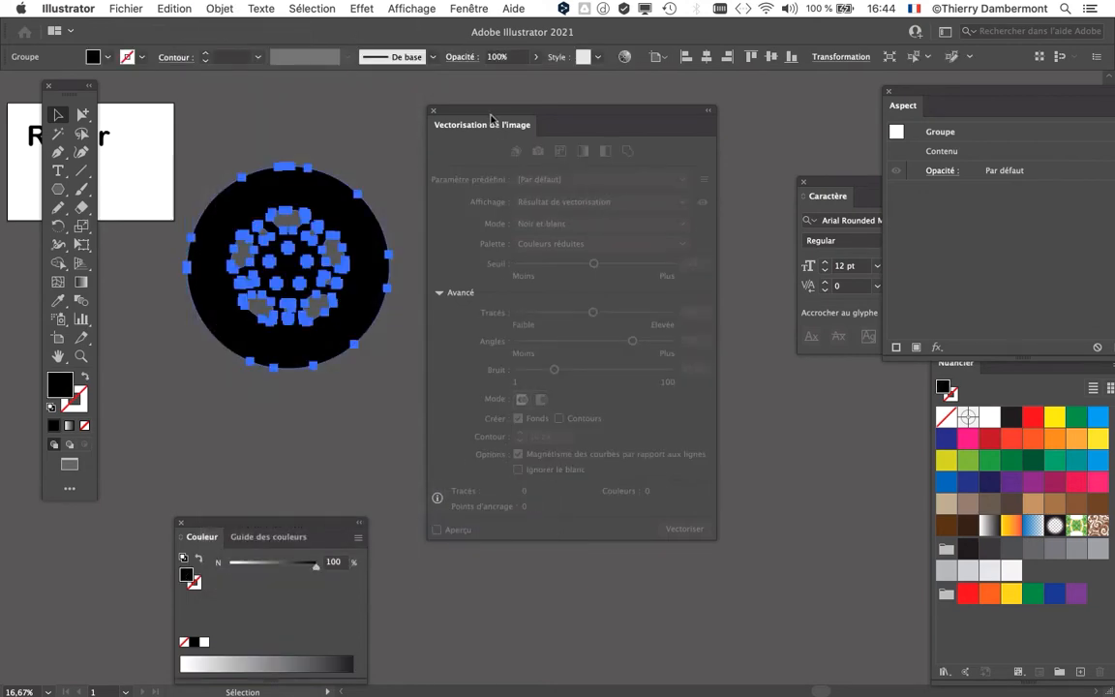
left_click_drag(491, 118, 746, 129)
Step: Scale the vector wheel down proportionally to about a quarter of its size with the Free Transform tool
scroll(242, 286, "up", 2)
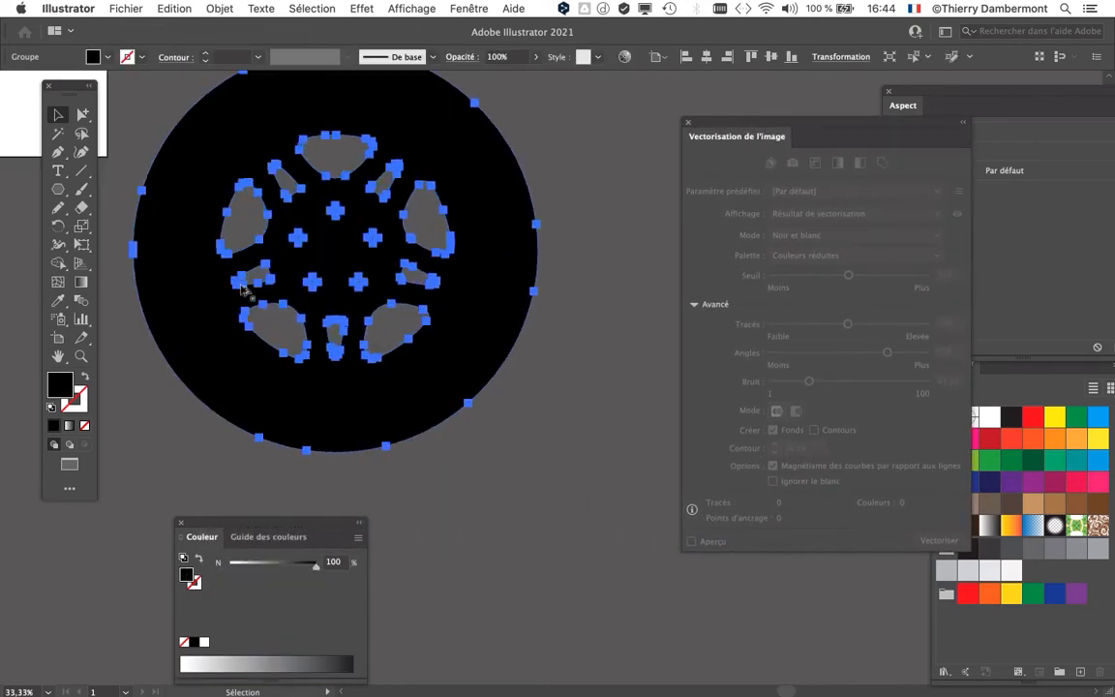
scroll(339, 306, "down", 1)
left_click_drag(331, 306, 500, 347)
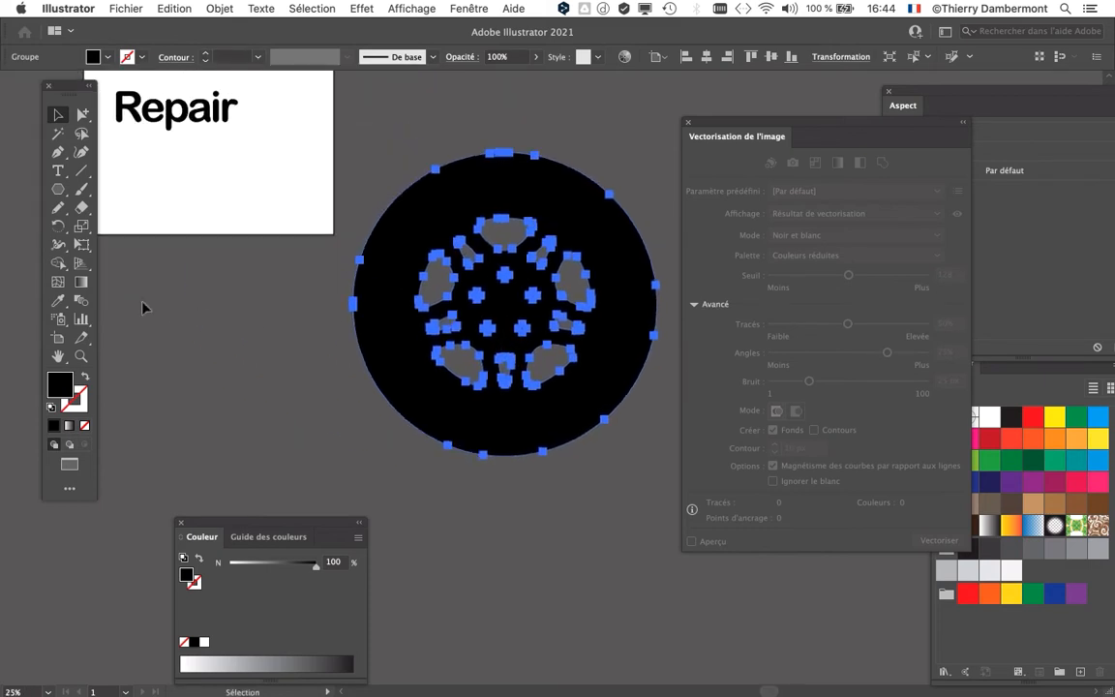
key("e")
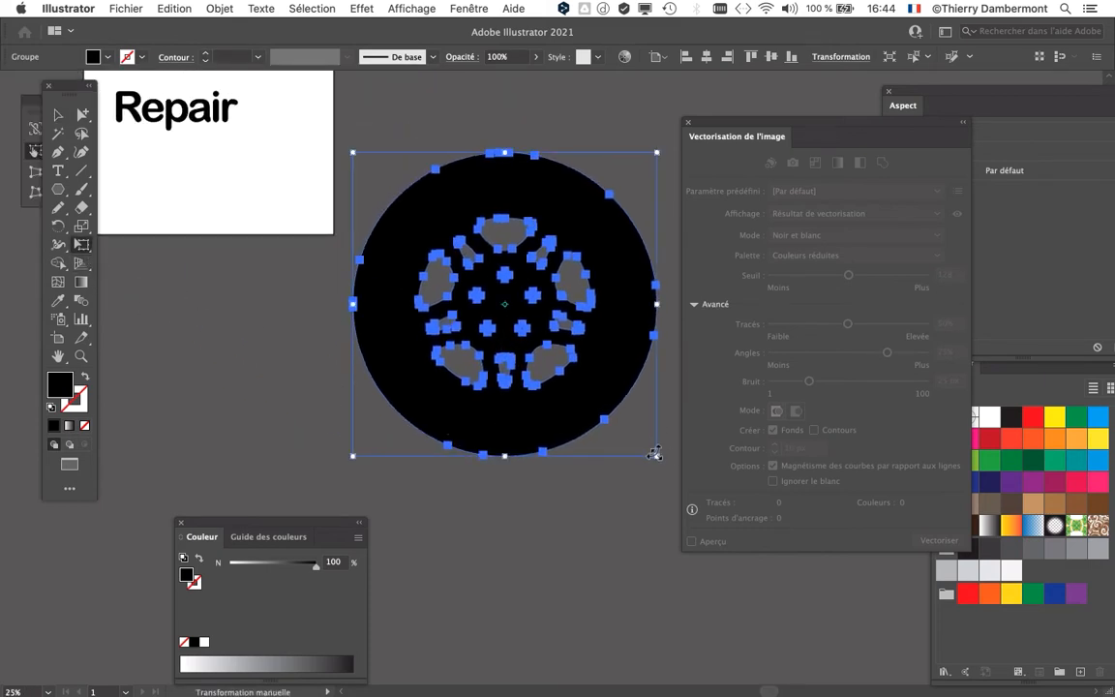
left_click_drag(654, 453, 426, 233)
Step: Move the reduced wheel onto the artboard, below and right of the word "Repair", keeping the Image Trace settings clear of it
scroll(316, 174, "up", 1)
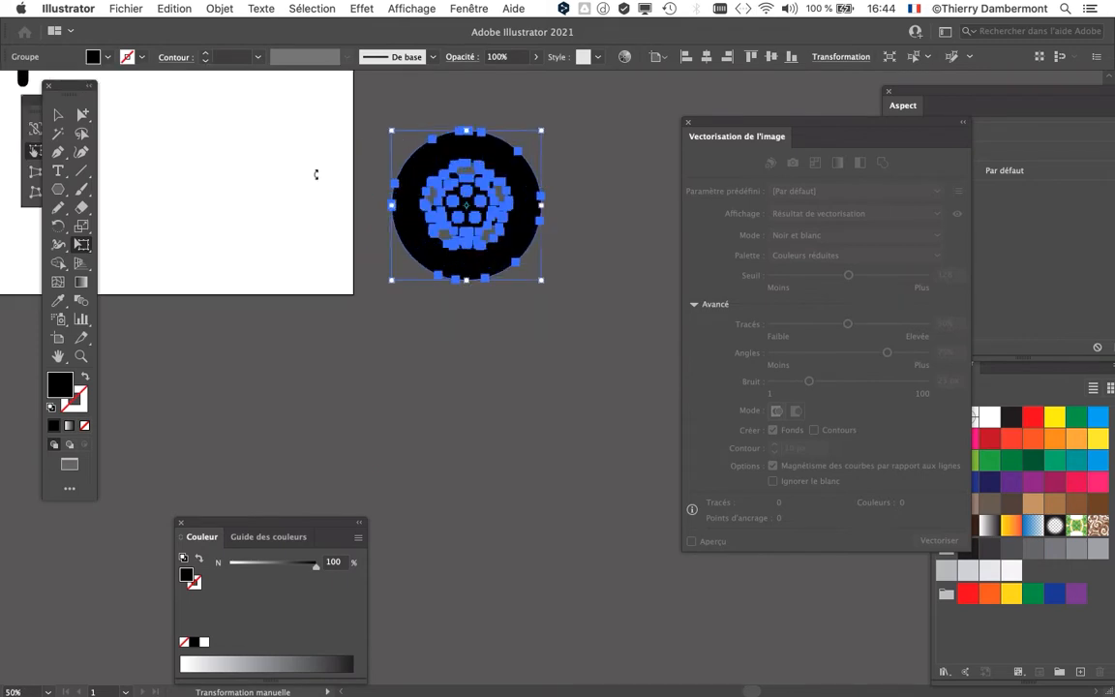
left_click_drag(372, 328, 508, 419)
left_click_drag(716, 119, 860, 120)
left_click_drag(608, 236, 381, 181)
left_click_drag(438, 341, 684, 386)
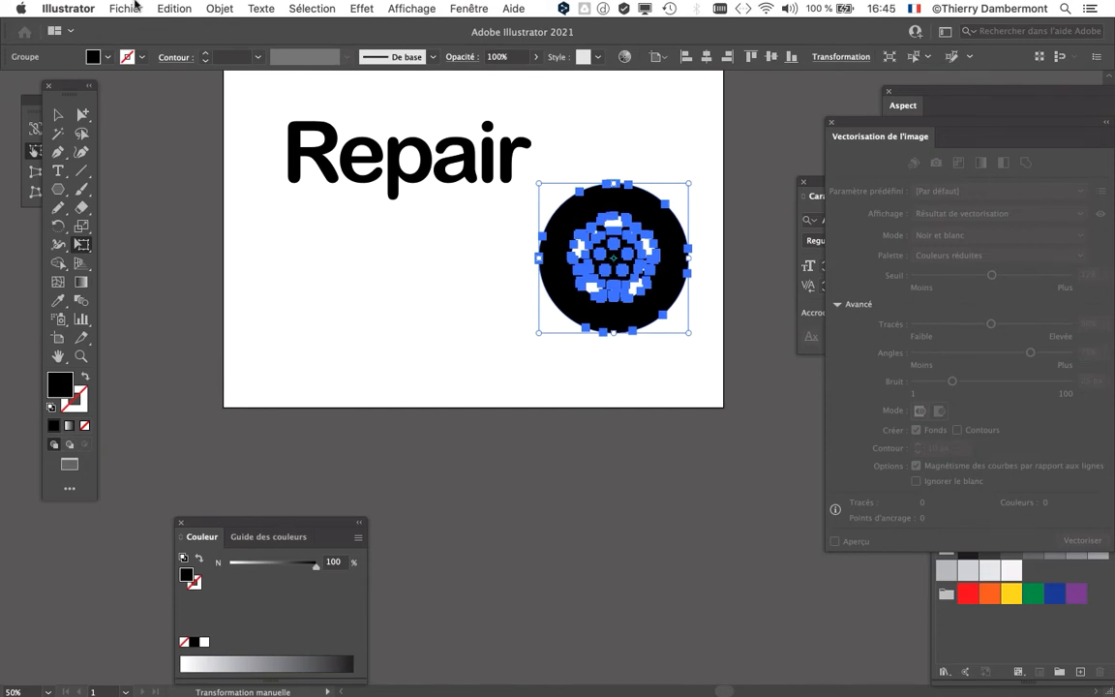
Step: Check the "Mettre à l'échelle les contours et les effets" option in the general preferences and leave them without changes
left_click(68, 8)
mouse_move(87, 49)
left_click(227, 49)
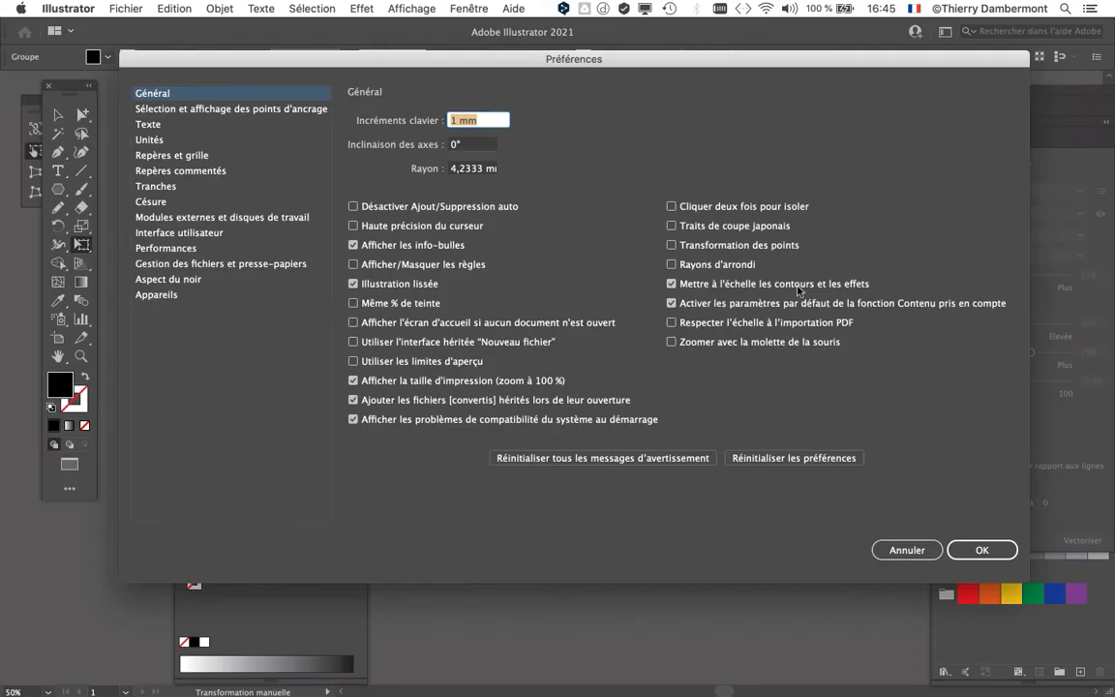
left_click(905, 548)
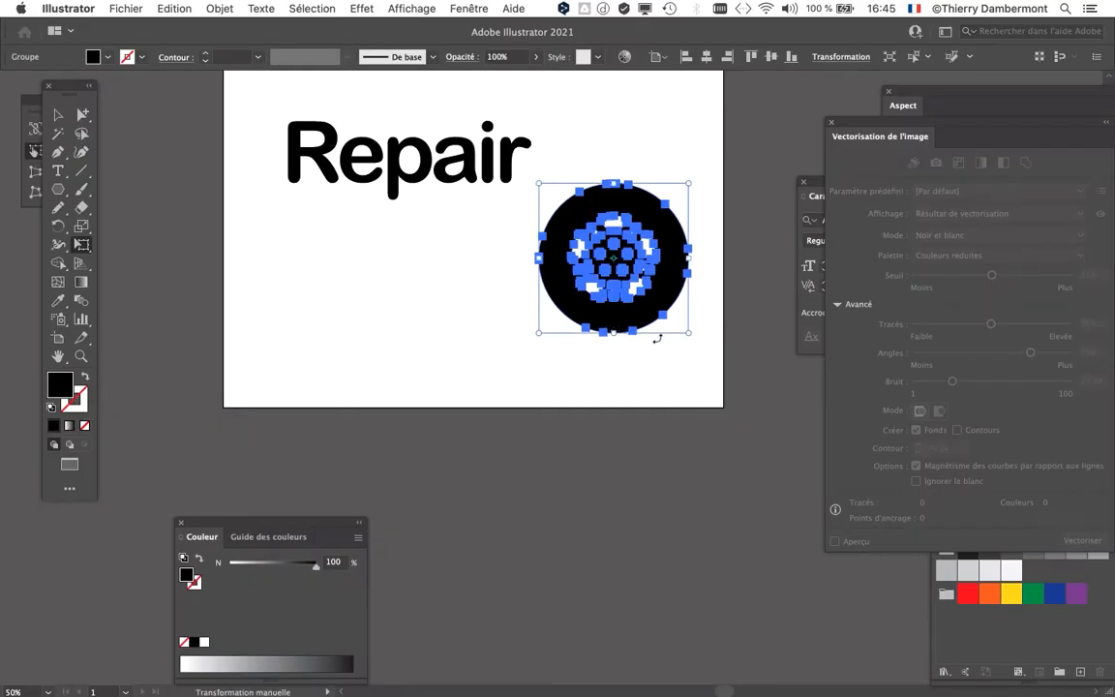
Step: Scale the wheel on the artboard down proportionally to about three quarters of its size
left_click_drag(686, 334, 648, 292)
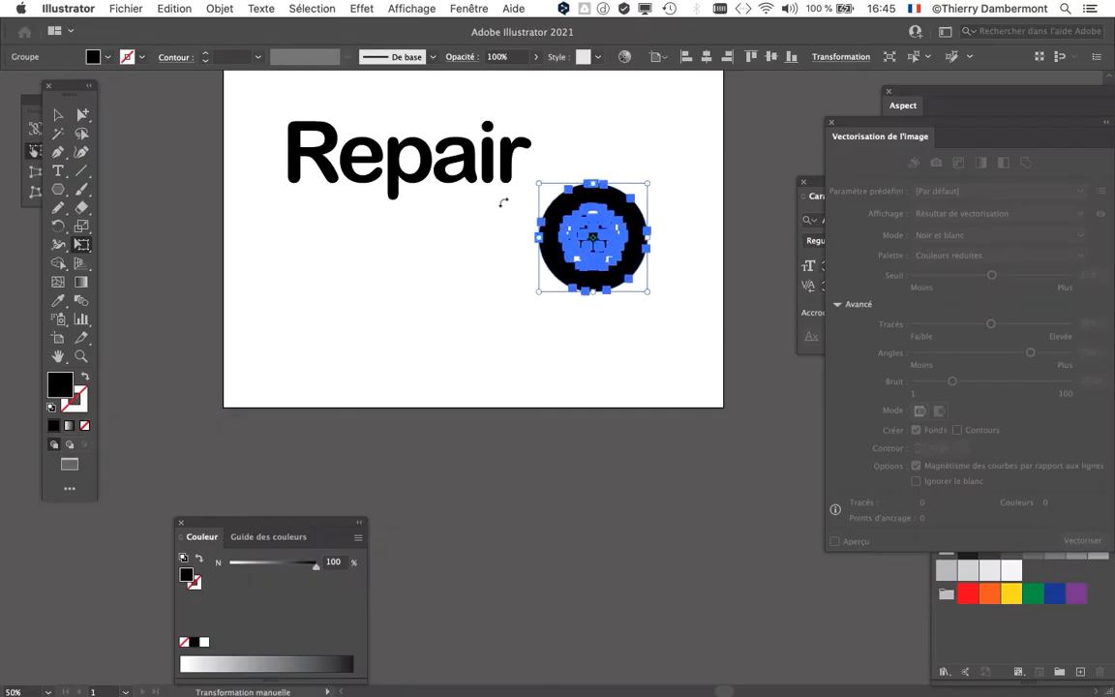
scroll(507, 201, "up", 1)
Step: Save the document as "texte - texte et objet à contours blancs superposés - 02.ai", keeping the Illustrator 2020 version options
left_click(122, 8)
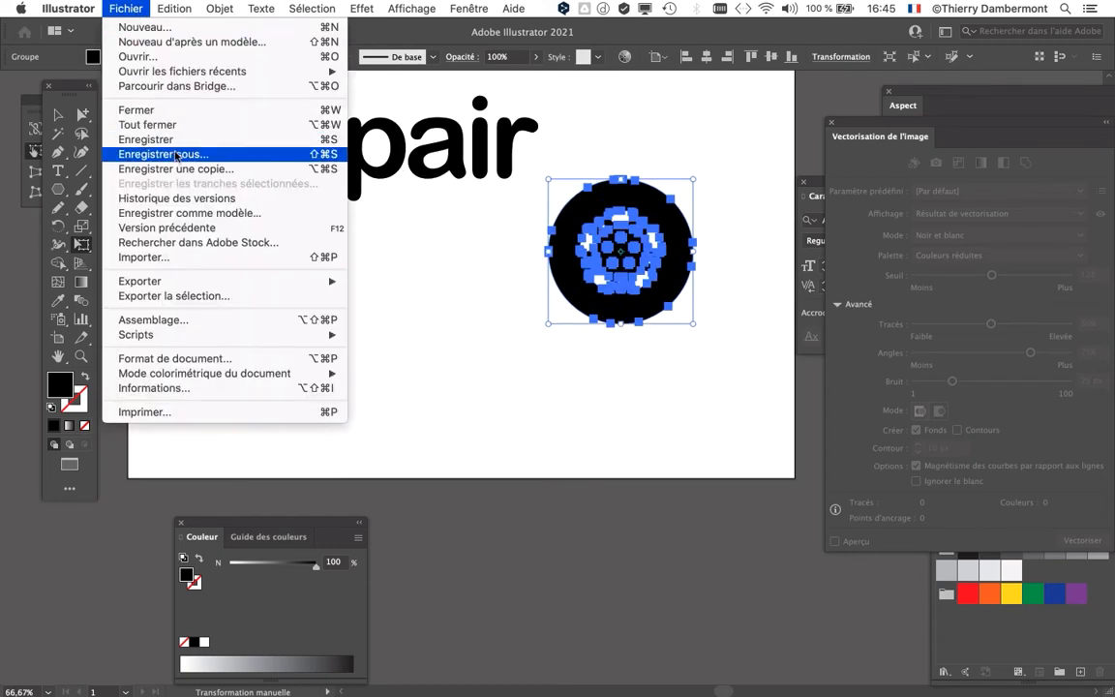
left_click(161, 145)
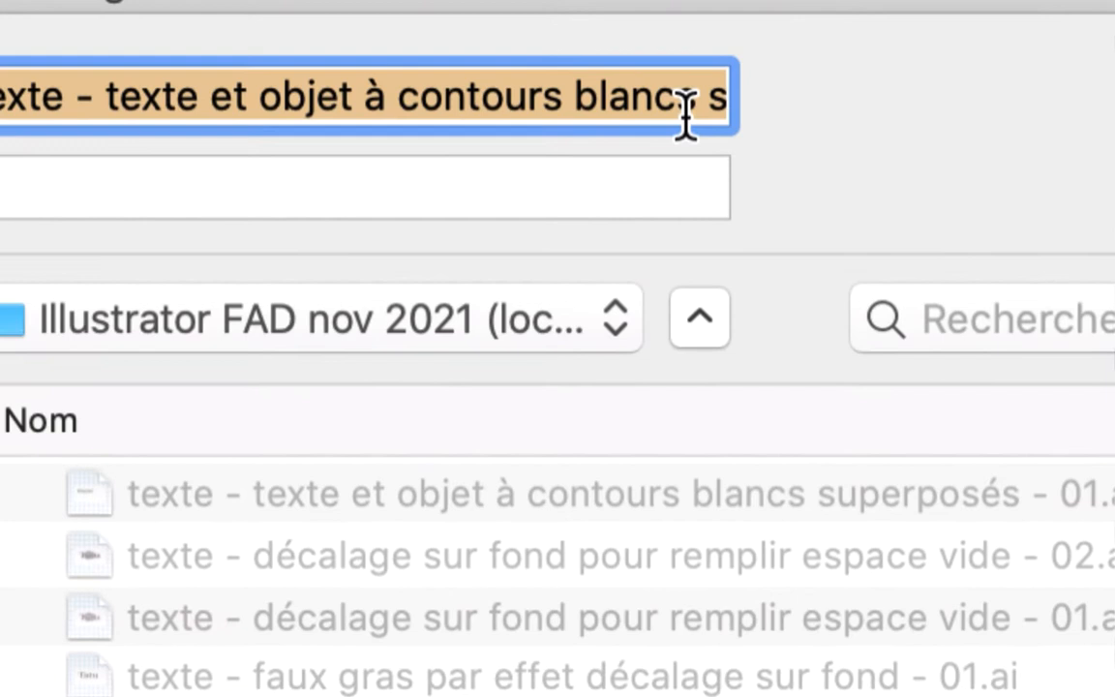
left_click(686, 119)
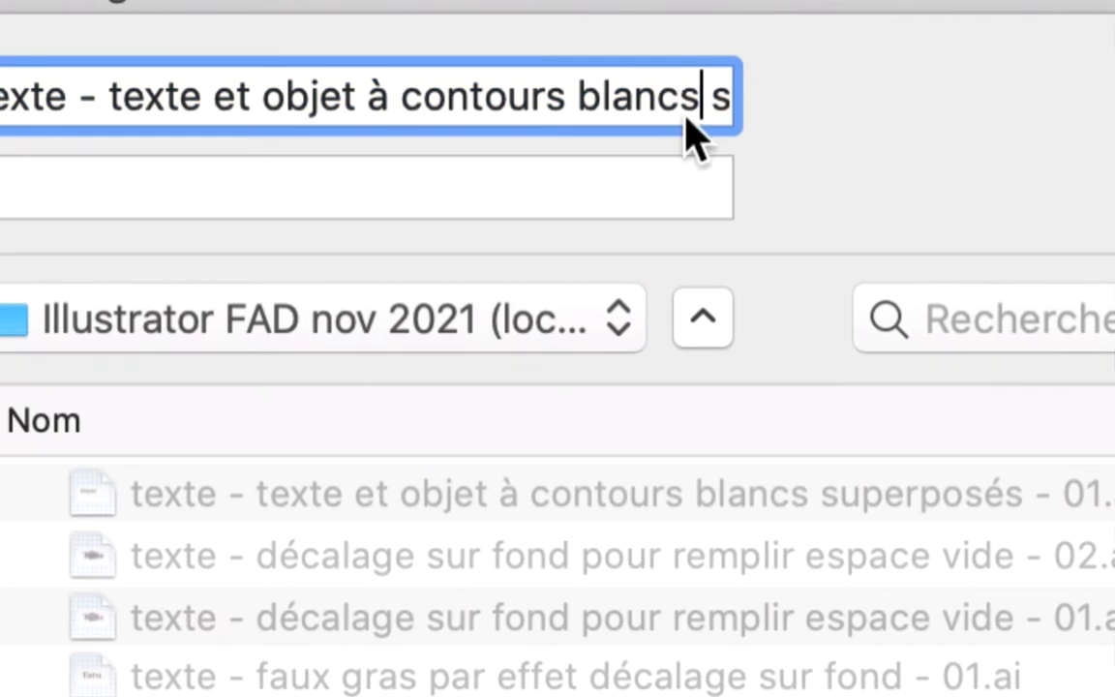
key("Down")
left_click_drag(671, 108, 681, 108)
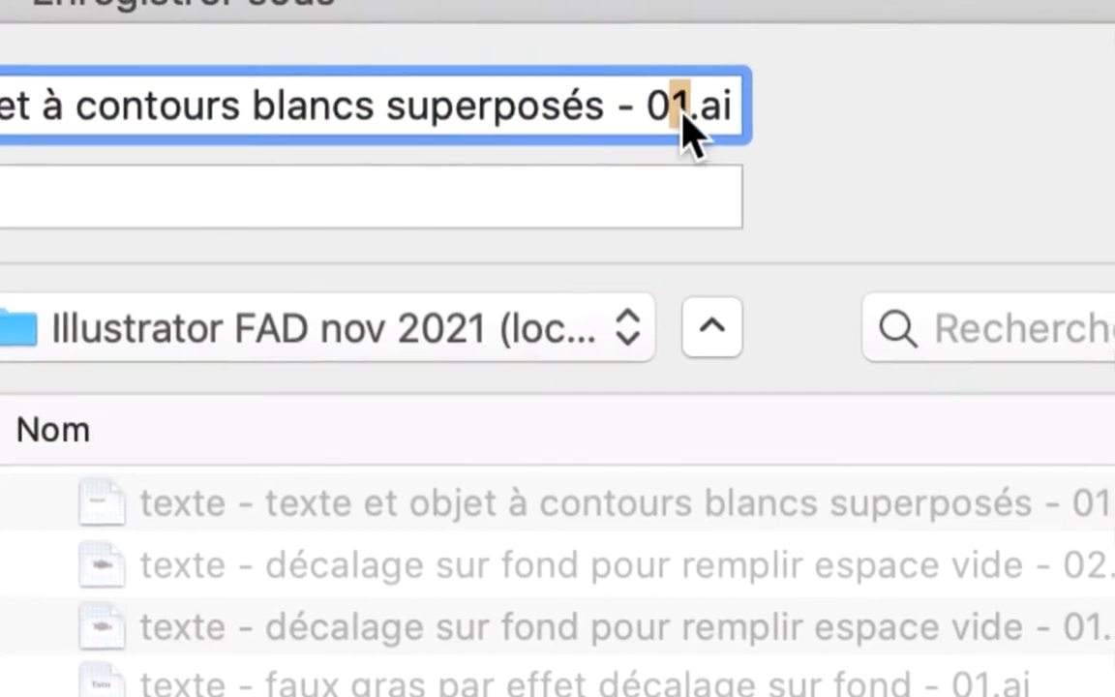
type("2")
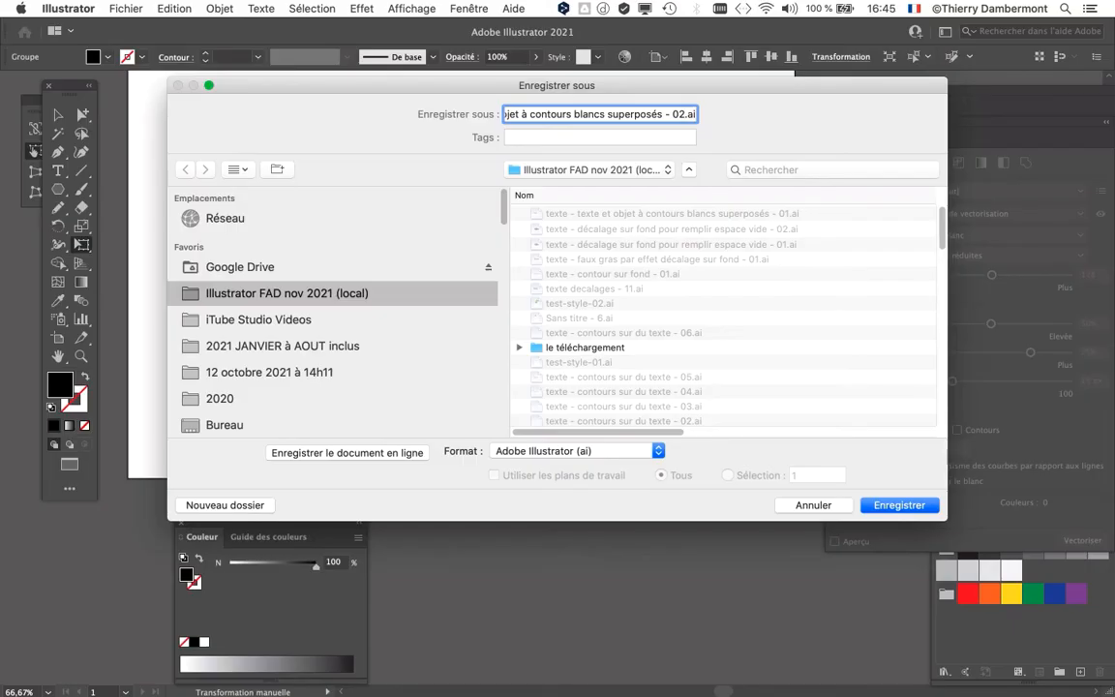
key("Return")
key("Return")
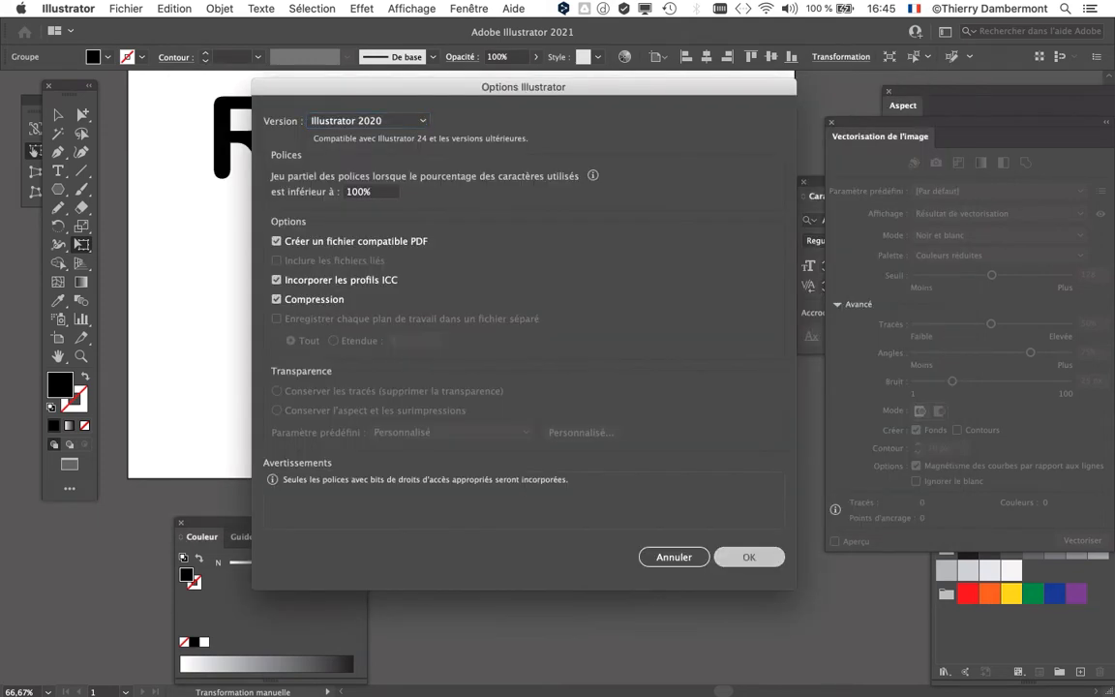
Step: Move the wheel to the right of the word "Repair", clear of its letters
left_click_drag(621, 250, 601, 210)
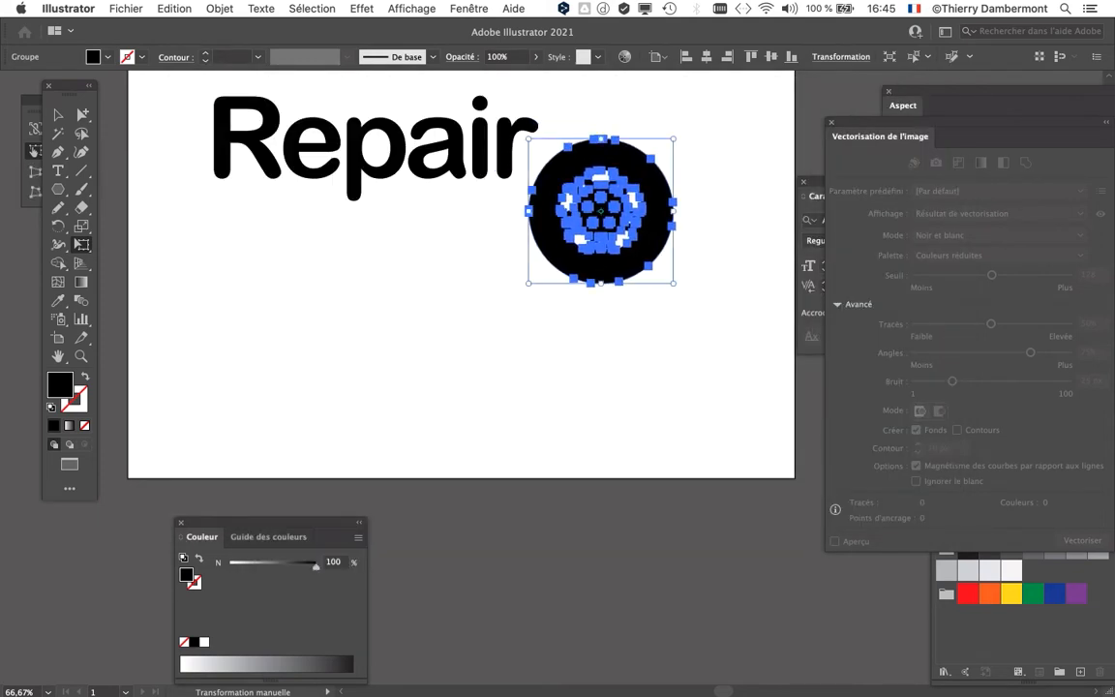
key("v")
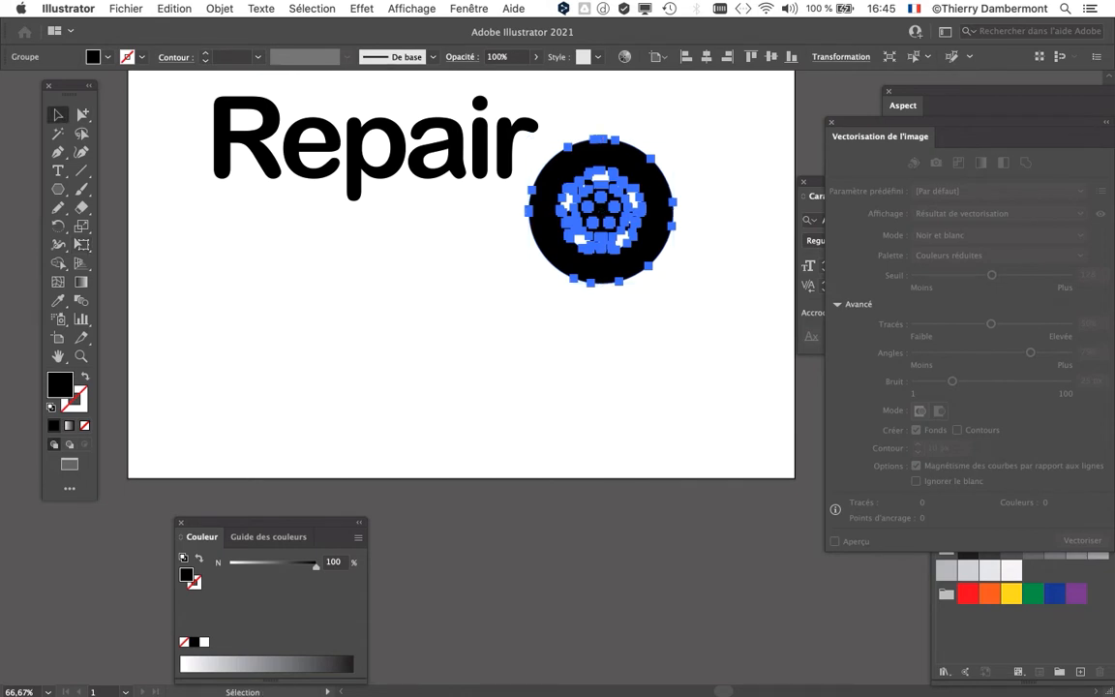
left_click_drag(601, 210, 692, 199)
key("space")
left_click_drag(693, 198, 694, 271)
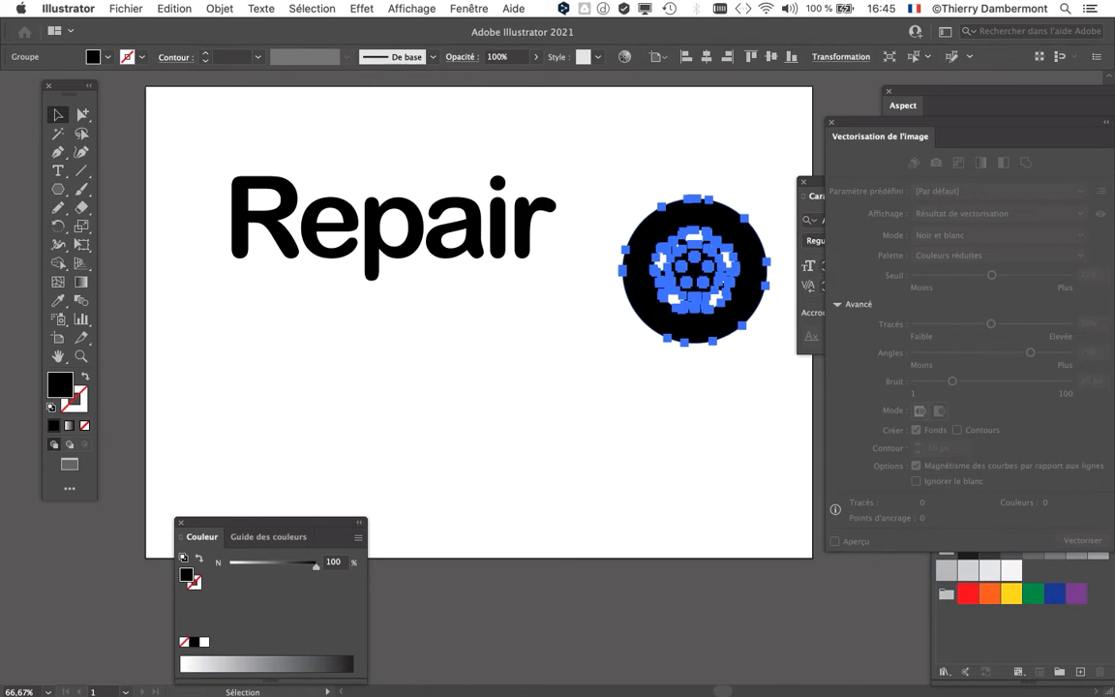
Step: Duplicate the word "Repair" just below the original and replace the copy's text with "Tyre"
left_click(499, 232)
left_click_drag(499, 232, 522, 349)
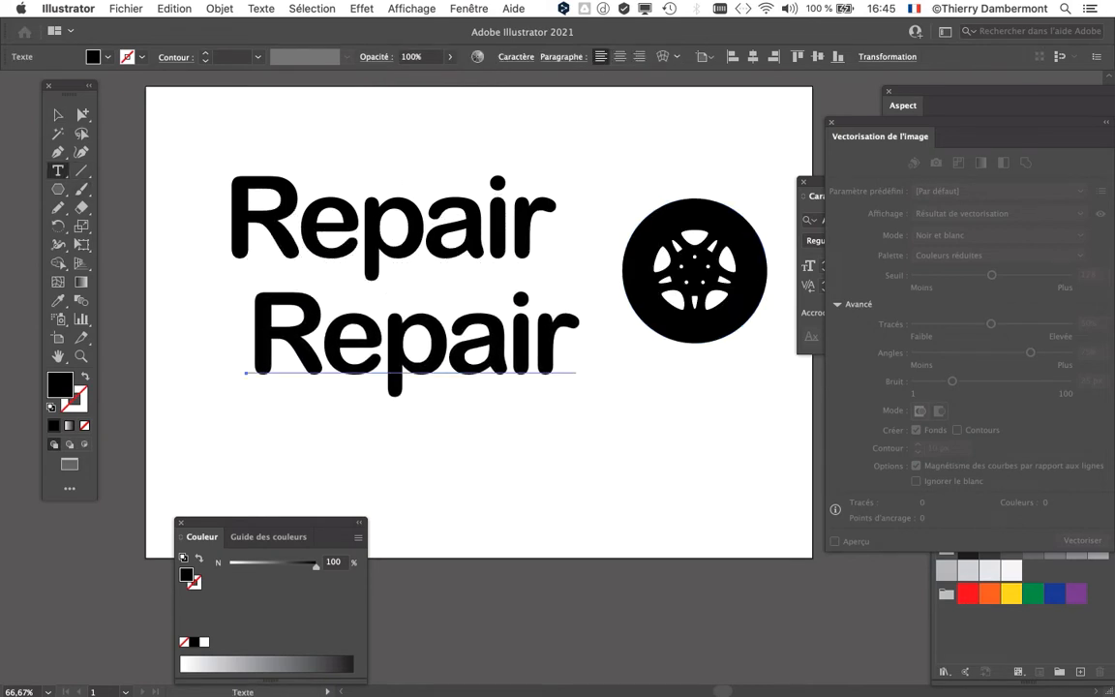
double_click(521, 349)
type("Tyre")
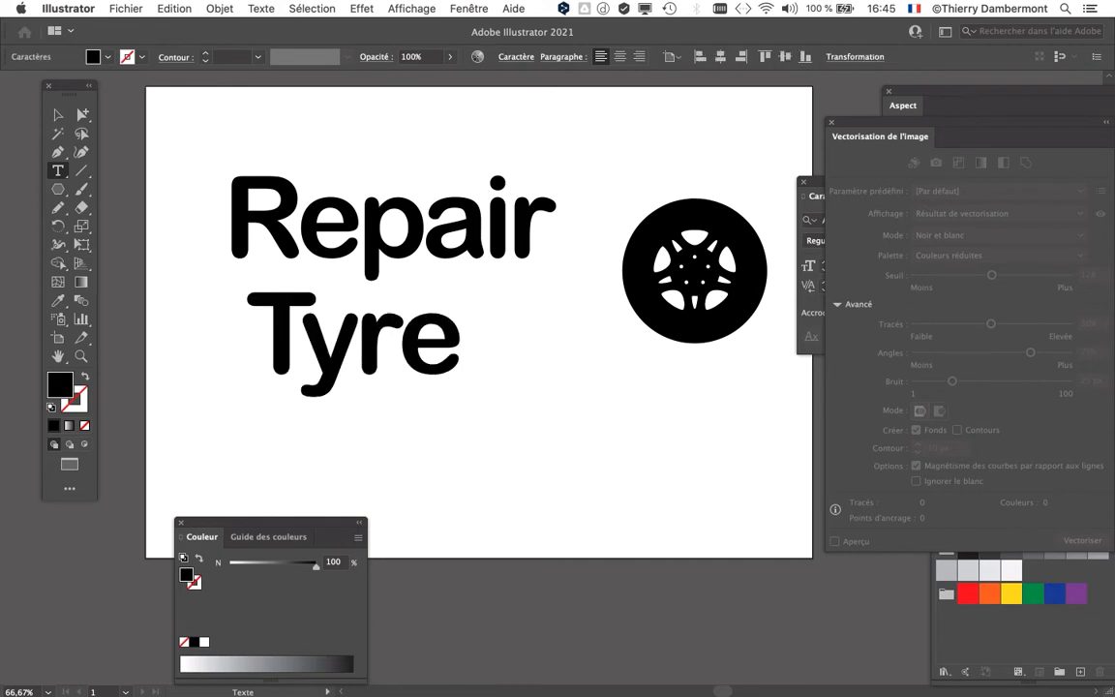
key("Escape")
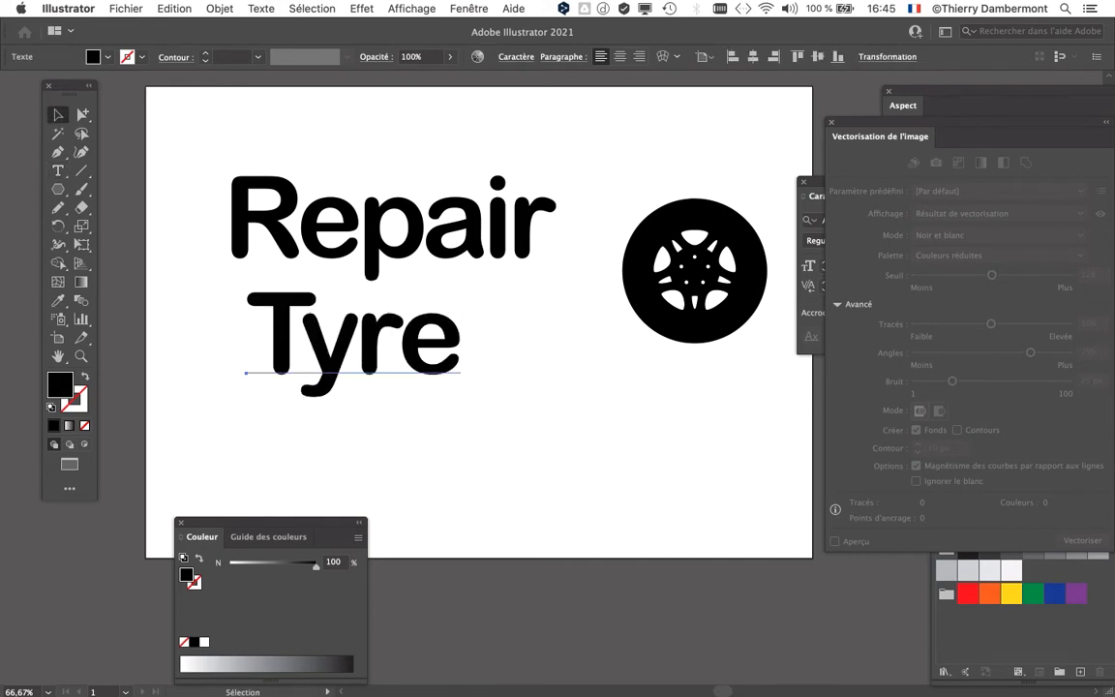
Step: Show the Layers panel, place it over the artboard's upper part and reduce its size
key("super+minus")
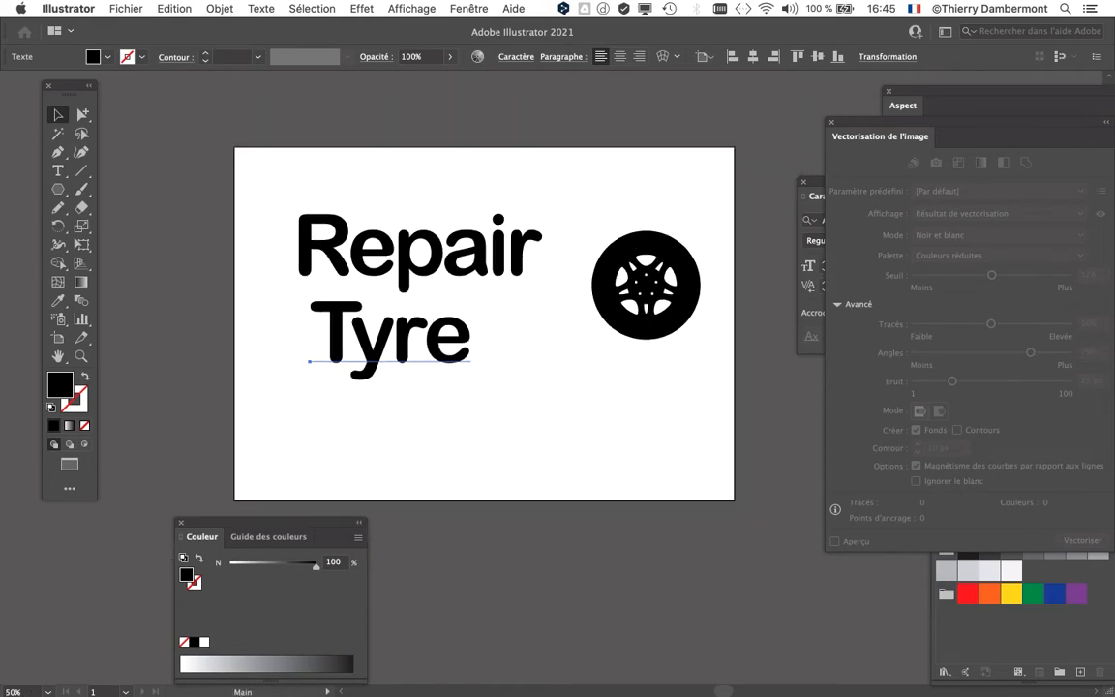
left_click(468, 8)
left_click(527, 307)
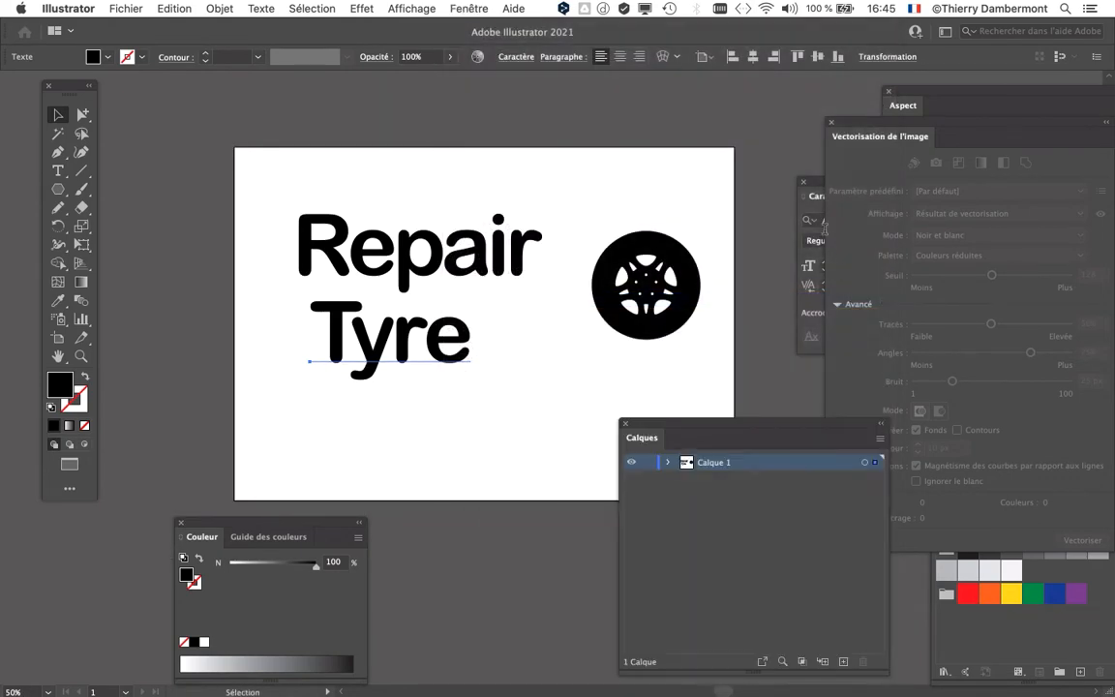
left_click_drag(722, 431, 637, 110)
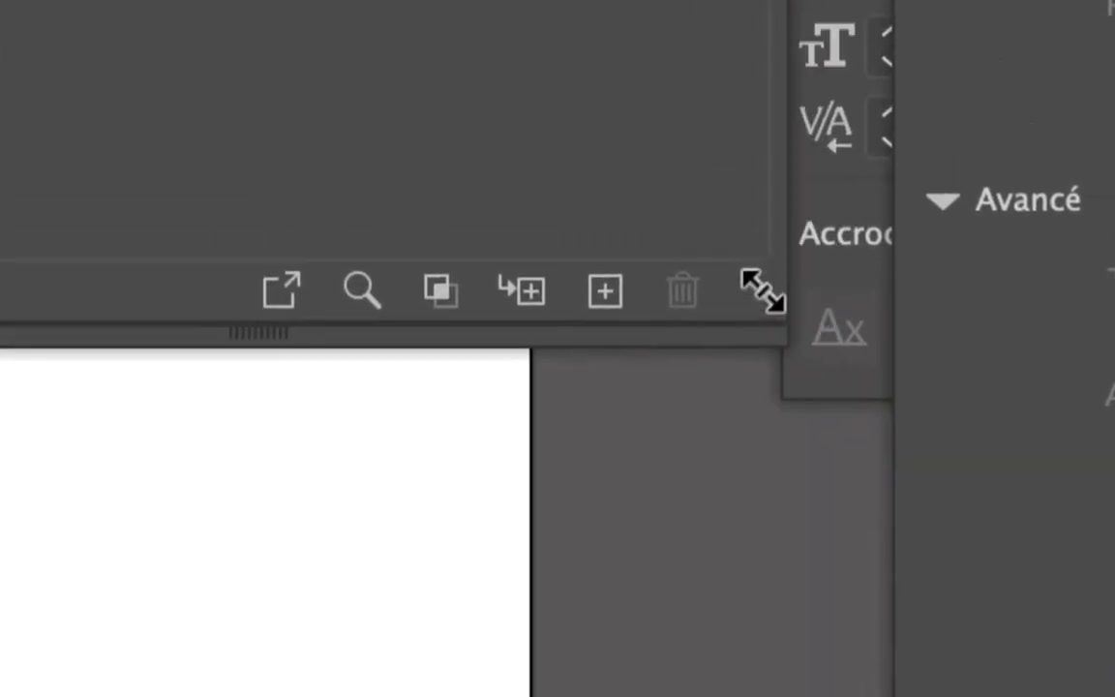
left_click_drag(763, 290, 722, 305)
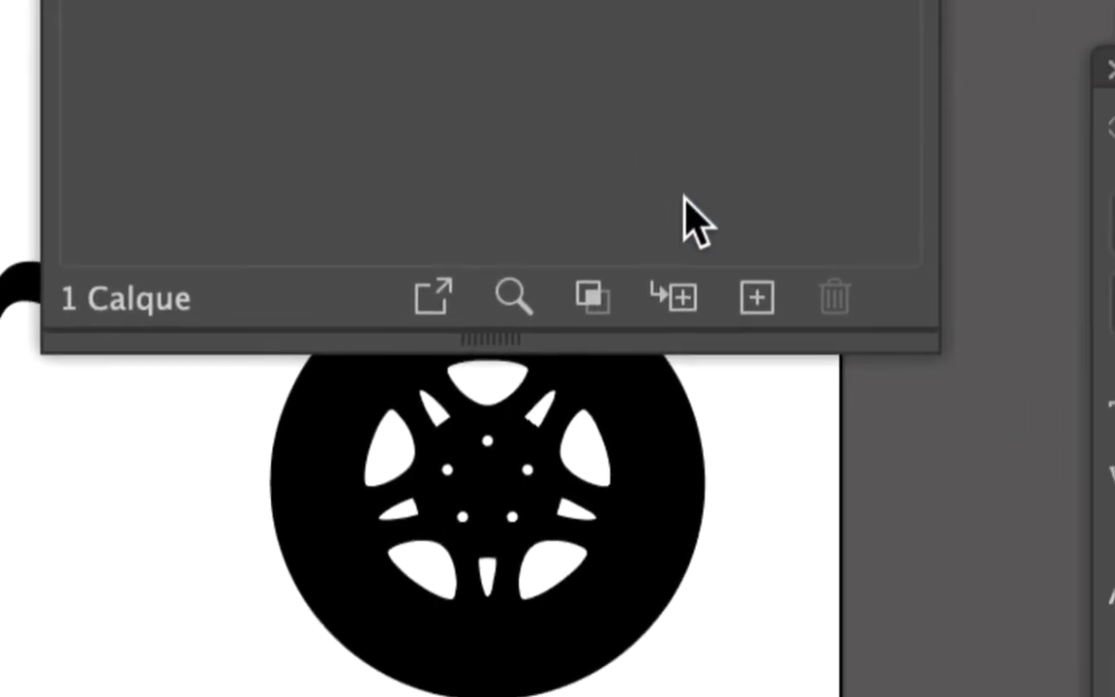
Step: Create a new layer named "fond", place it beneath "Calque 1" and make it the active layer
left_click(757, 297)
double_click(643, 158)
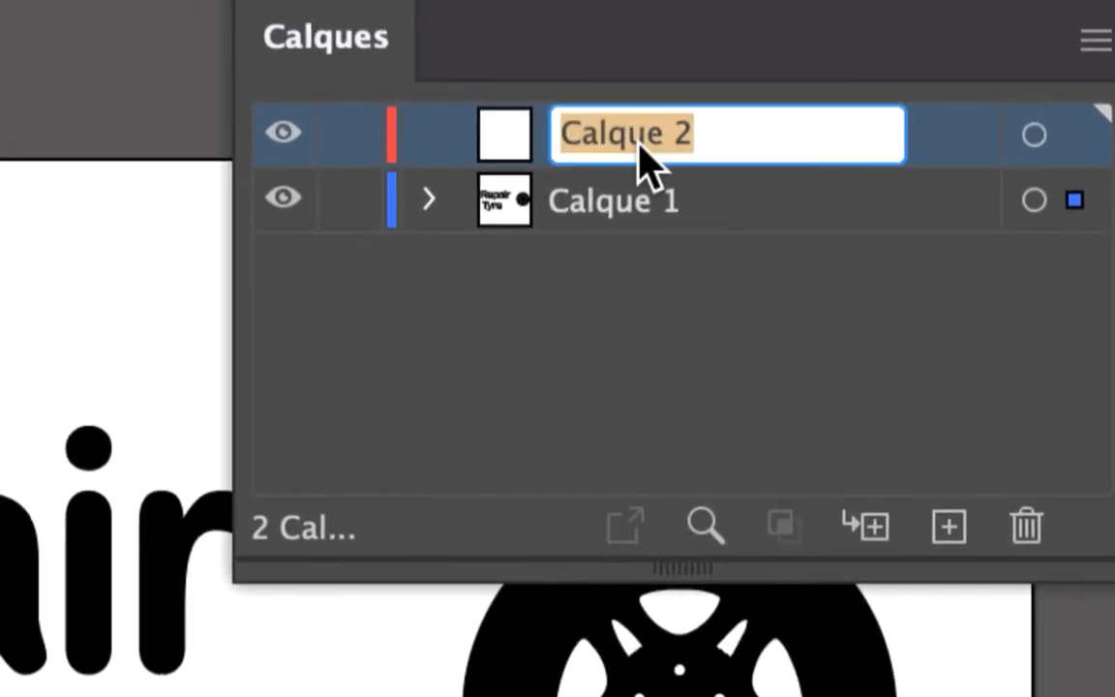
type("fond")
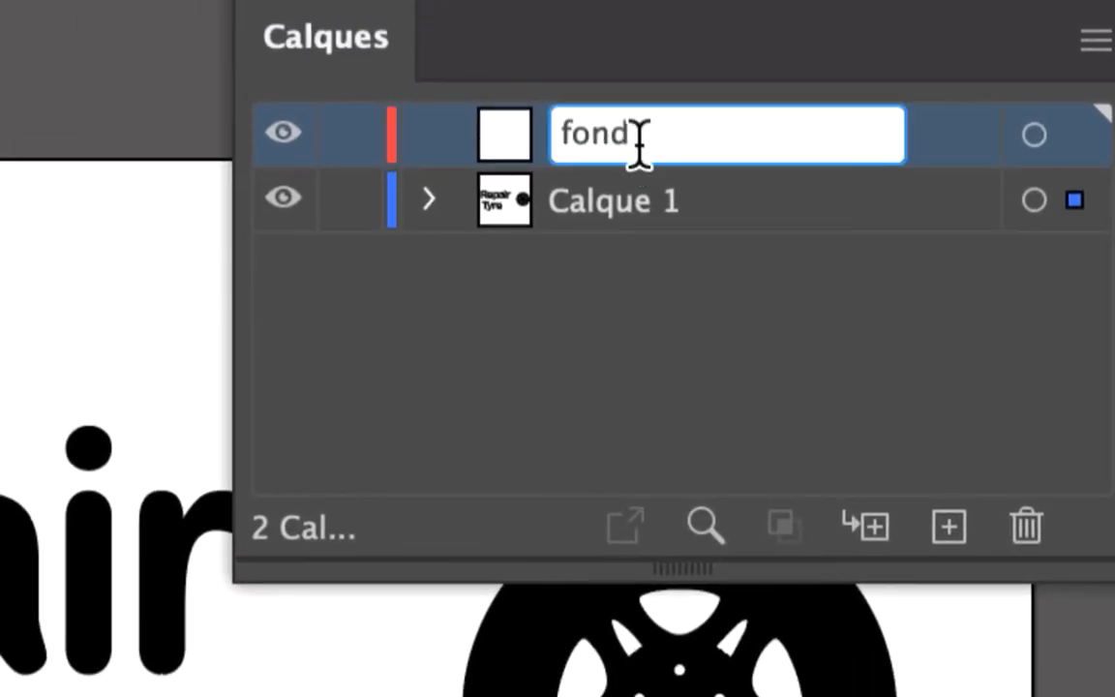
left_click_drag(522, 153, 518, 253)
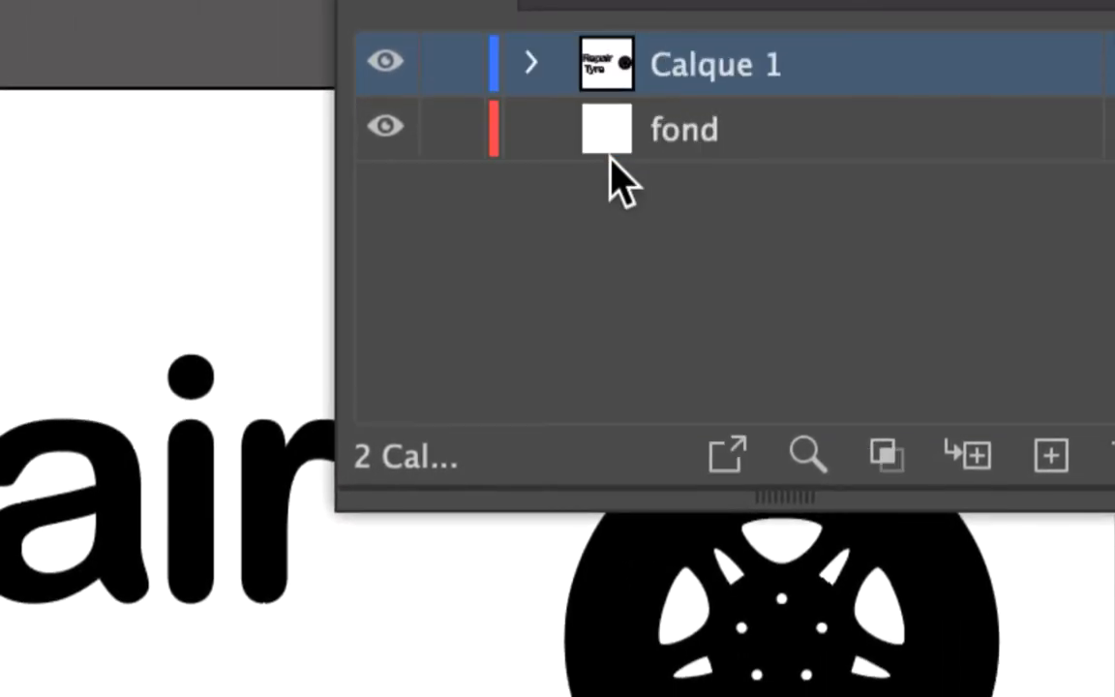
left_click(659, 134)
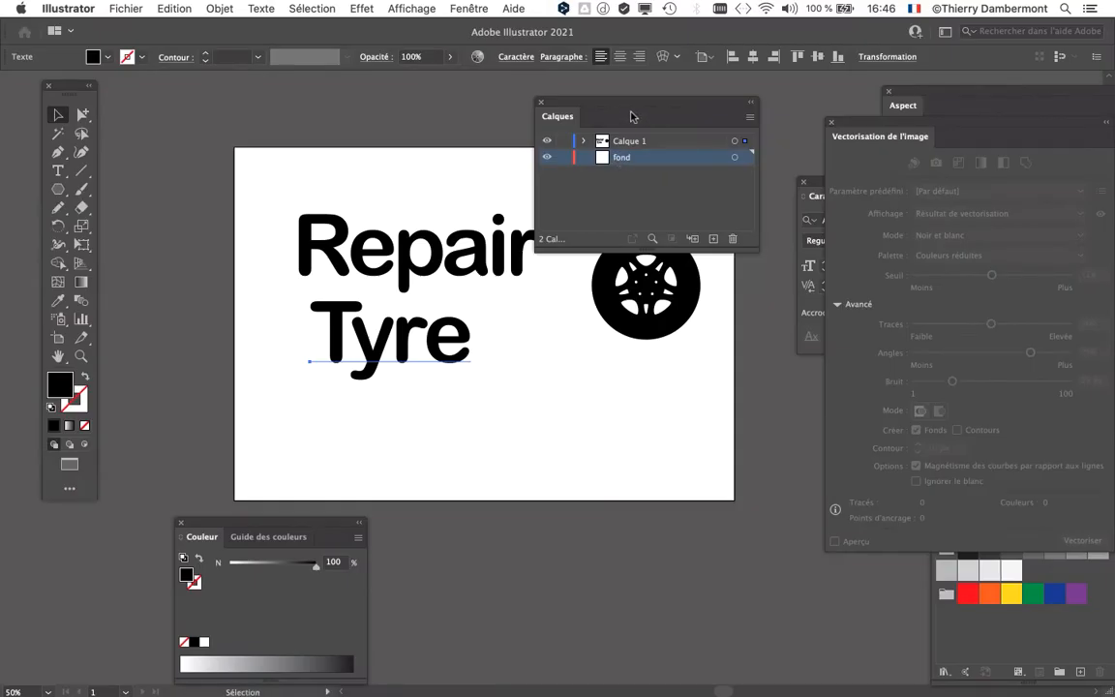
Step: Draw a rectangle extending beyond the whole artboard on the "fond" layer and fill it with the light grey swatch A7A9AC
left_click_drag(597, 105, 789, 103)
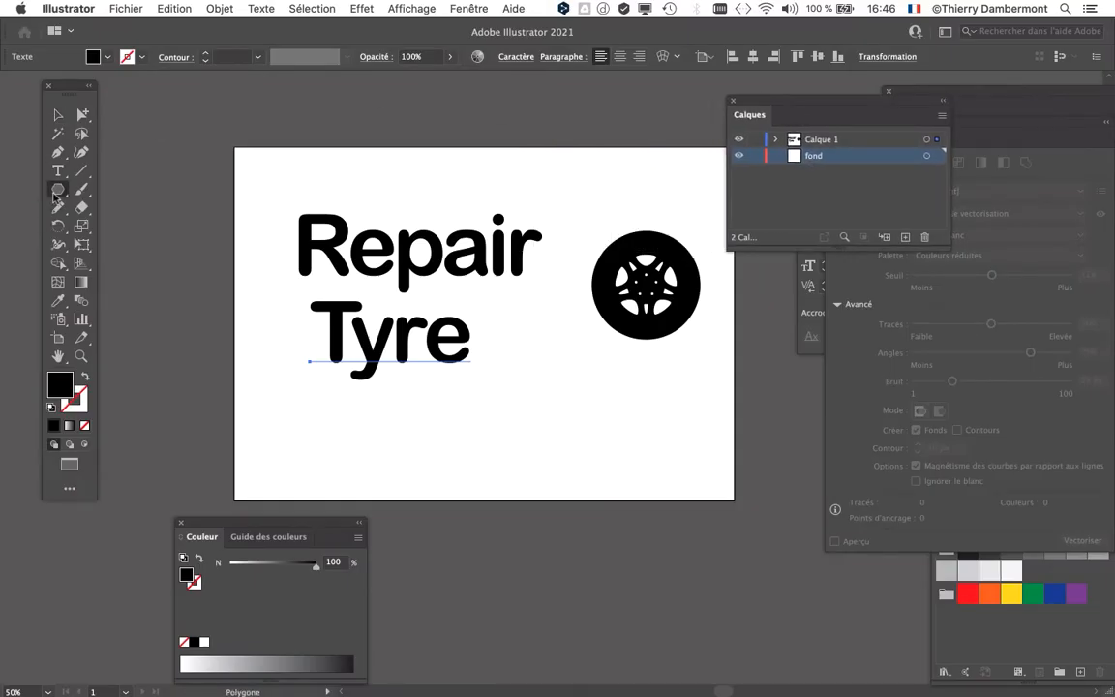
left_click_drag(55, 192, 106, 188)
left_click_drag(134, 104, 885, 615)
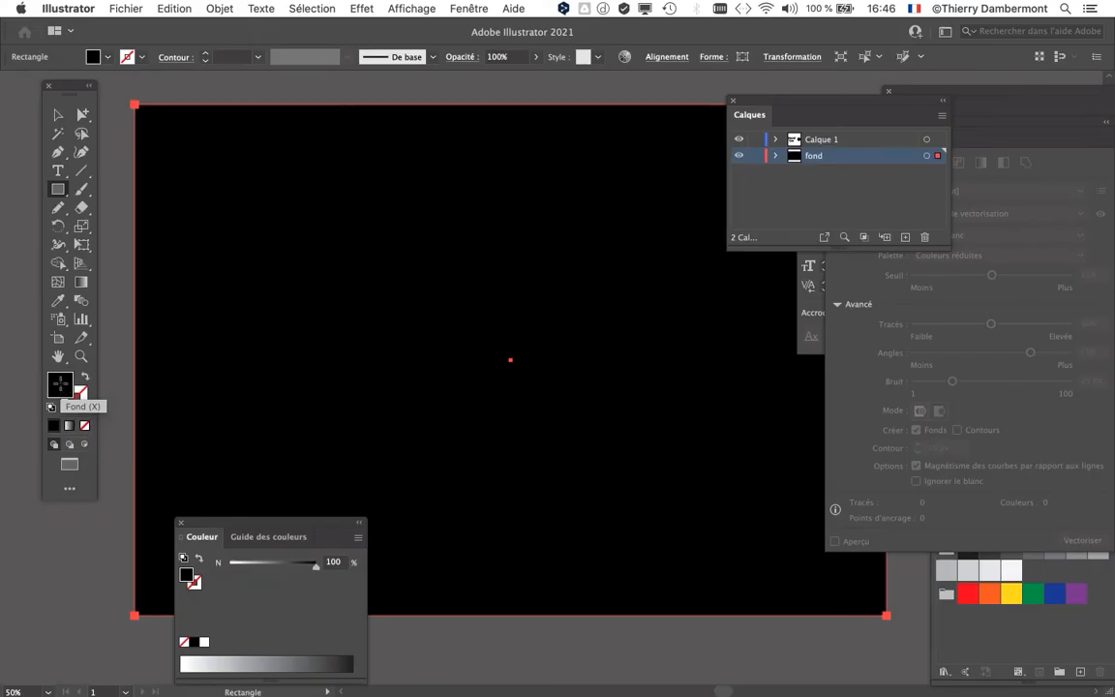
left_click(992, 601)
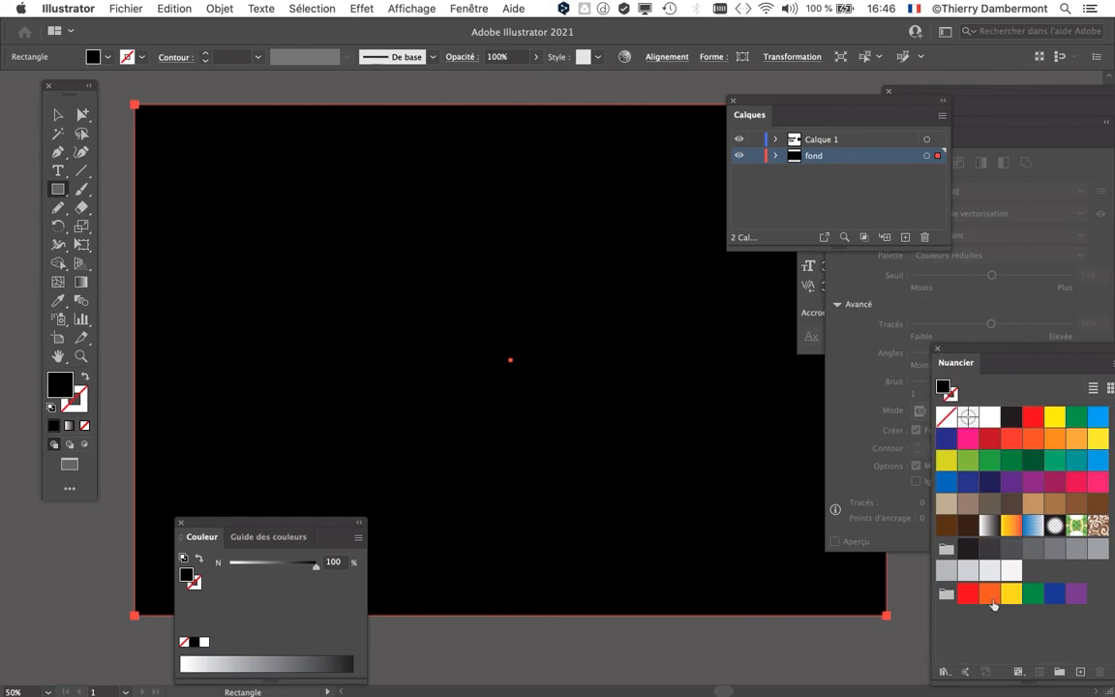
left_click(1097, 553)
Step: Lock the "fond" layer and make "Calque 1" the active layer, with nothing selected
key("super+equal")
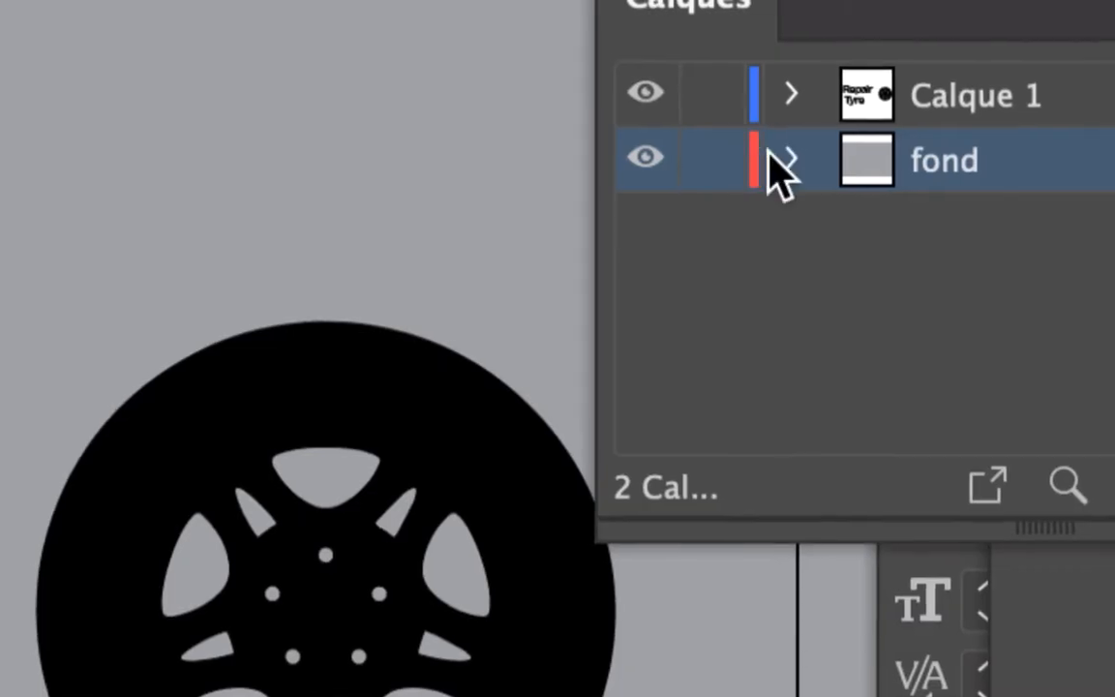
left_click(755, 155)
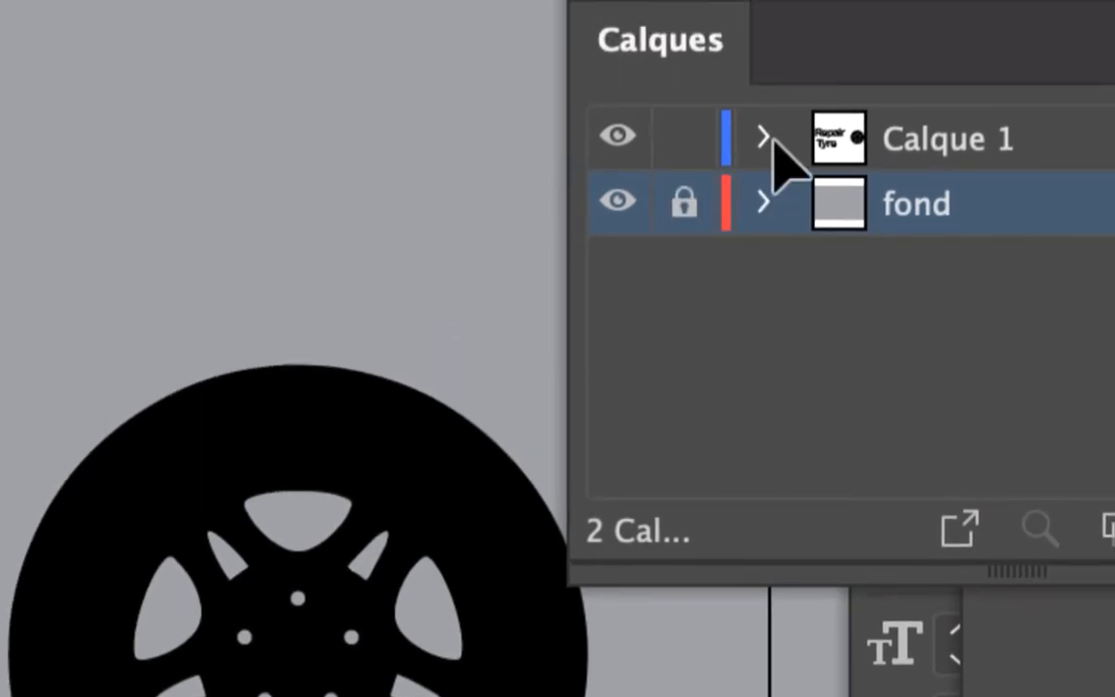
scroll(304, 204, "up", 1)
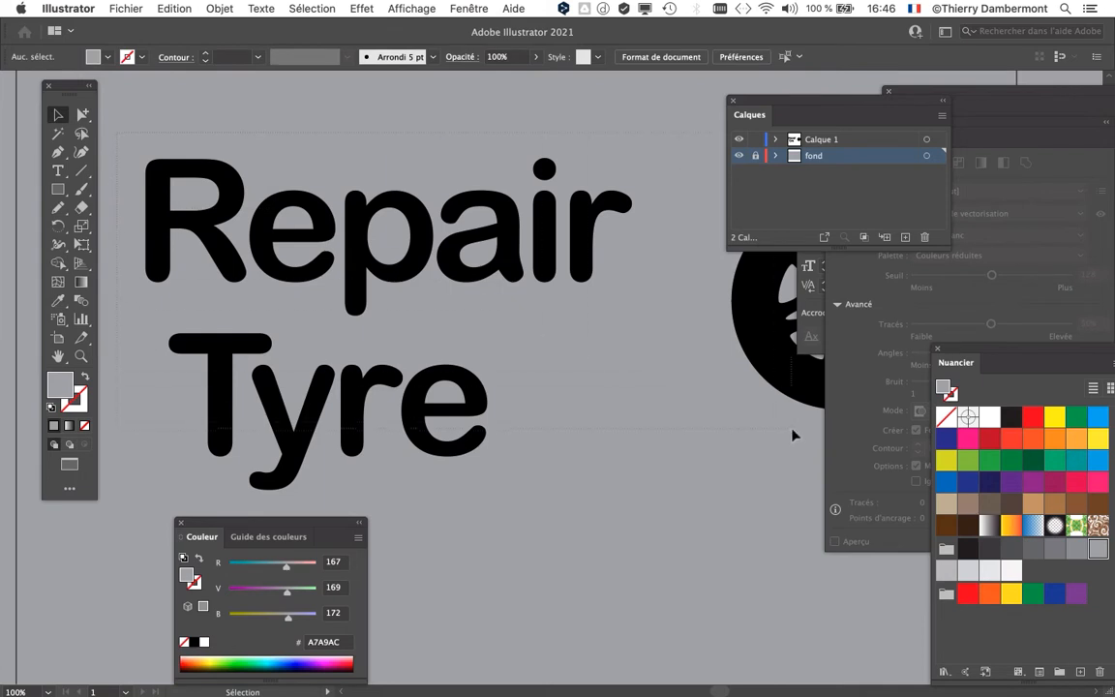
left_click_drag(792, 431, 791, 430)
scroll(762, 423, "down", 1)
left_click_drag(659, 395, 509, 302)
left_click(205, 132)
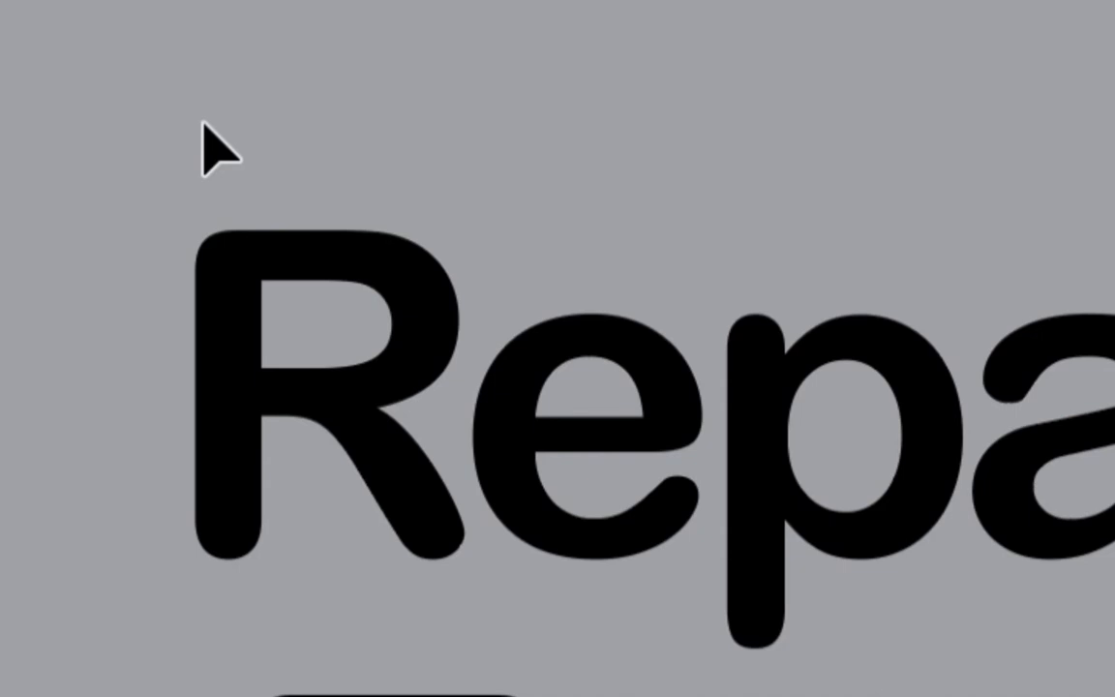
Step: Apply a white (Blanc) stroke to "Repair", "Tyre" and the wheel together, then deselect them and check their outlines
left_click_drag(203, 122, 536, 331)
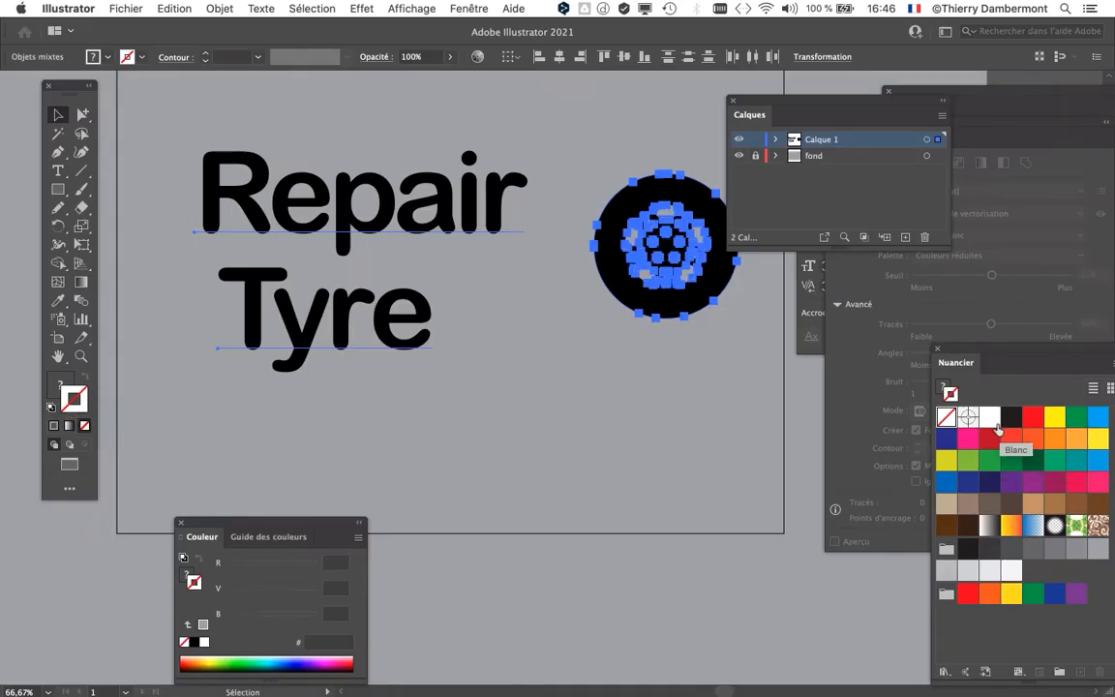
left_click(996, 426)
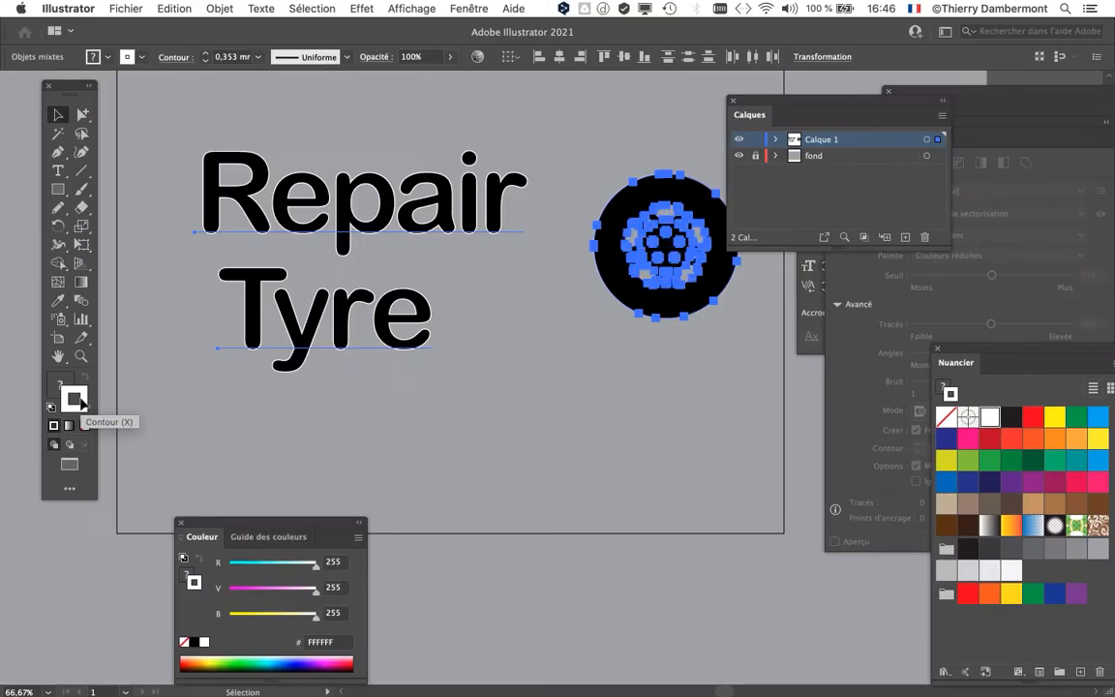
scroll(441, 181, "up", 1)
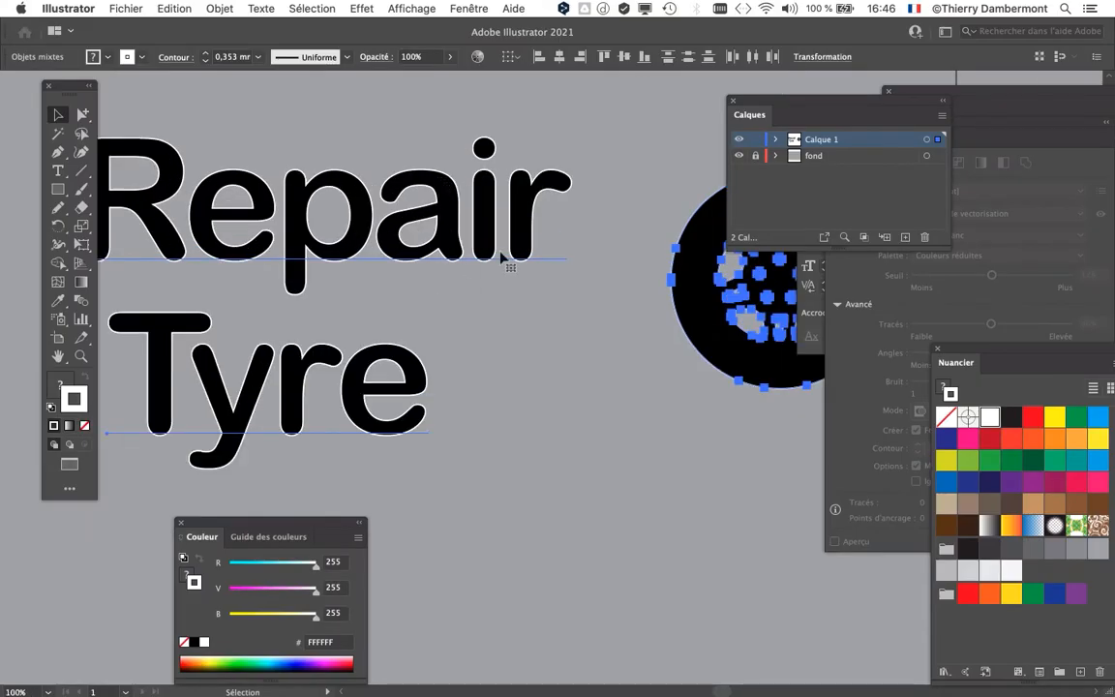
scroll(501, 256, "up", 1)
scroll(494, 276, "down", 1)
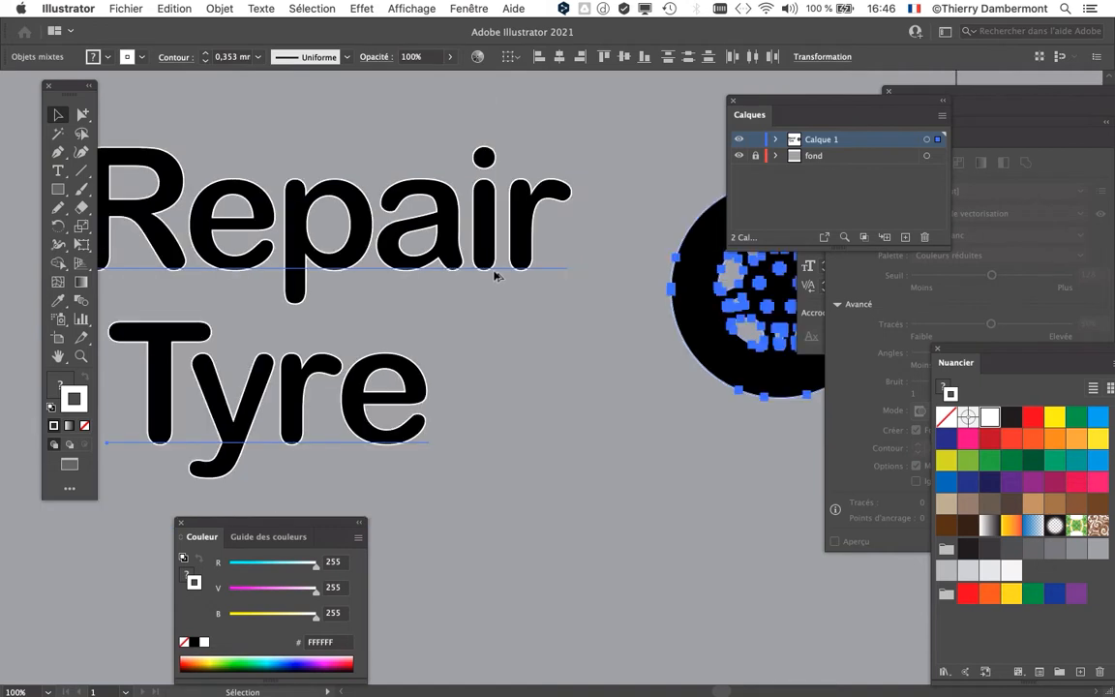
left_click(547, 291)
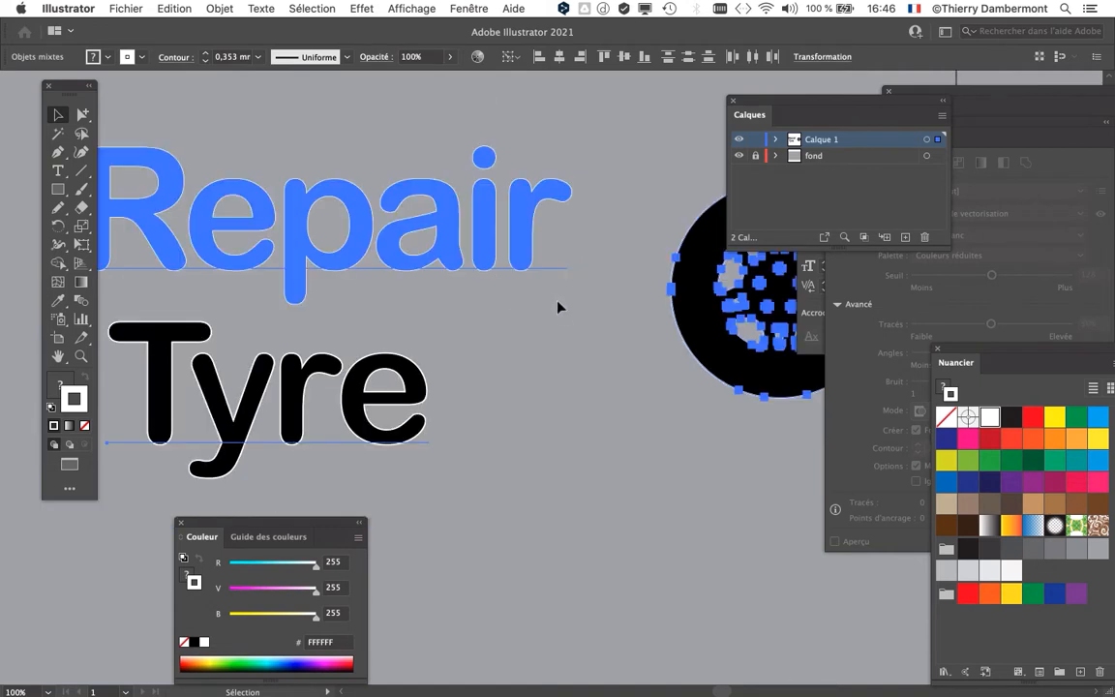
left_click(567, 334)
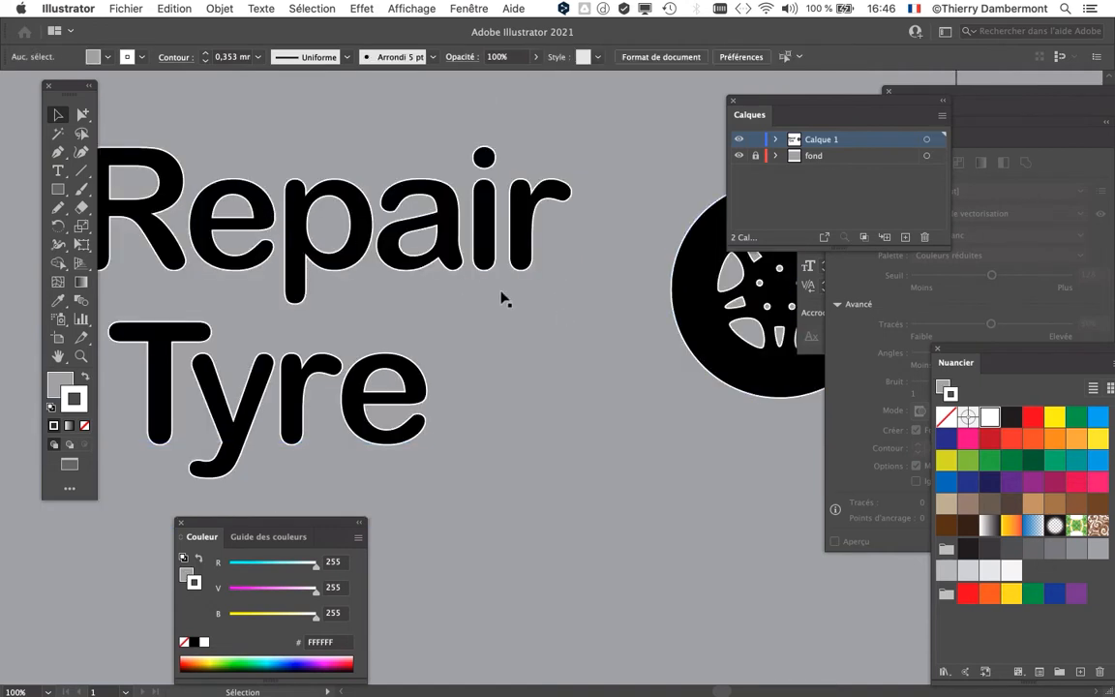
left_click_drag(553, 305, 348, 303)
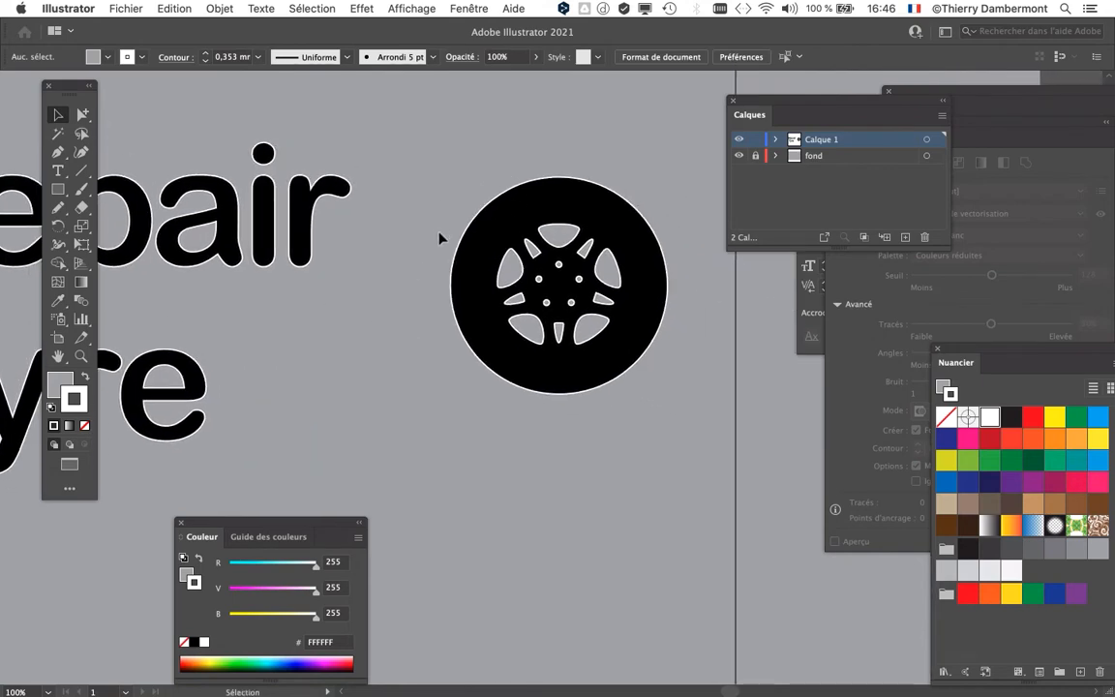
key("super+minus")
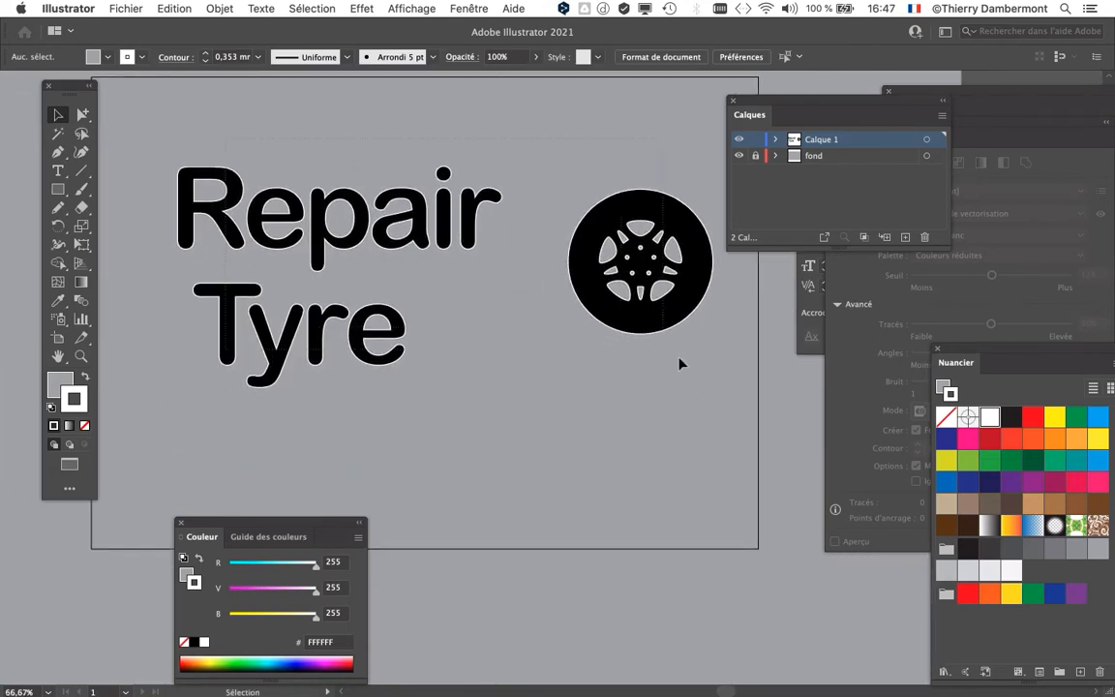
Step: Remove both the fill and the stroke from "Repair", "Tyre" and the wheel together
key("super+a")
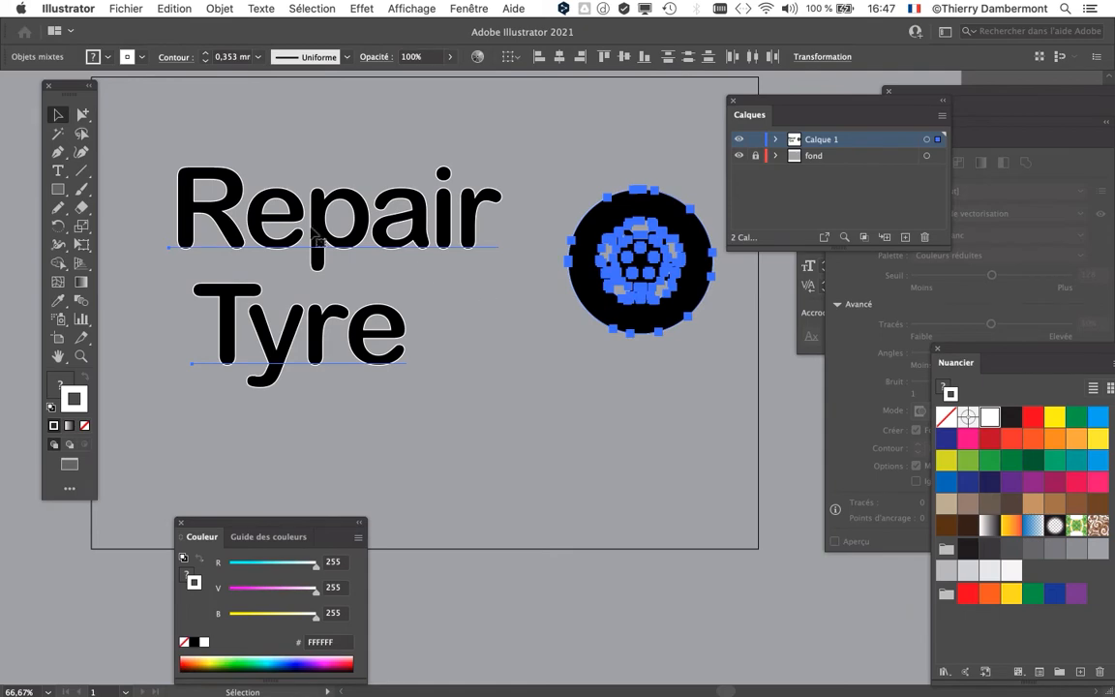
key("super+minus")
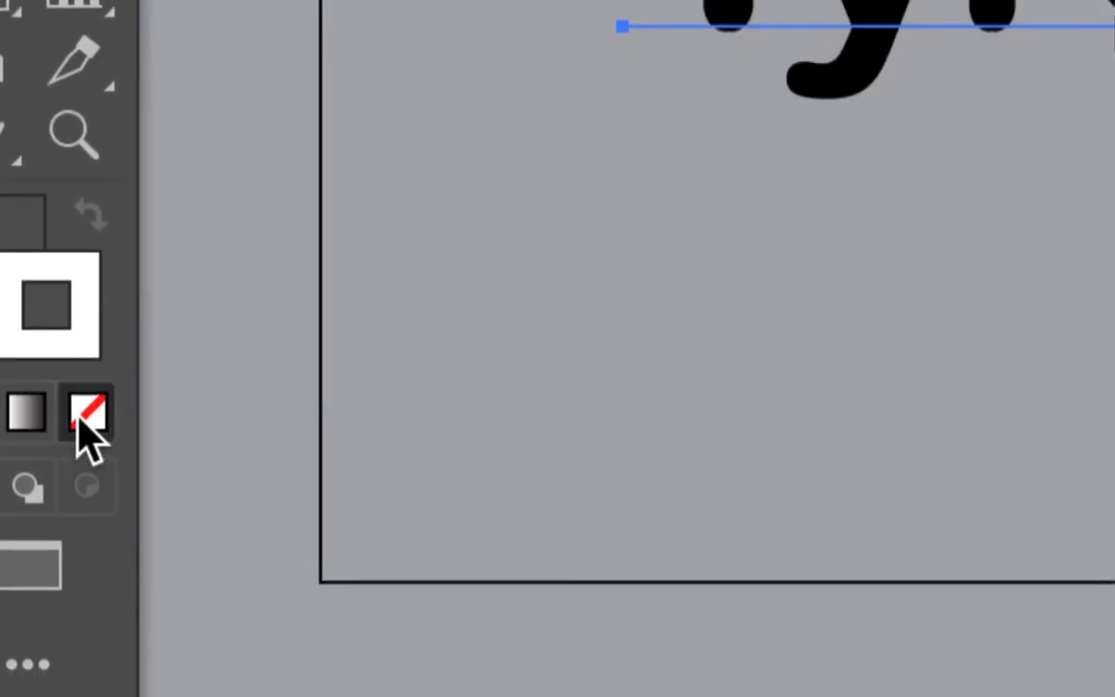
left_click(92, 447)
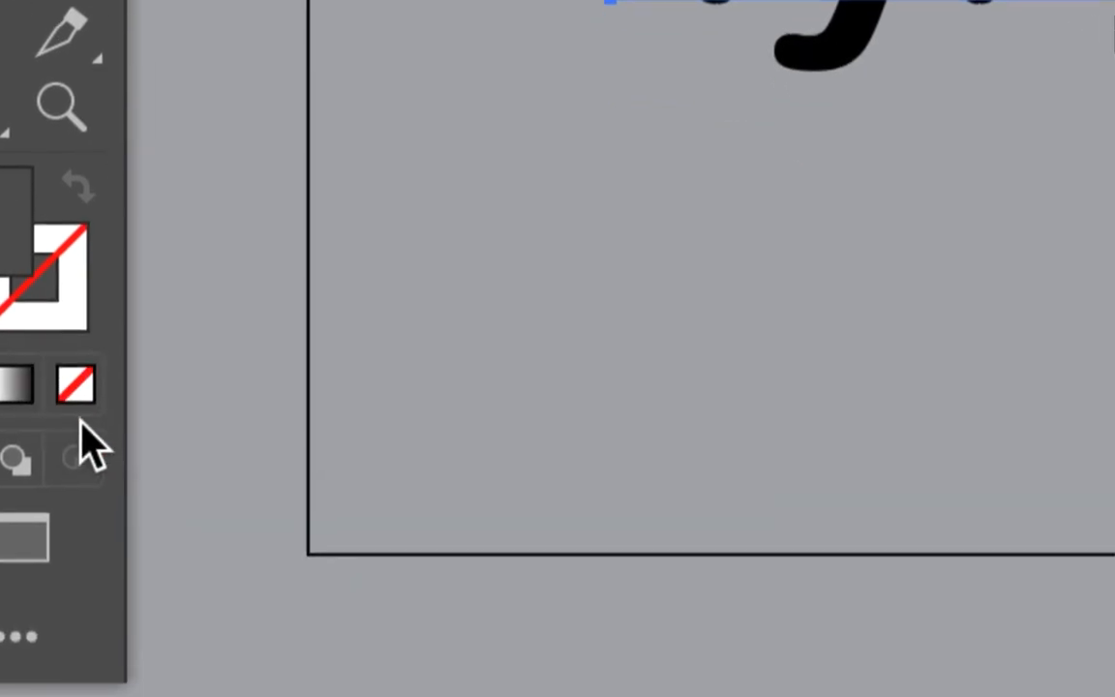
left_click(81, 393)
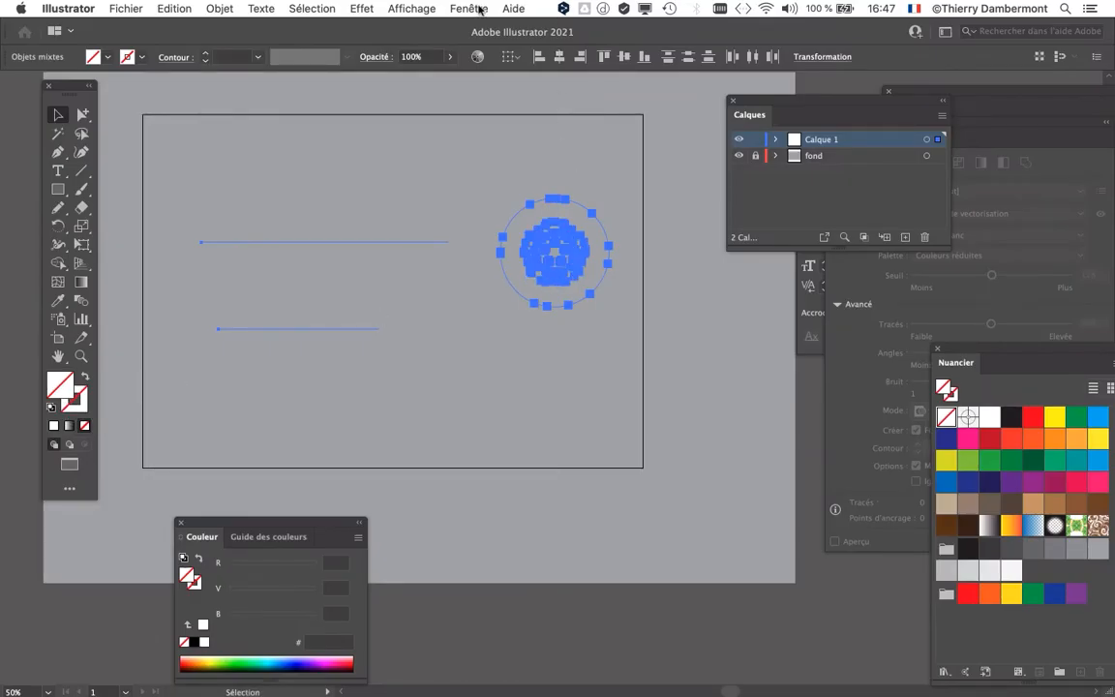
Step: Bring up the appearance attributes (Aspect) of the selected artwork within reach and add a new black fill to it
left_click(468, 7)
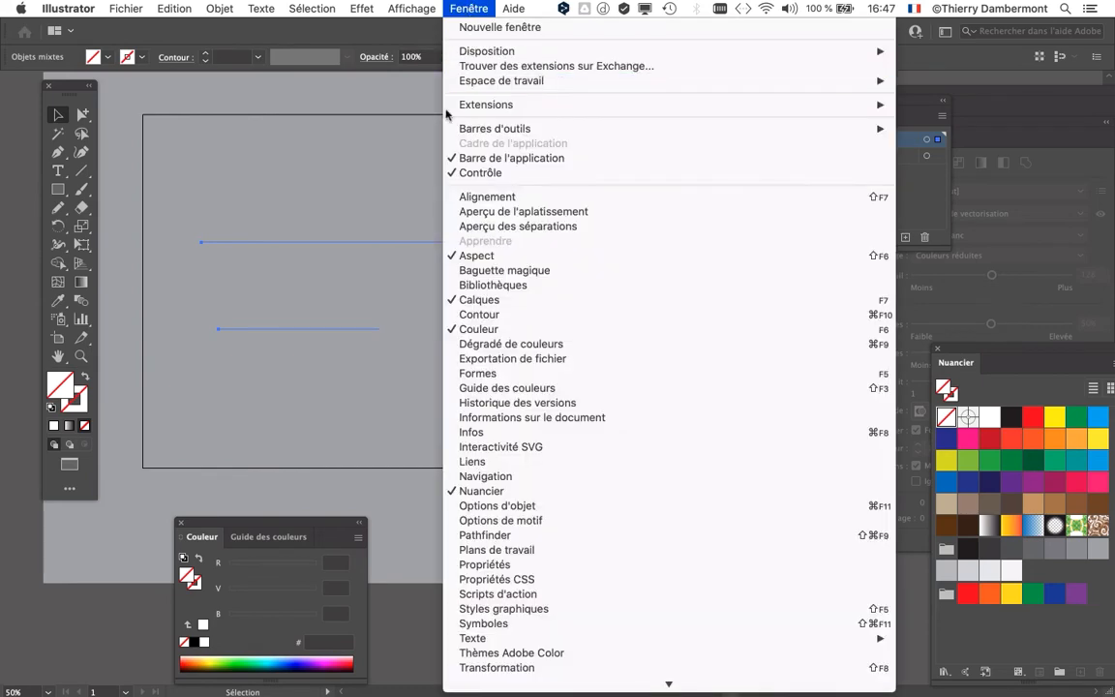
left_click(446, 251)
left_click(464, 7)
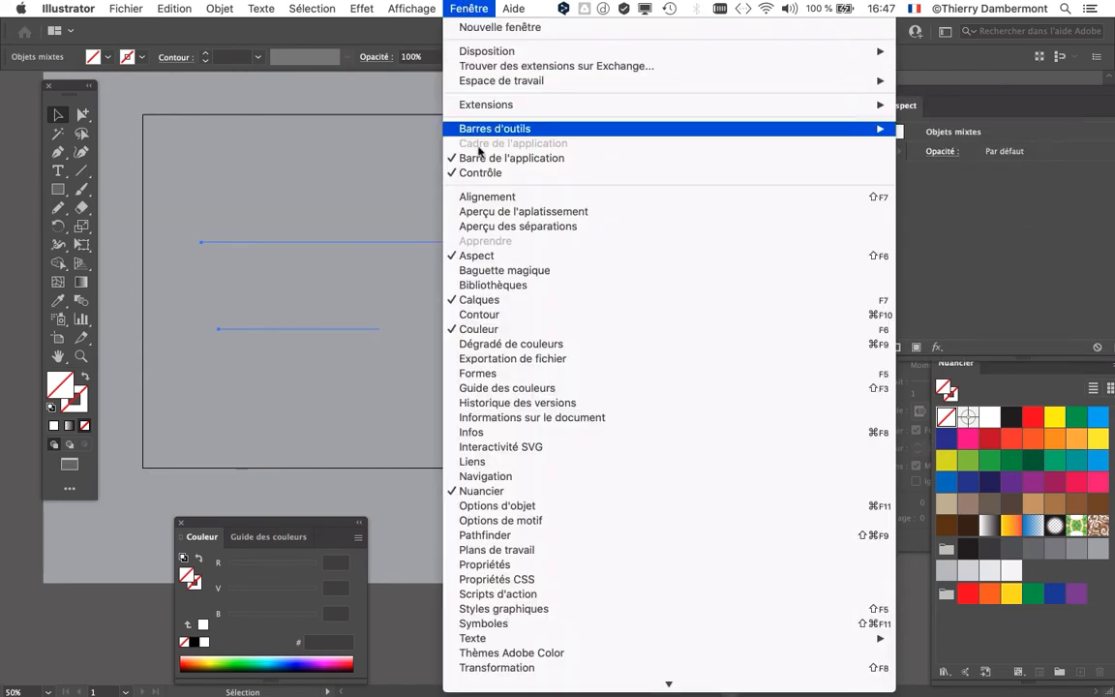
left_click(916, 233)
left_click_drag(912, 88, 349, 104)
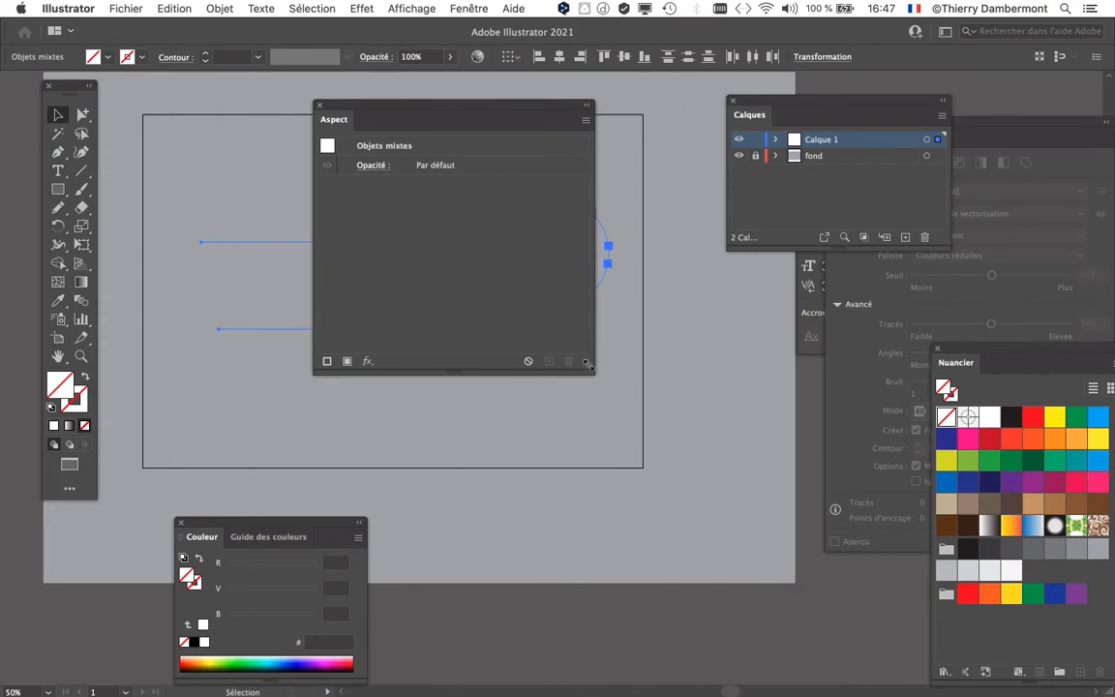
left_click_drag(586, 363, 547, 271)
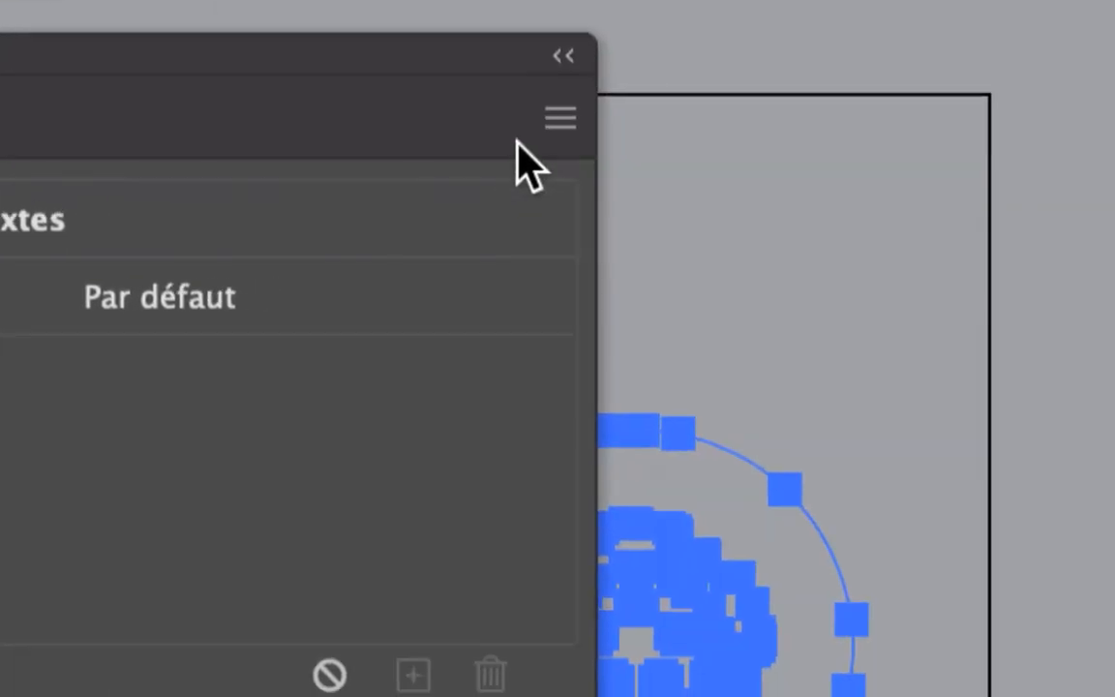
left_click(687, 0)
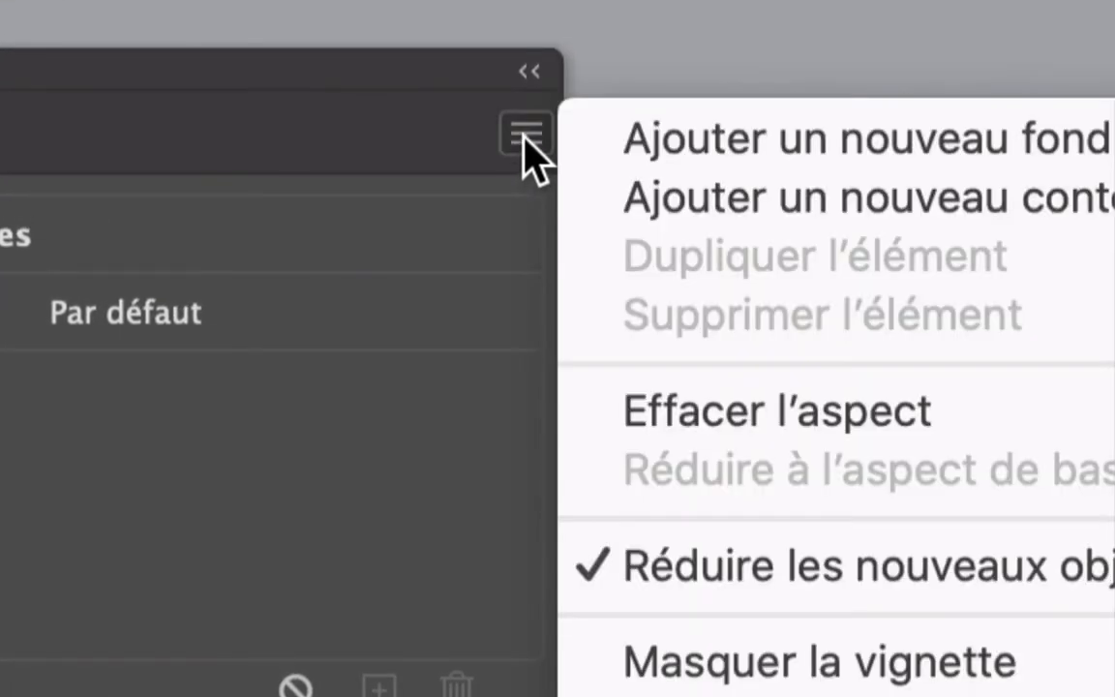
left_click(629, 155)
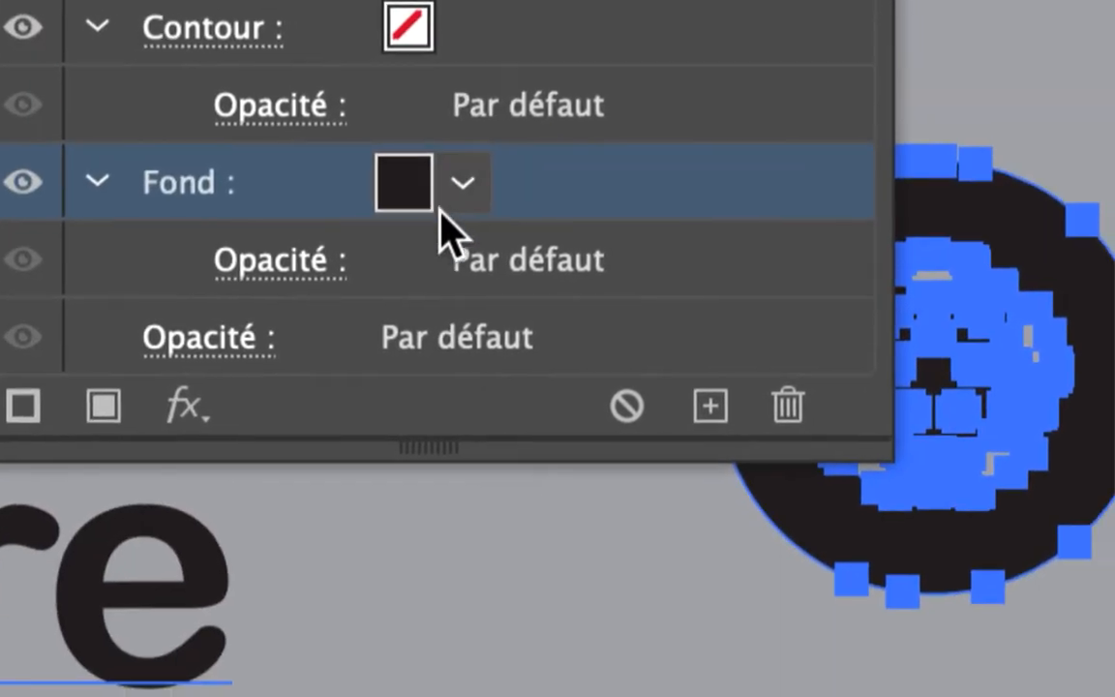
Step: Give the selected words and wheel a white stroke with a width of 4 mm
left_click(455, 33)
left_click(462, 29)
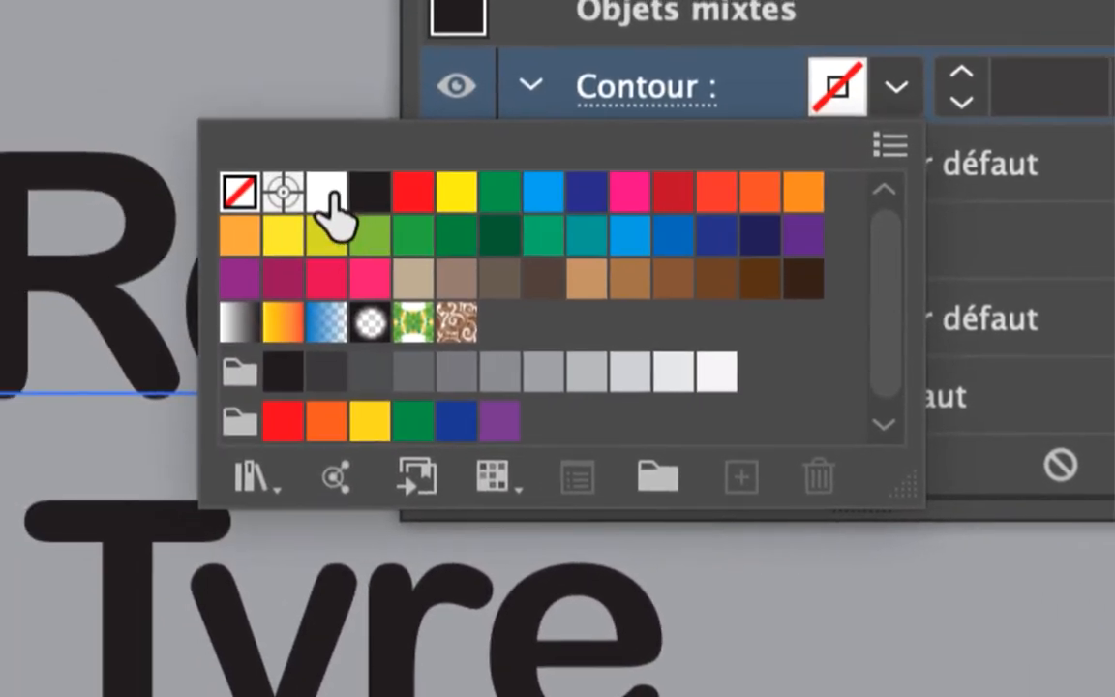
left_click(263, 193)
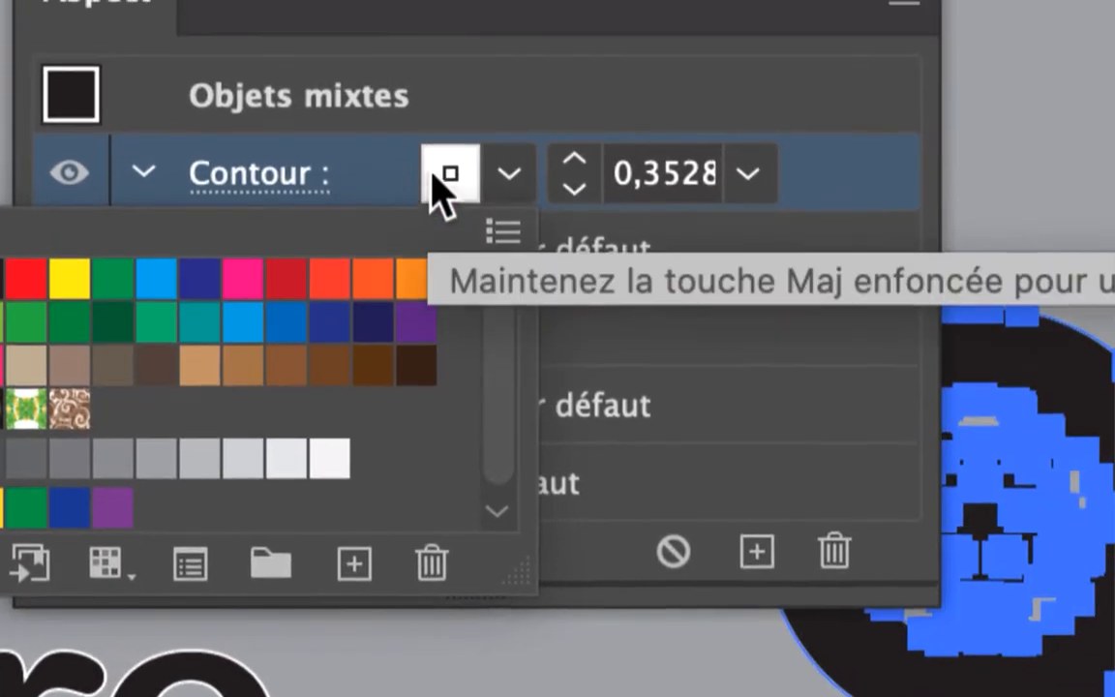
left_click(392, 165)
left_click(566, 157, "shift")
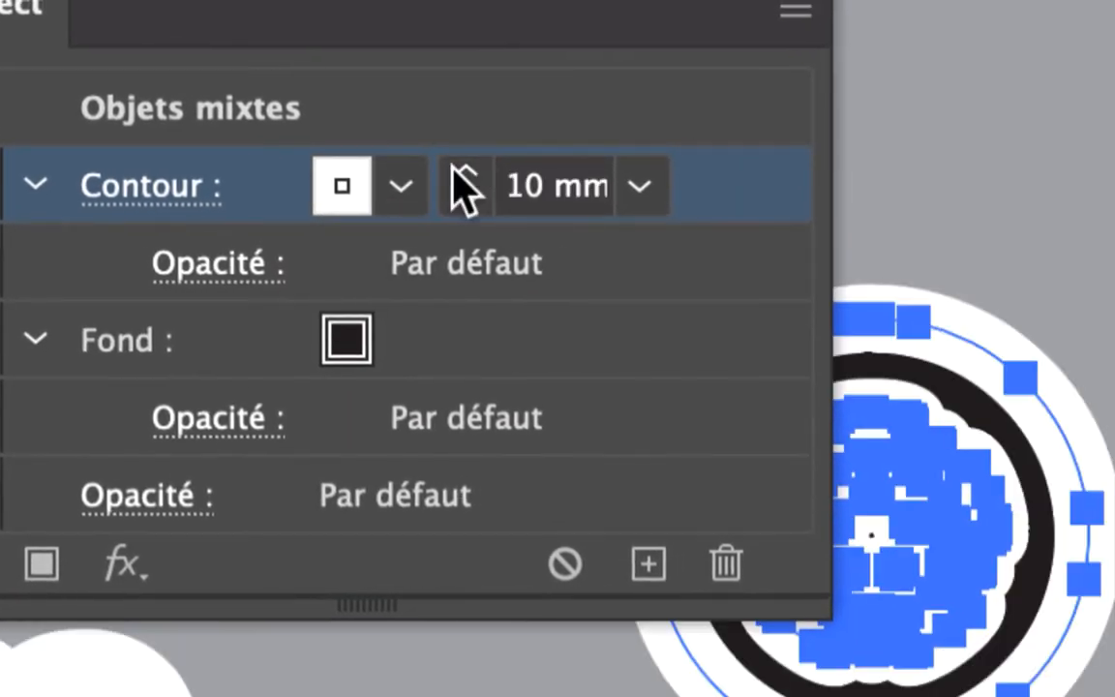
left_click(466, 199)
left_click(465, 199)
left_click(466, 198)
left_click(466, 198)
left_click(466, 199)
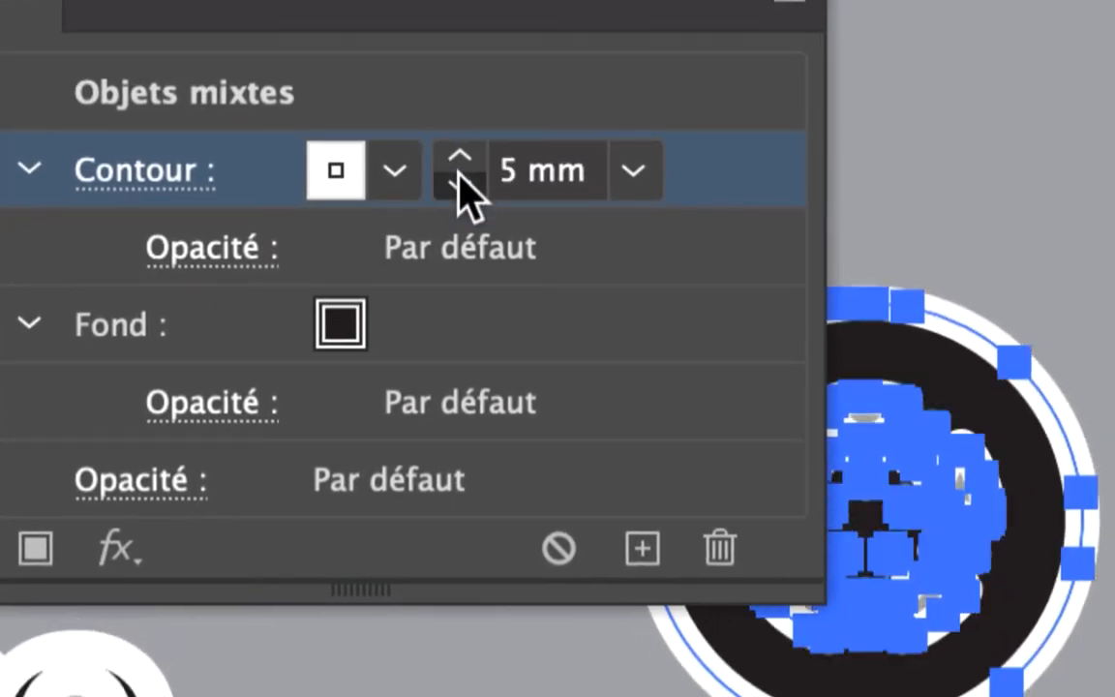
left_click(465, 199)
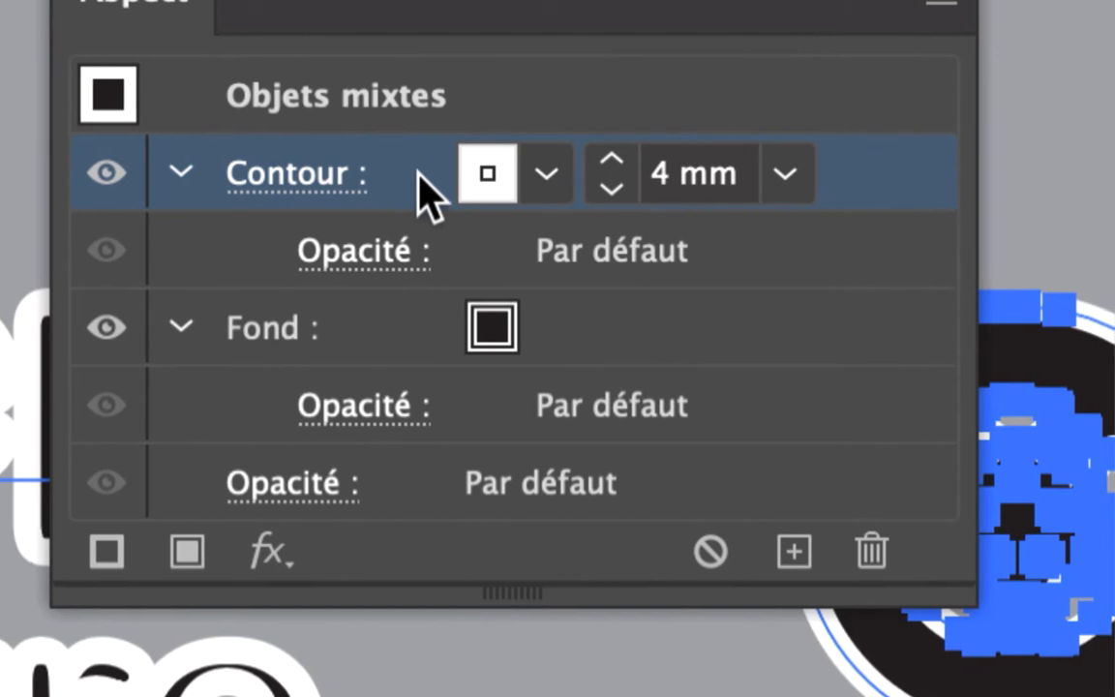
Step: Reorder the appearance attributes so the white stroke lies beneath the black fill, then clear the view of the artwork and deselect it
left_click_drag(292, 167, 289, 184)
left_click_drag(418, 180, 419, 419)
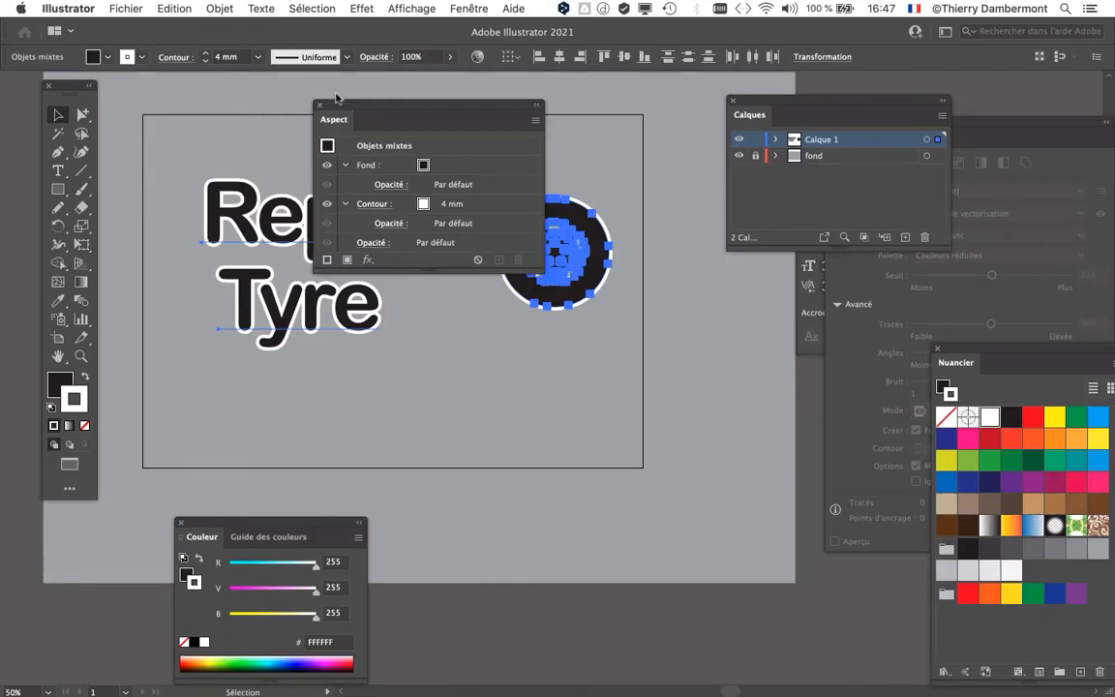
left_click_drag(336, 98, 698, 325)
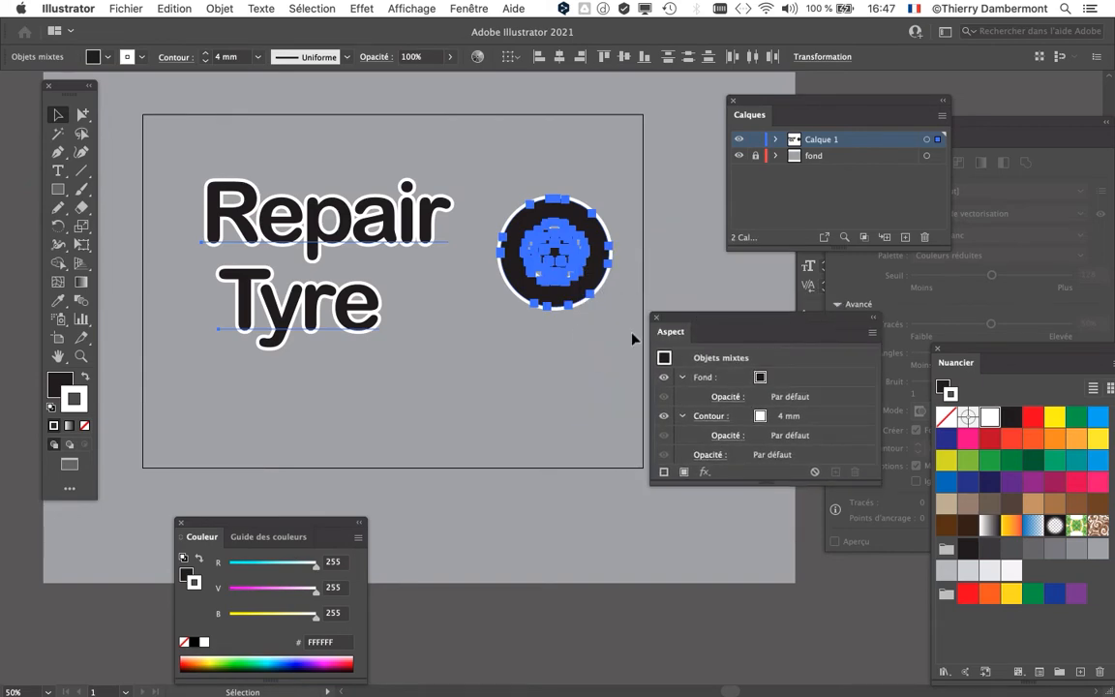
left_click(531, 372)
Step: Save the document under the new name "texte - texte et objet à contours blancs superposés - 03.ai", accepting the offered Illustrator options
left_click(126, 9)
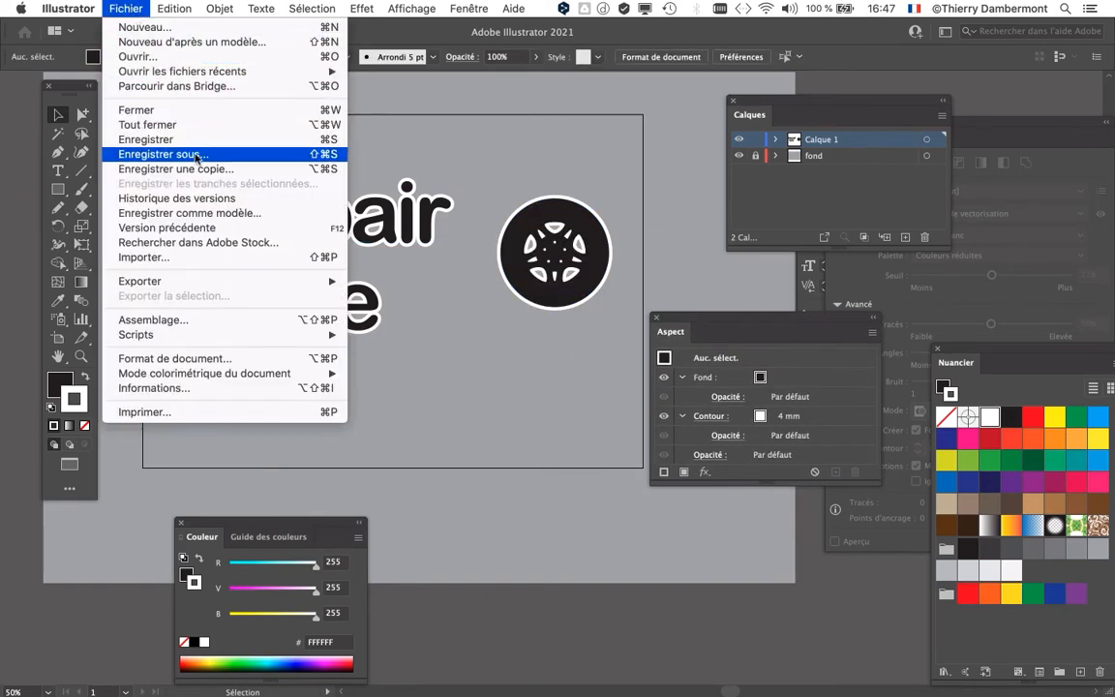
left_click(203, 161)
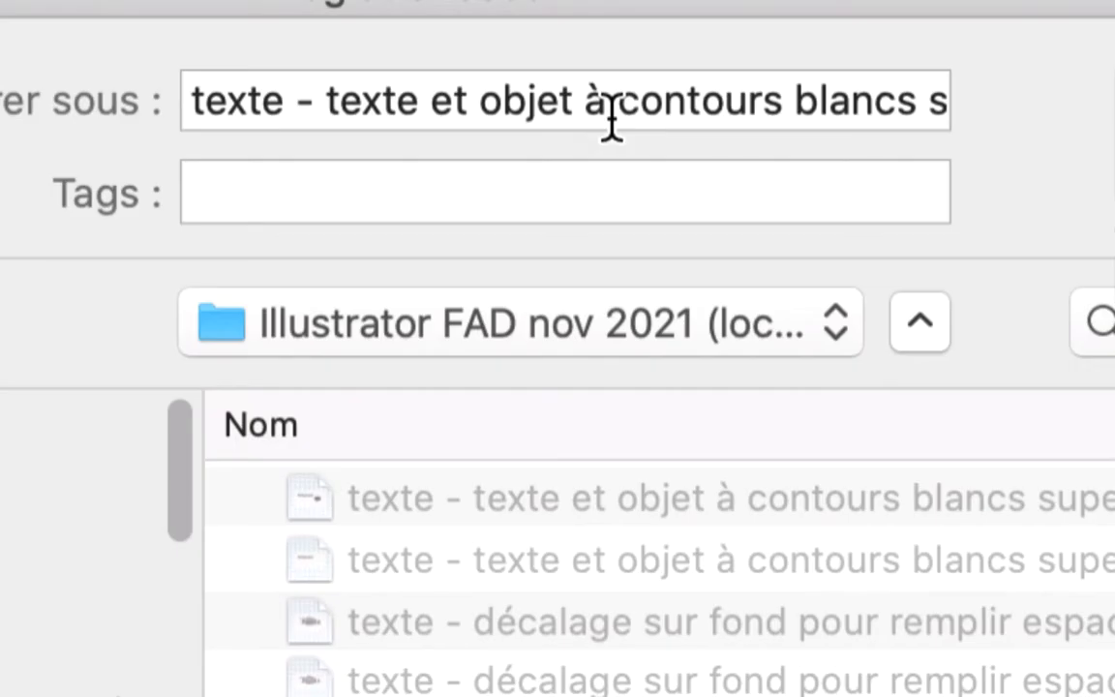
left_click(612, 117)
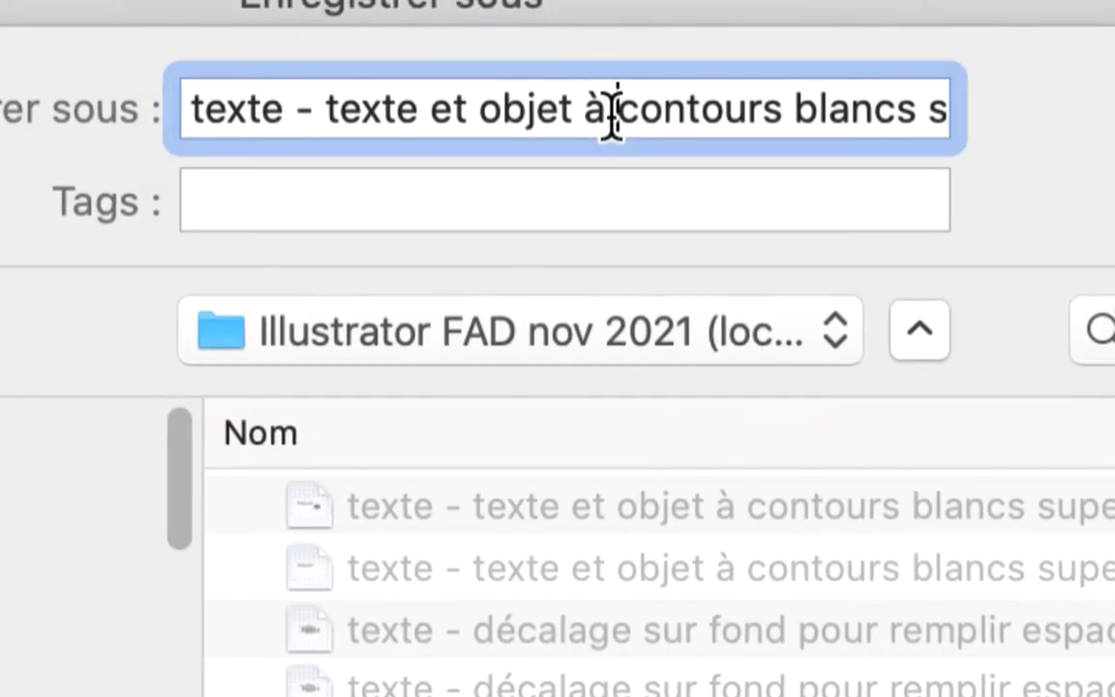
key("Down")
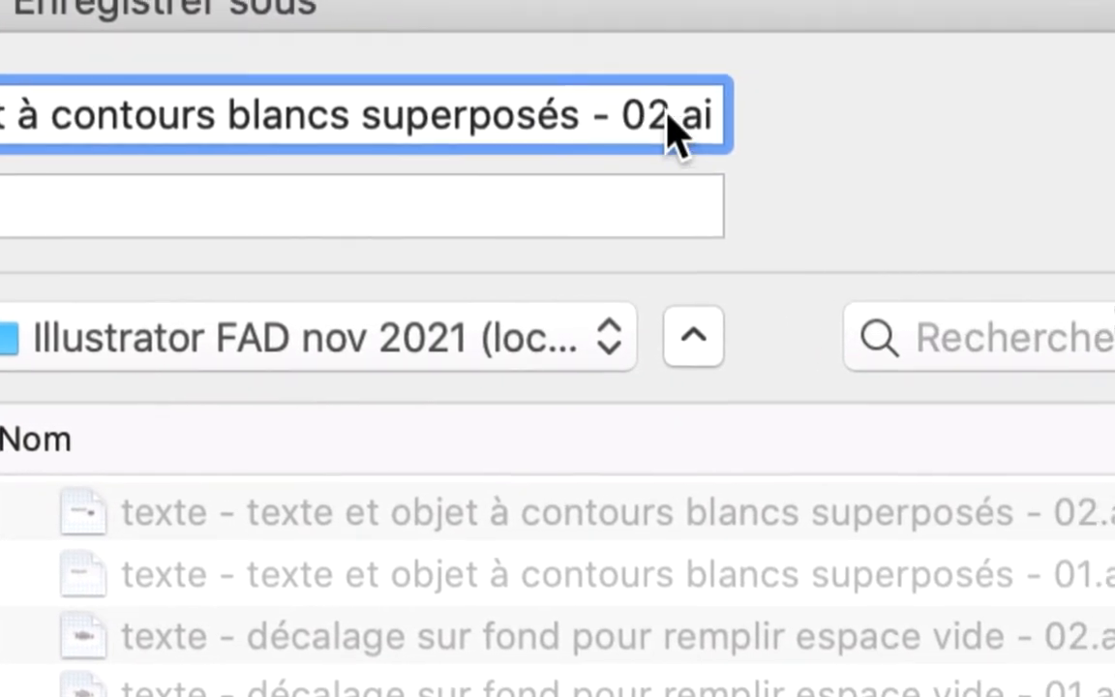
left_click_drag(690, 112, 712, 112)
type("3")
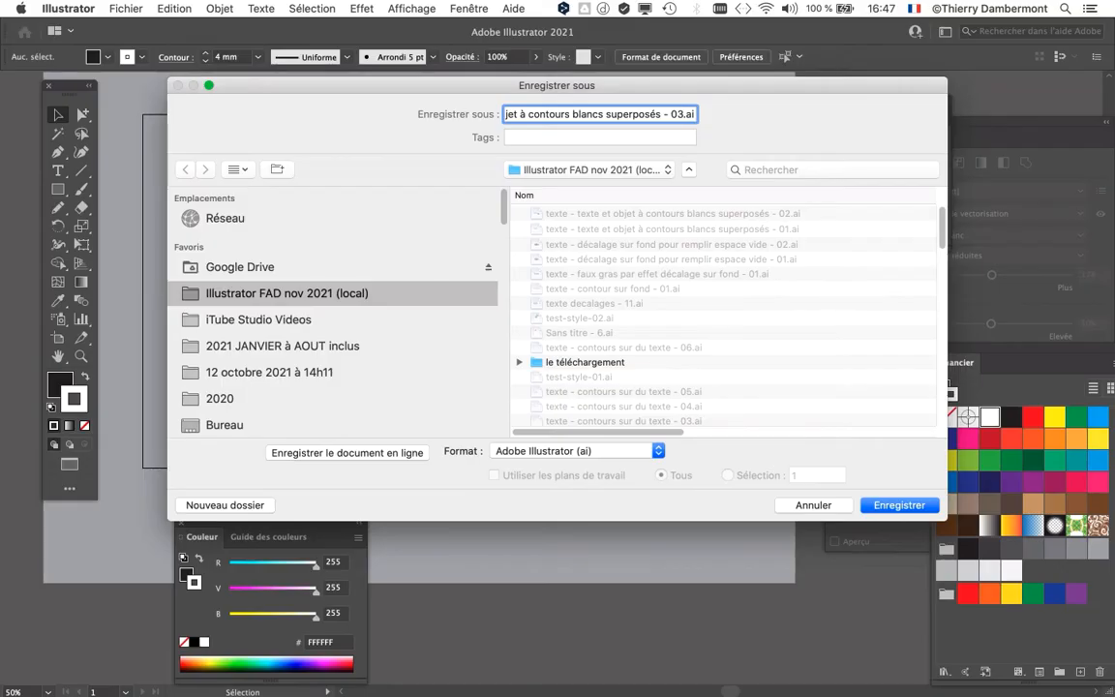
key("Return")
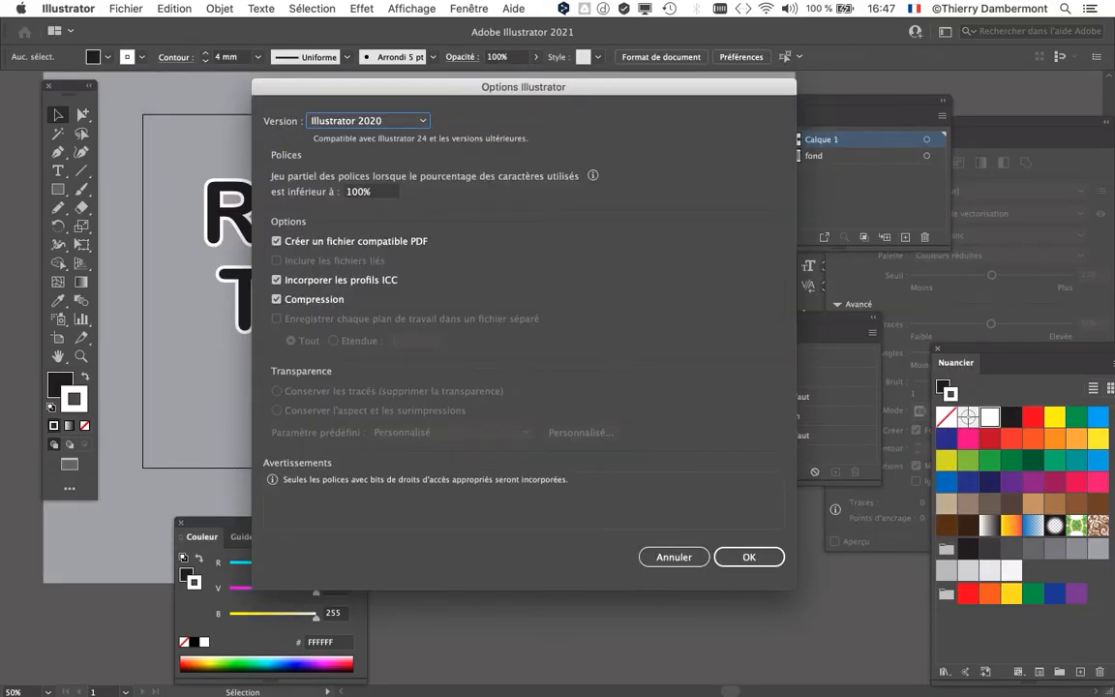
key("Return")
Step: Move "Tyre" up and to the right so it overlaps the lower part of "Repair"
left_click_drag(763, 317, 726, 168)
left_click_drag(726, 334, 726, 398)
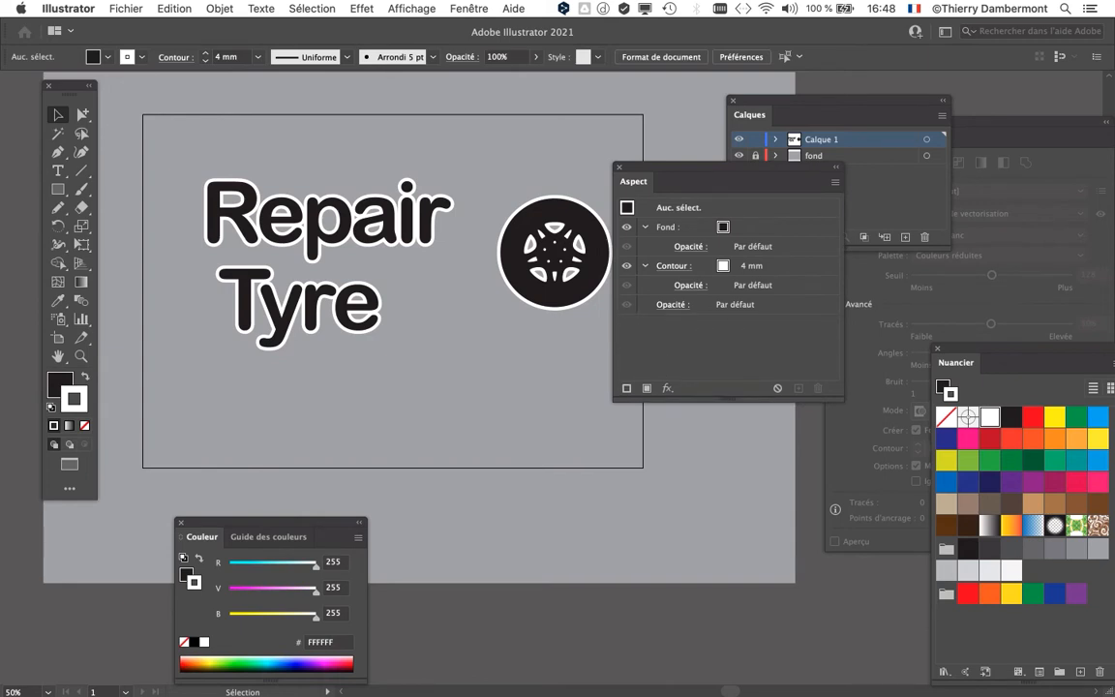
left_click_drag(726, 181, 754, 301)
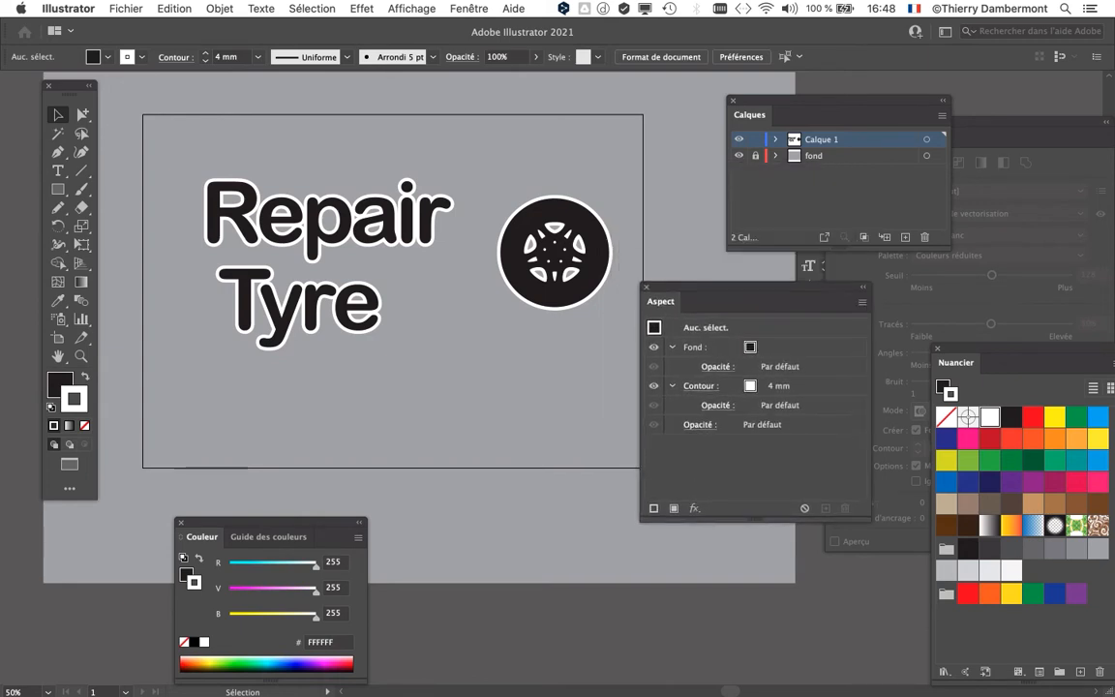
left_click_drag(311, 305, 364, 259)
key("super+equal")
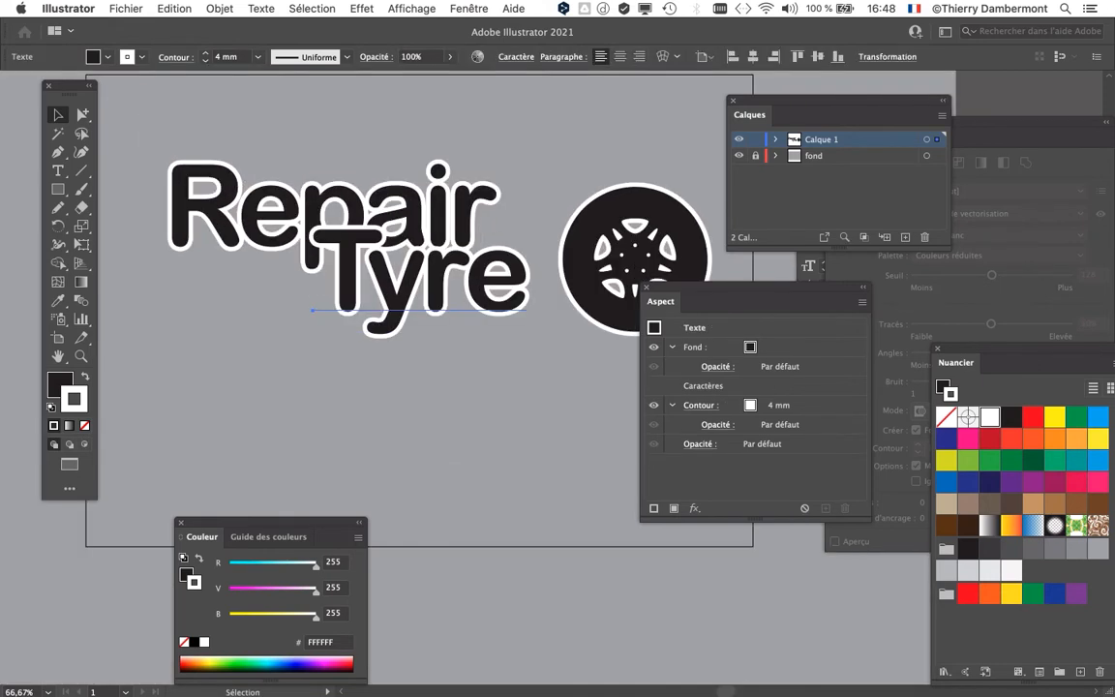
Step: Move the Calques and Aspect panels clear of the lettering and shift "Tyre" slightly down and to the right
left_click_drag(833, 100, 963, 99)
left_click_drag(504, 388, 614, 394)
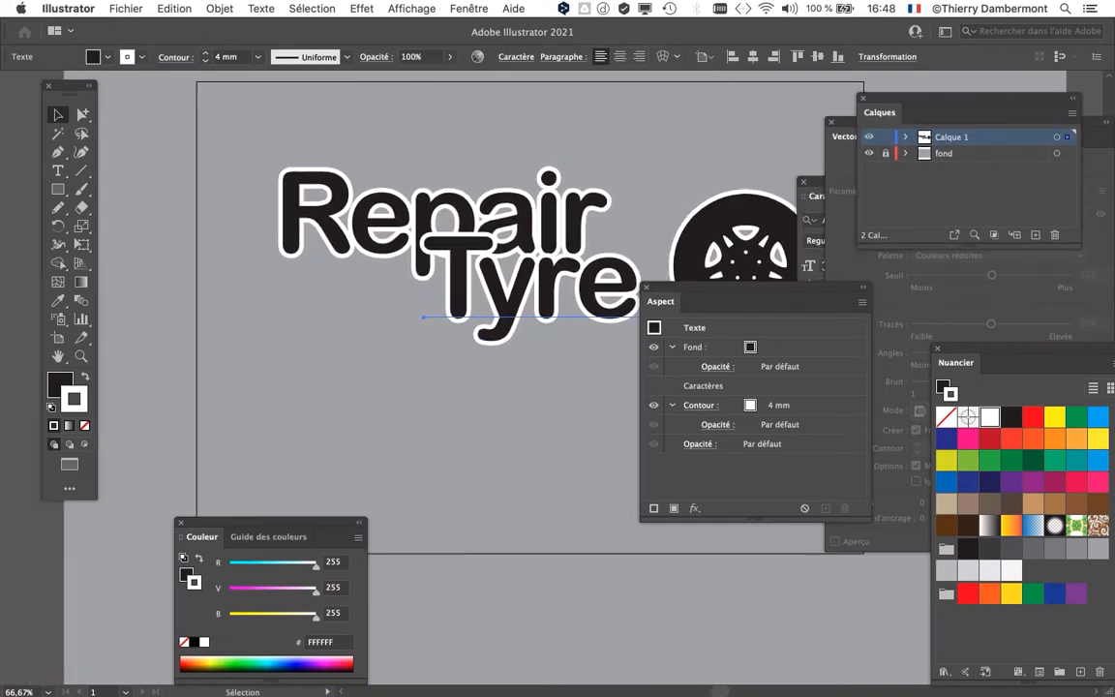
left_click_drag(697, 301, 728, 398)
key("super+equal")
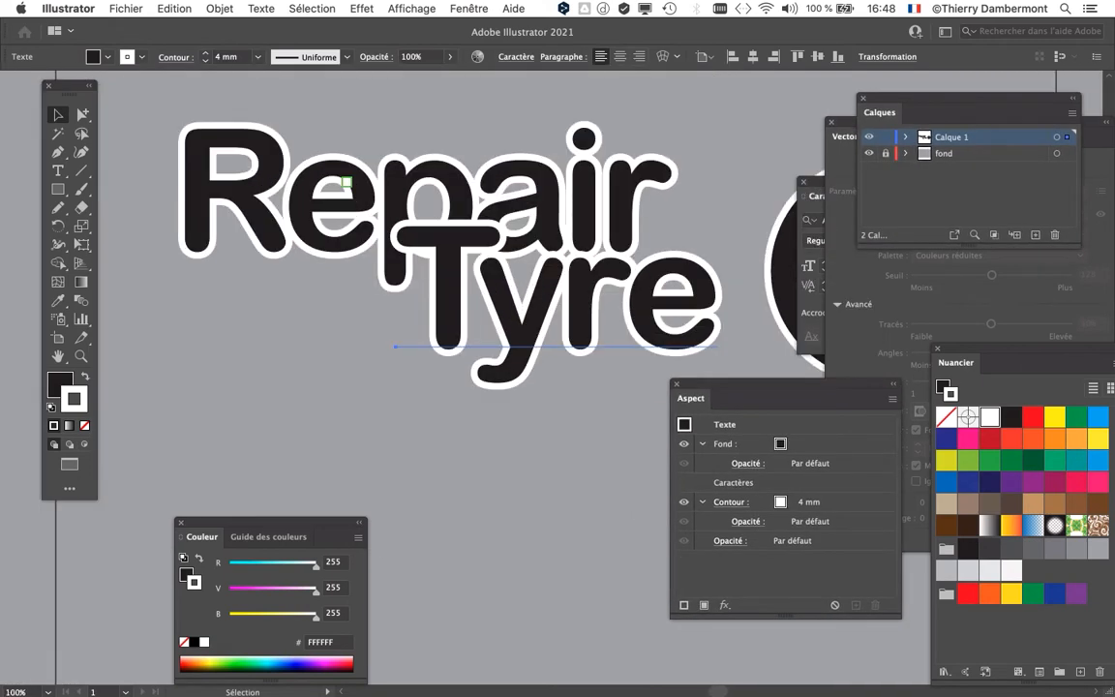
left_click_drag(346, 182, 310, 194)
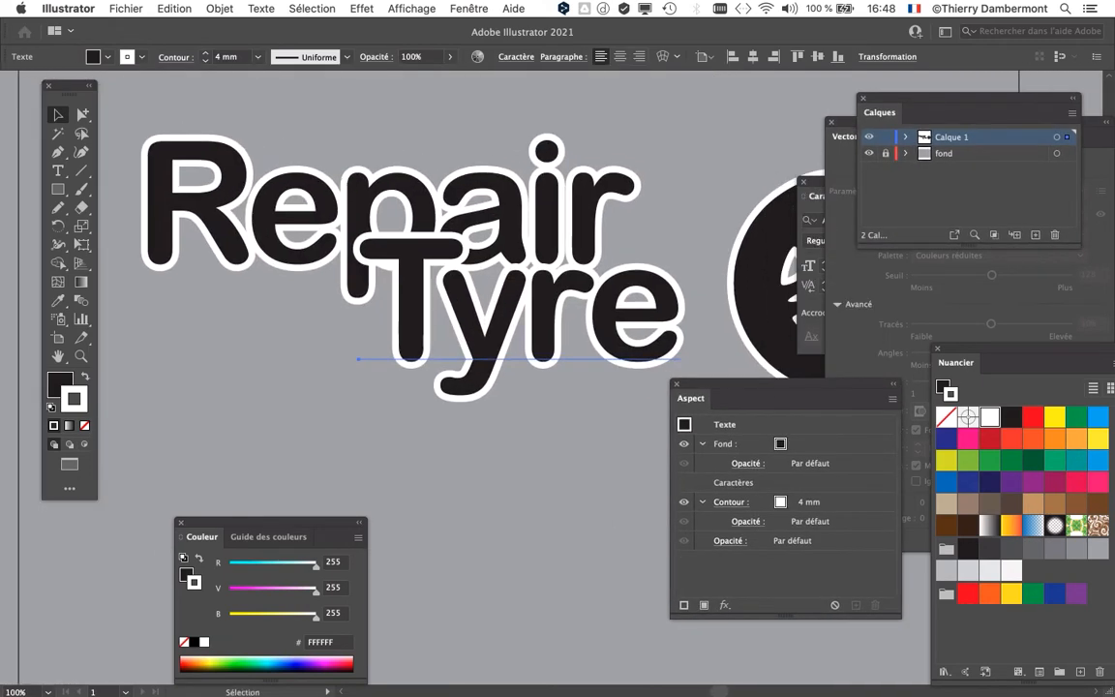
left_click_drag(411, 295, 415, 299)
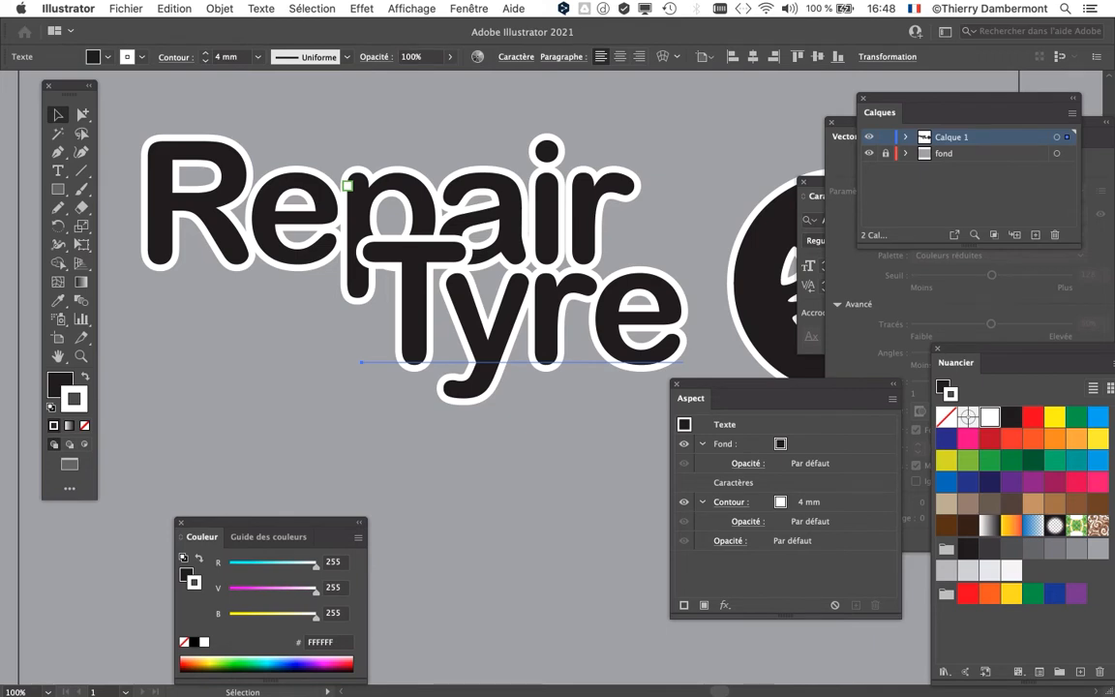
Step: Deselect everything and hide the "fond" layer to view the design on white
key("super+shift+a")
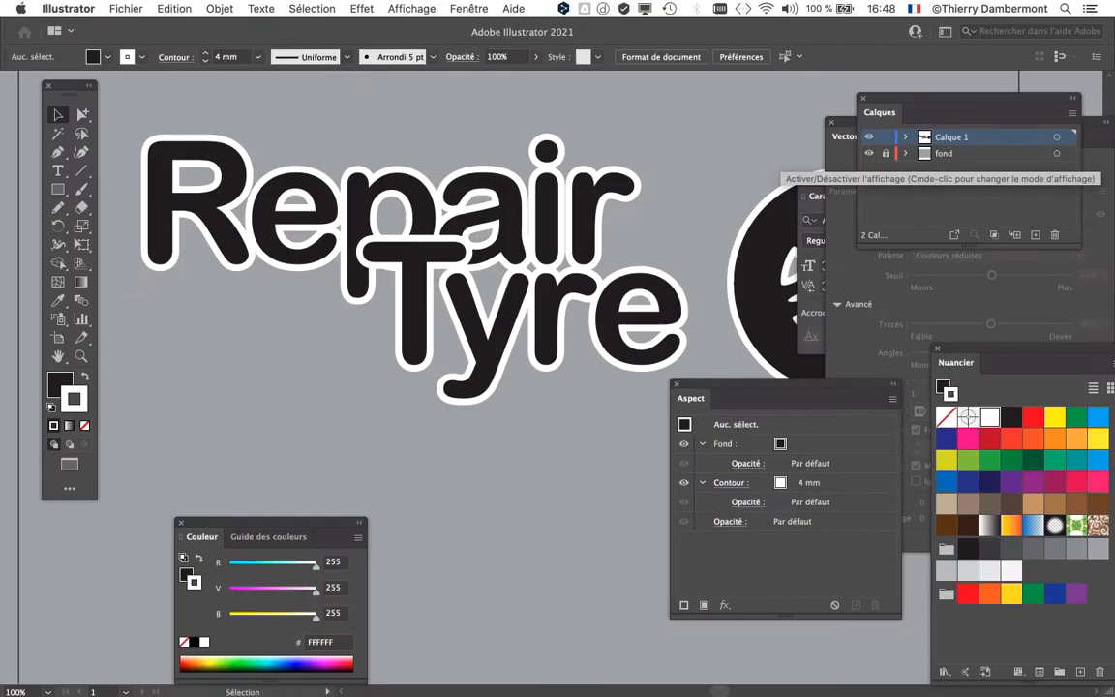
left_click(869, 153)
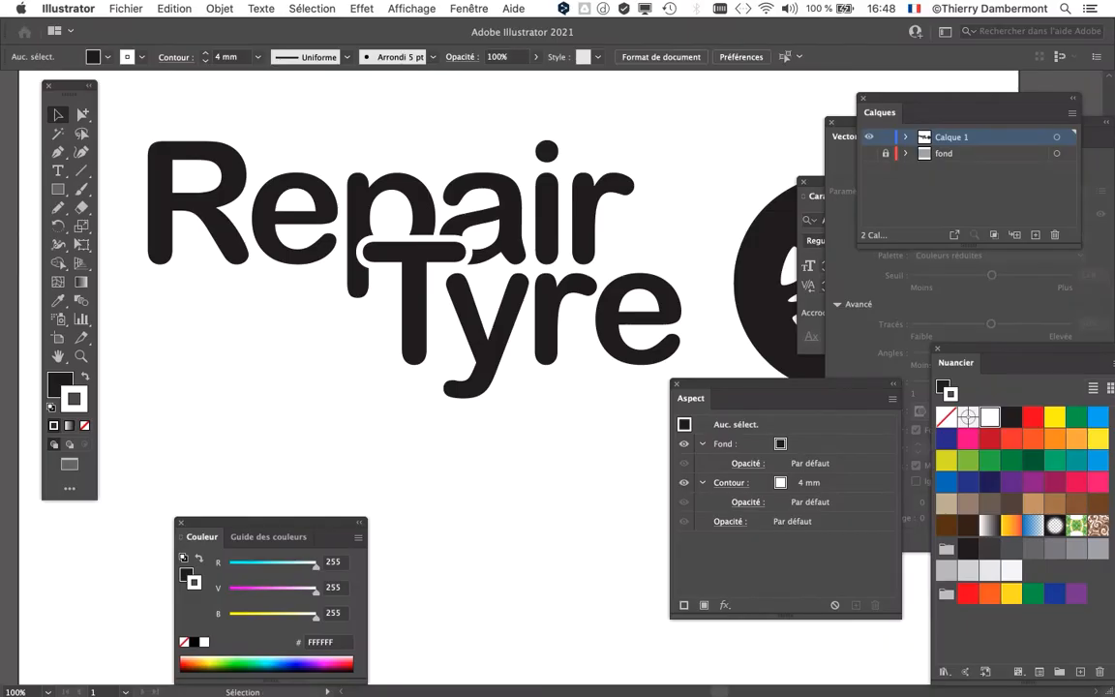
key("super+minus")
left_click_drag(401, 264, 352, 199)
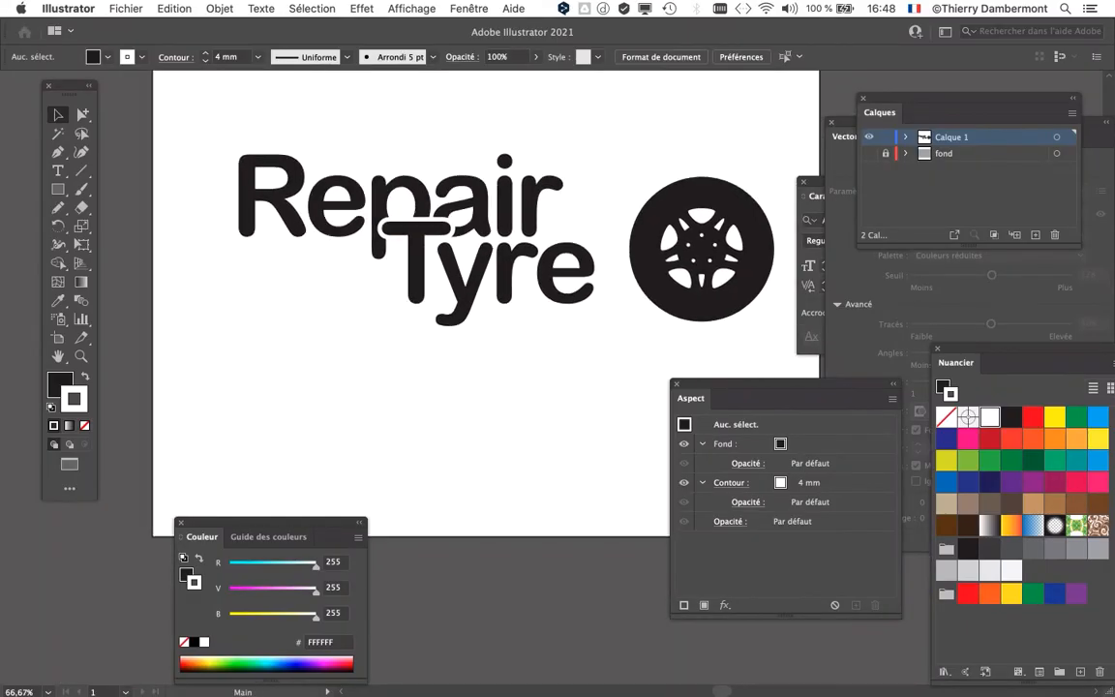
Step: Move the wheel over the "ep" of "Repair" and send it behind both words
left_click(668, 248)
left_click_drag(668, 248, 328, 197)
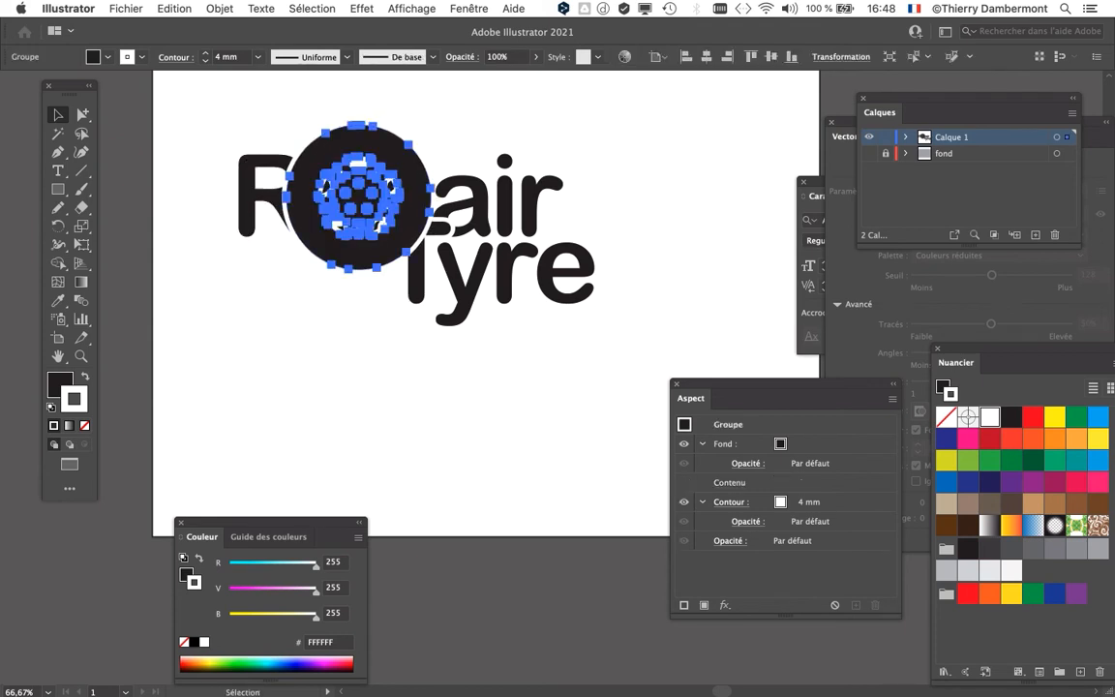
left_click(220, 8)
mouse_move(291, 41)
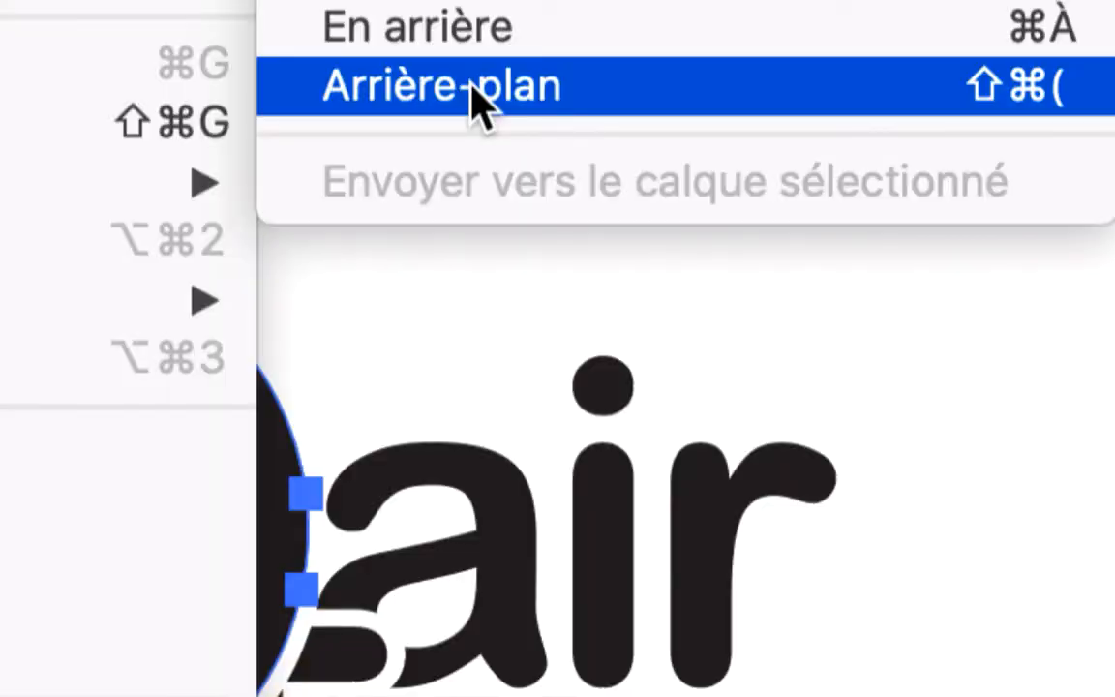
left_click(472, 87)
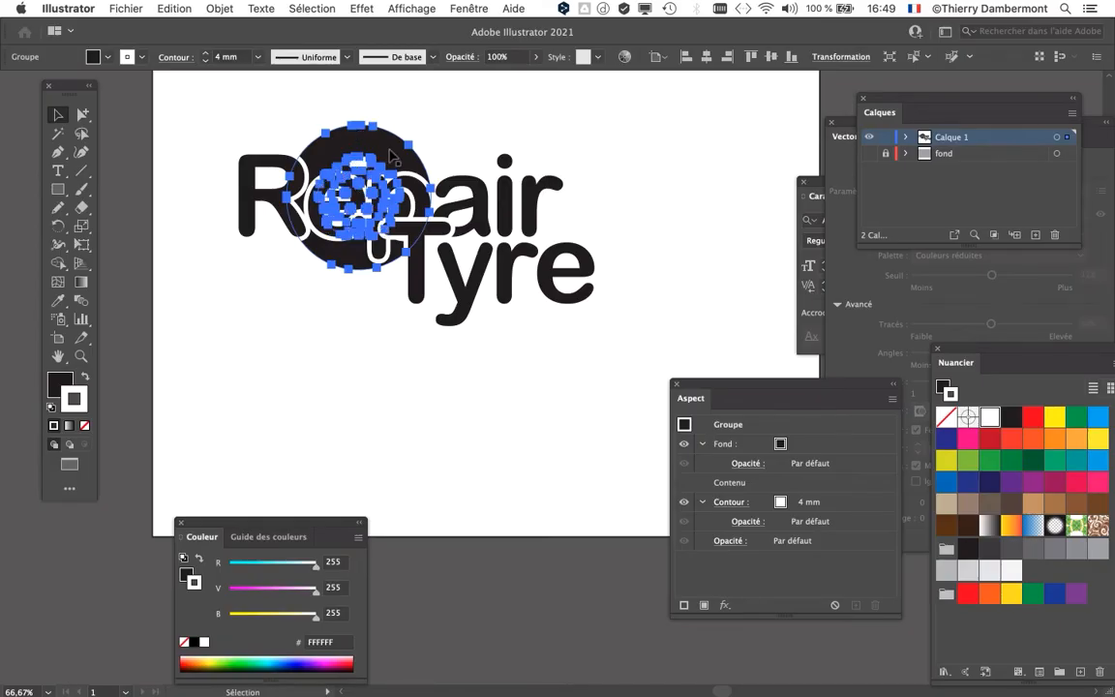
Step: Expand "Calque 1" in the layer list and lock the "Tyre" and "Repair" objects
left_click_drag(391, 150, 620, 167)
key("super+z")
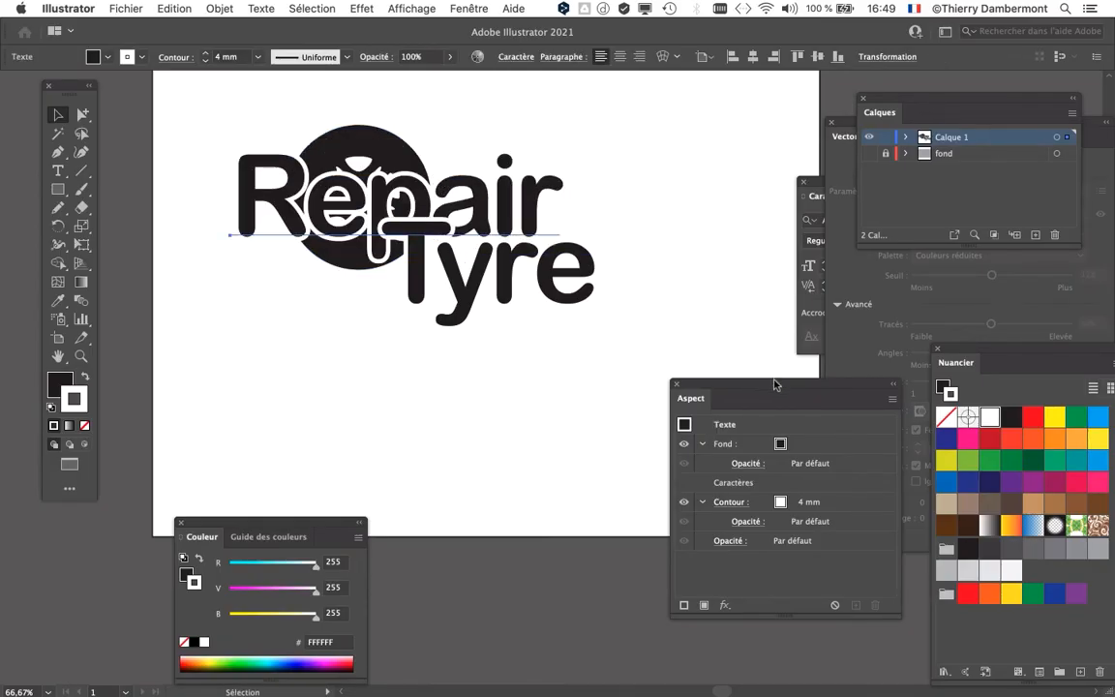
left_click_drag(897, 101, 659, 115)
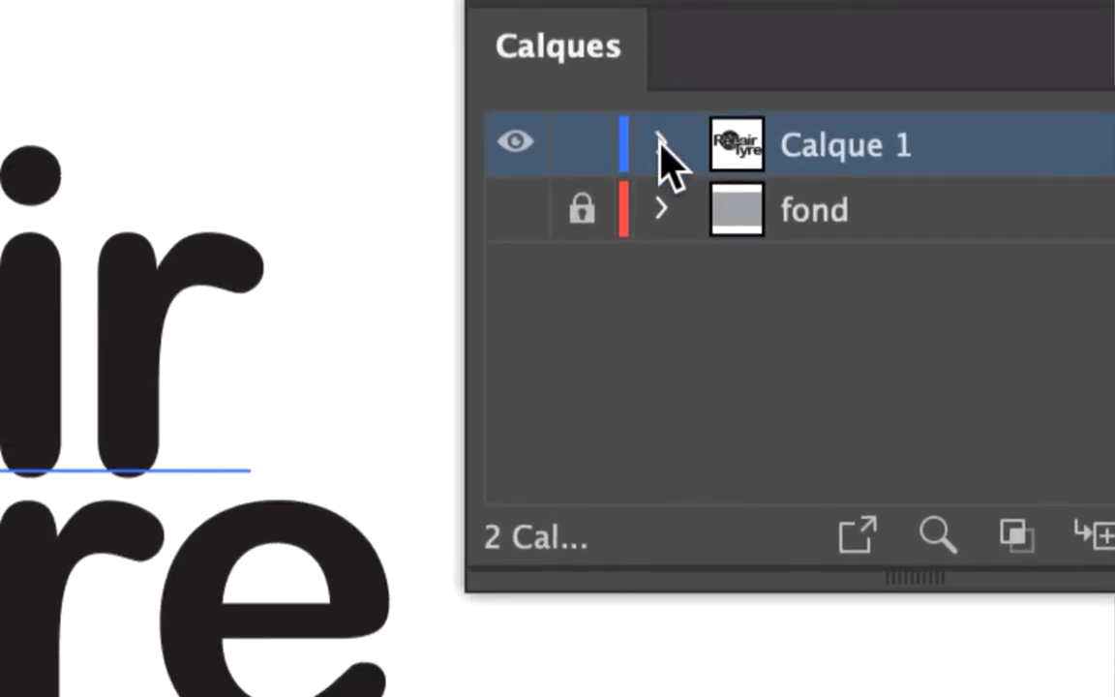
left_click(667, 205)
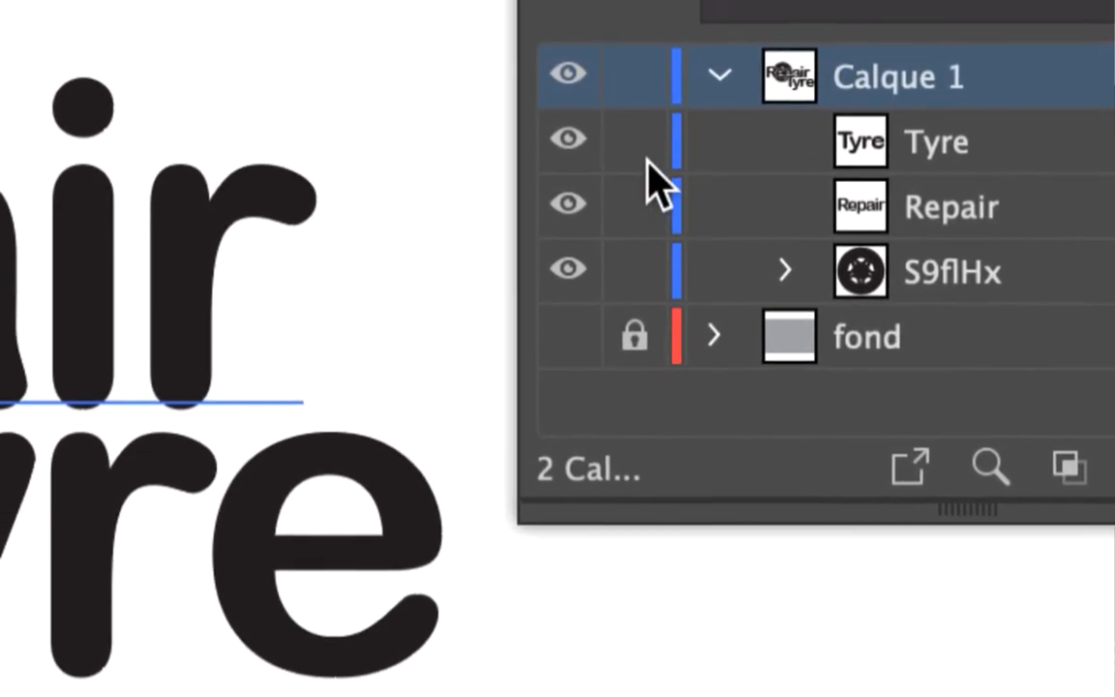
left_click(638, 157)
left_click(639, 202)
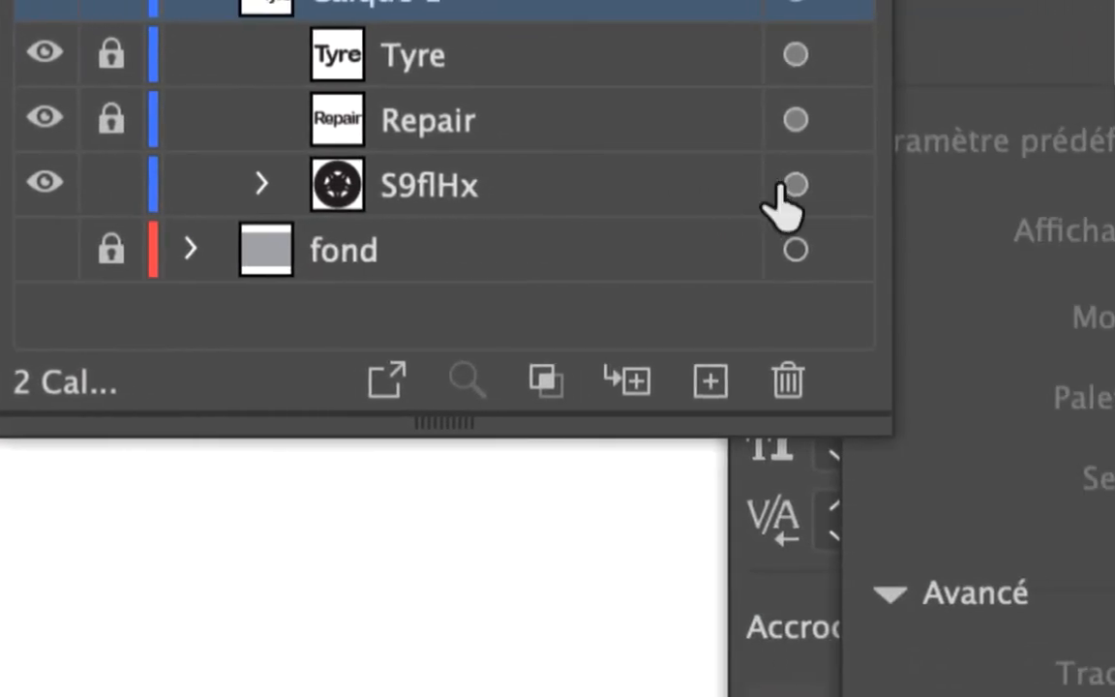
Step: Target the wheel object S9flHx, inspect its nested group, and move the widened Calques panel clear of the artwork
left_click(792, 182)
left_click(587, 182)
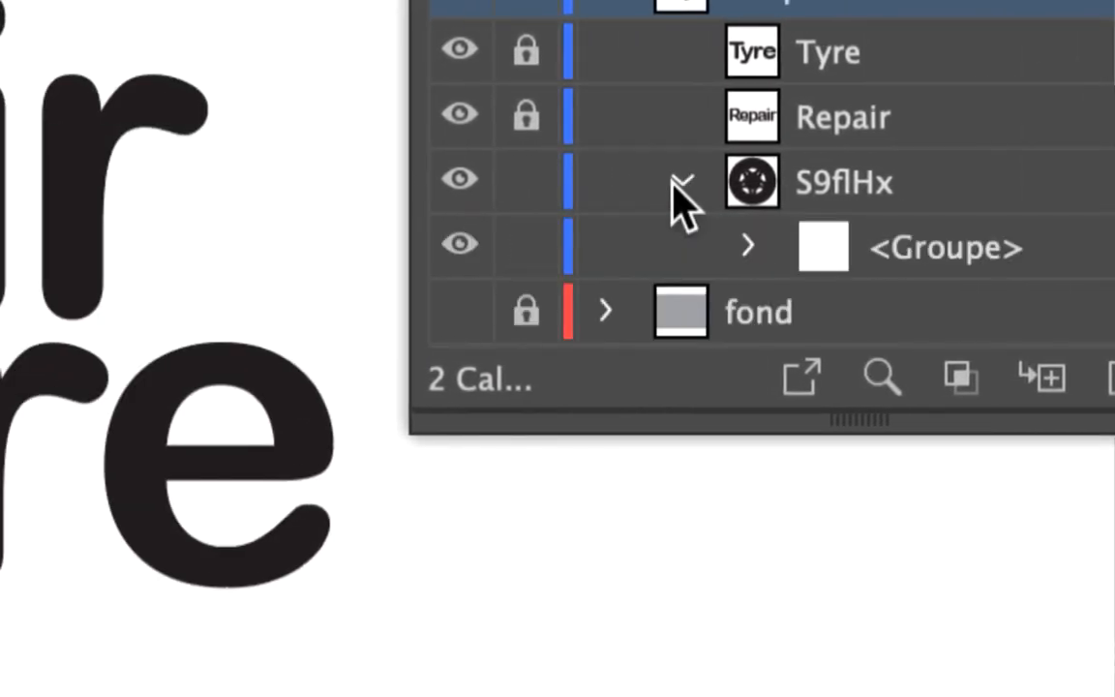
left_click(685, 190)
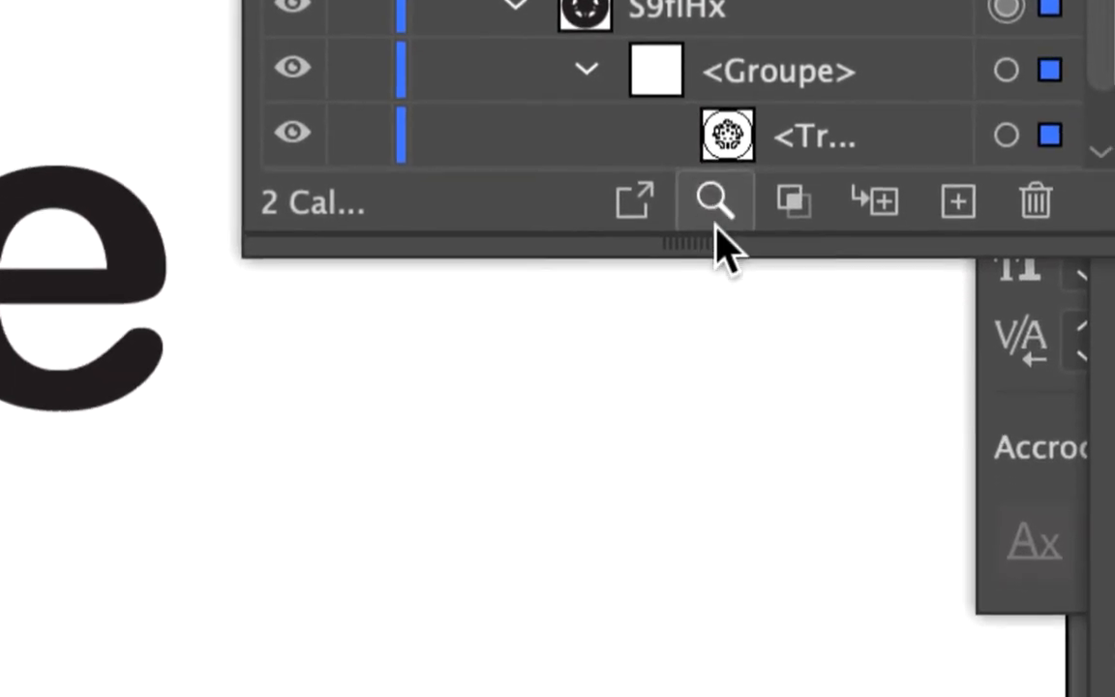
left_click_drag(716, 236, 728, 263)
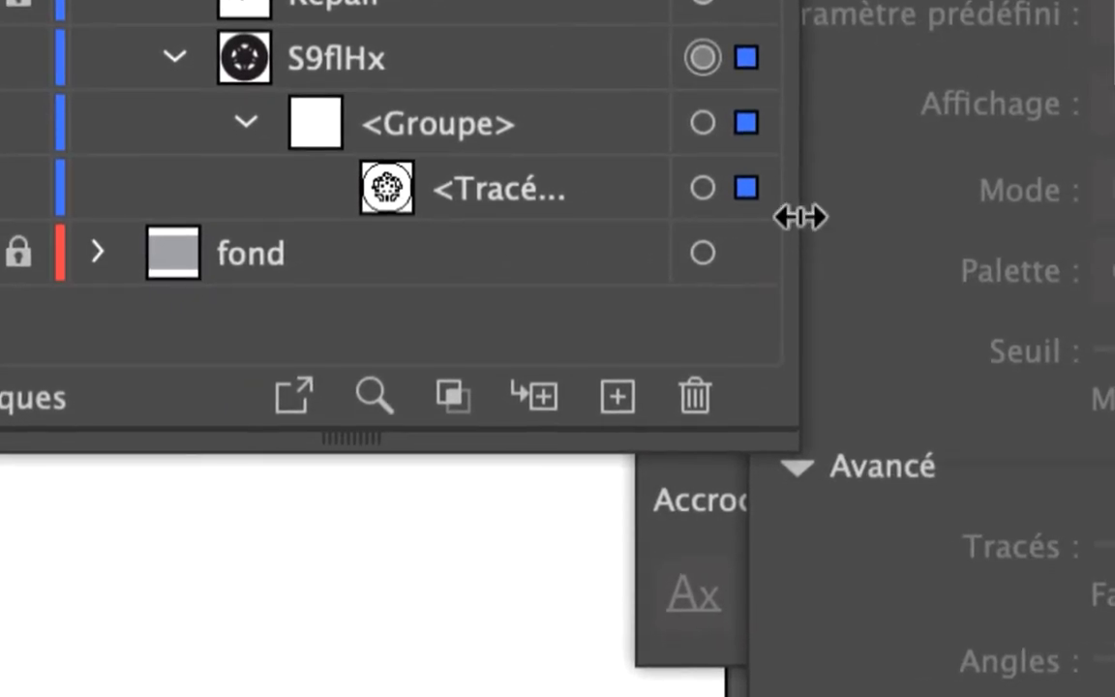
left_click_drag(799, 217, 881, 217)
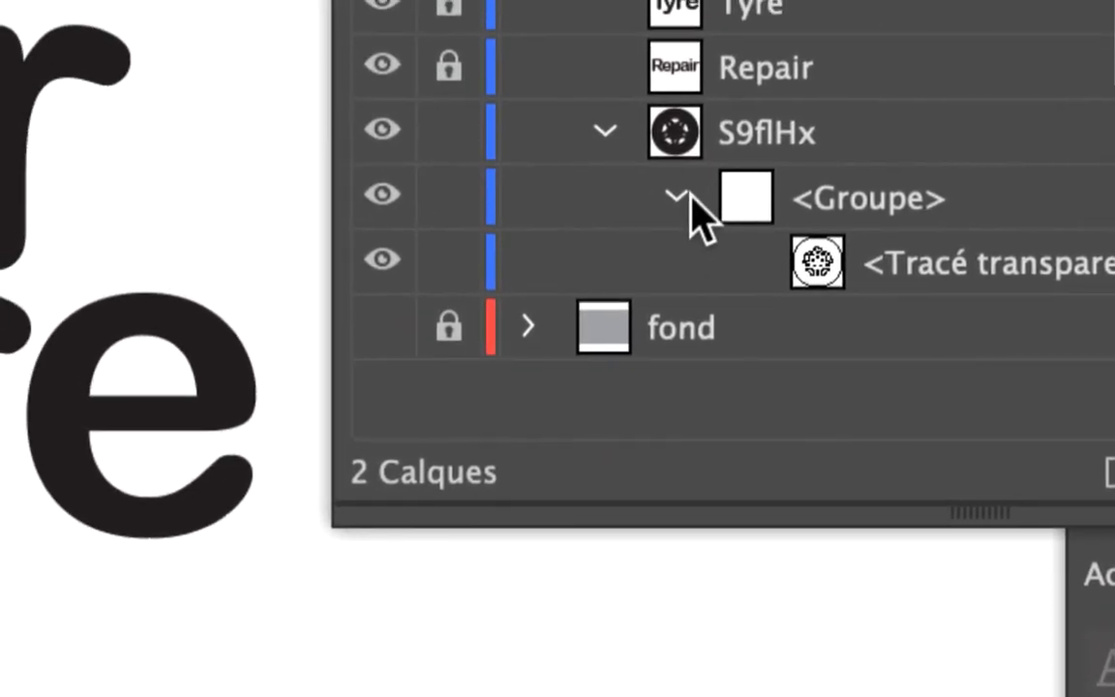
left_click(683, 196)
left_click(673, 184)
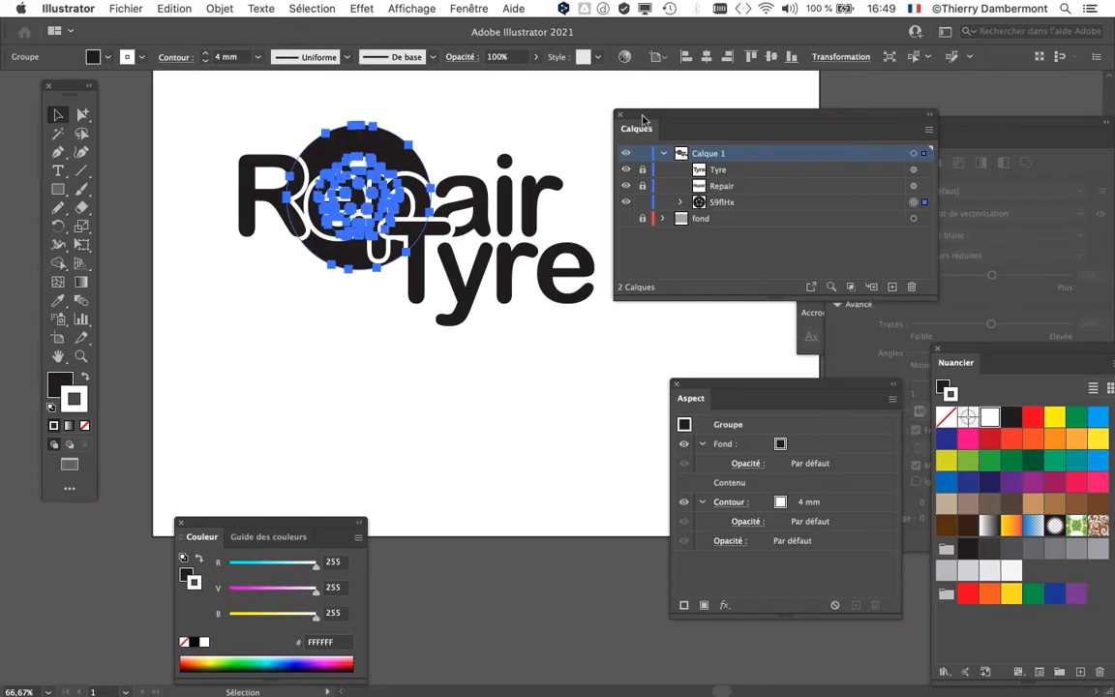
left_click_drag(644, 118, 820, 126)
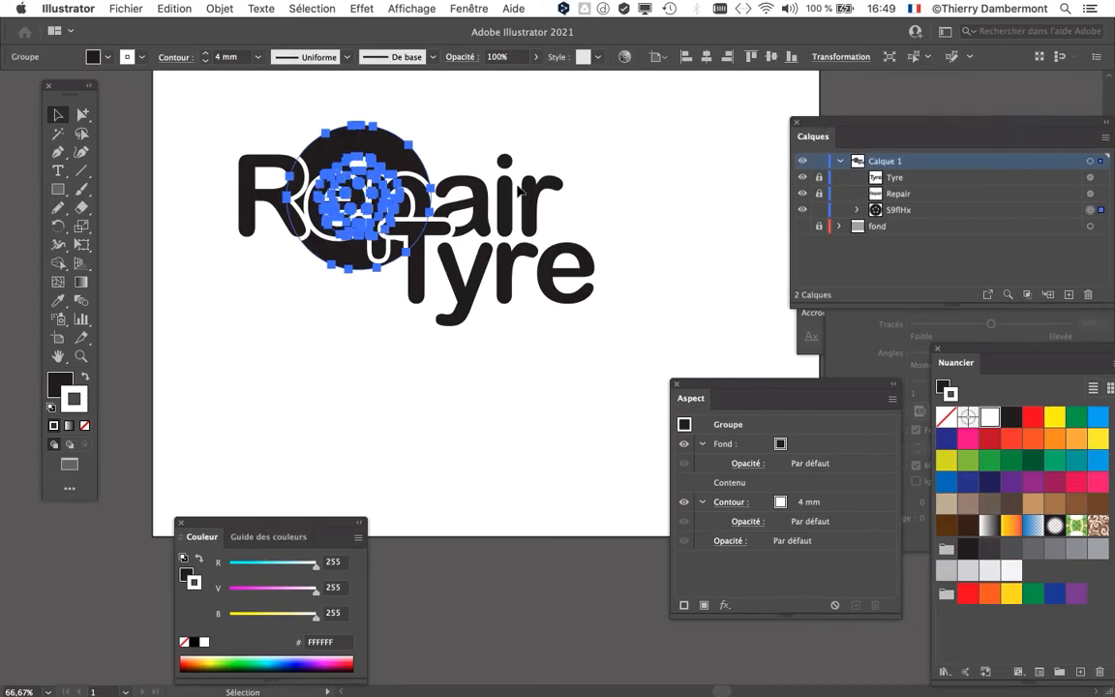
Step: Enlarge the wheel to nearly twice its size behind the right ends of "Repair" and "Tyre", and move the panels clear of it
left_click_drag(412, 172, 621, 244)
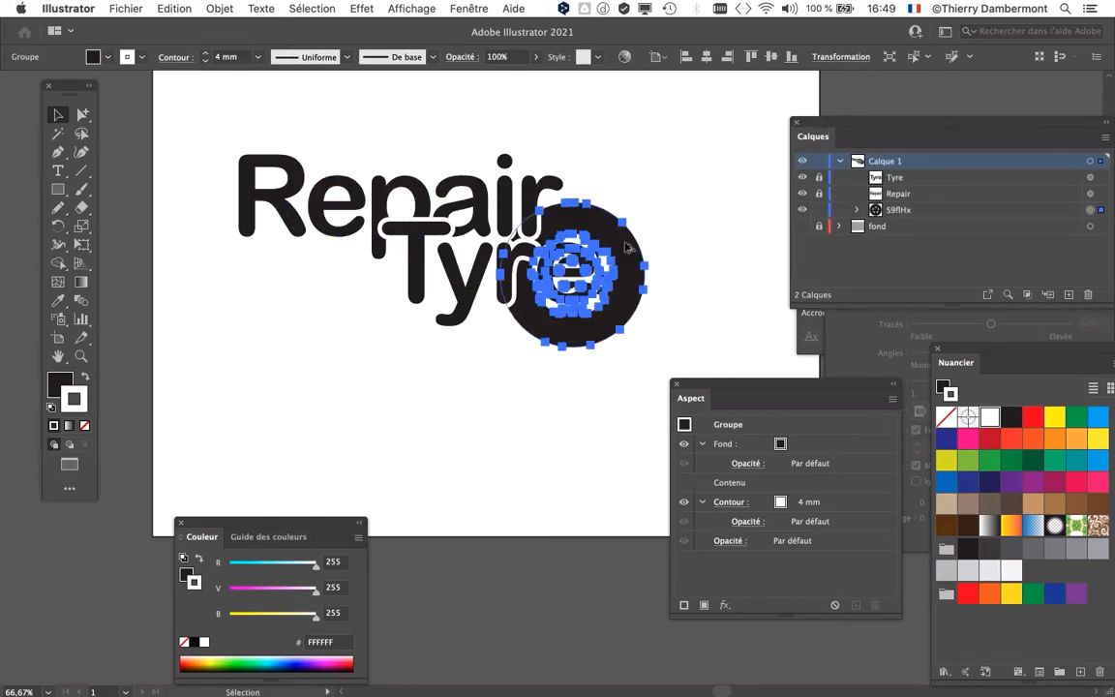
scroll(664, 240, "up", 2)
scroll(636, 252, "down", 1)
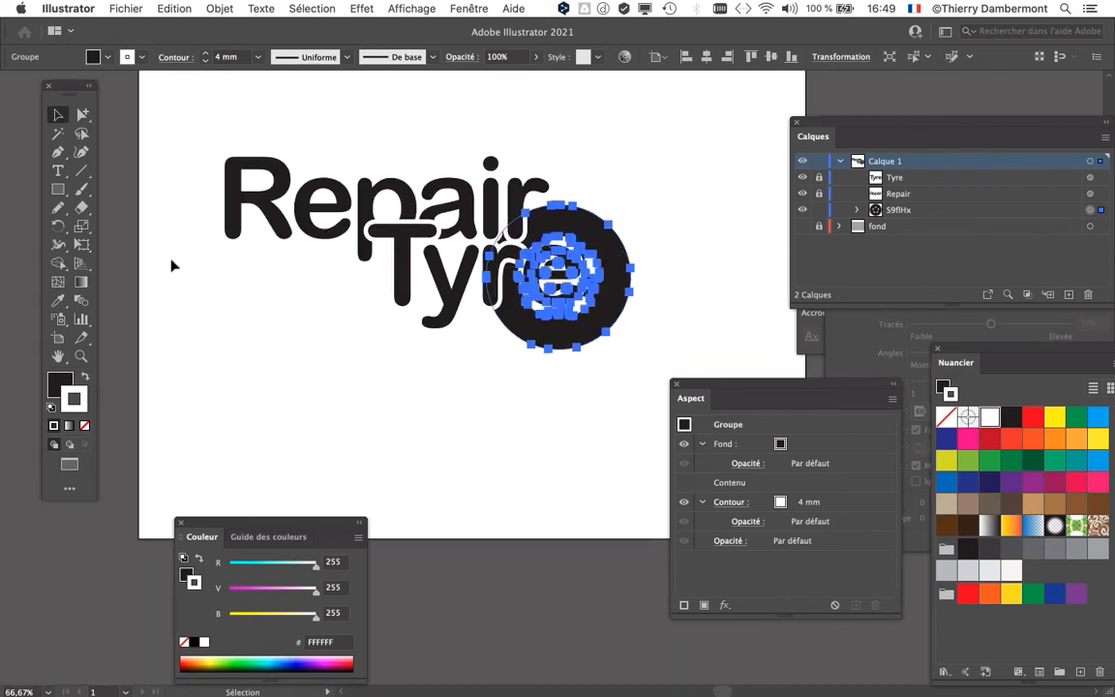
left_click(82, 244)
left_click_drag(487, 206, 366, 85)
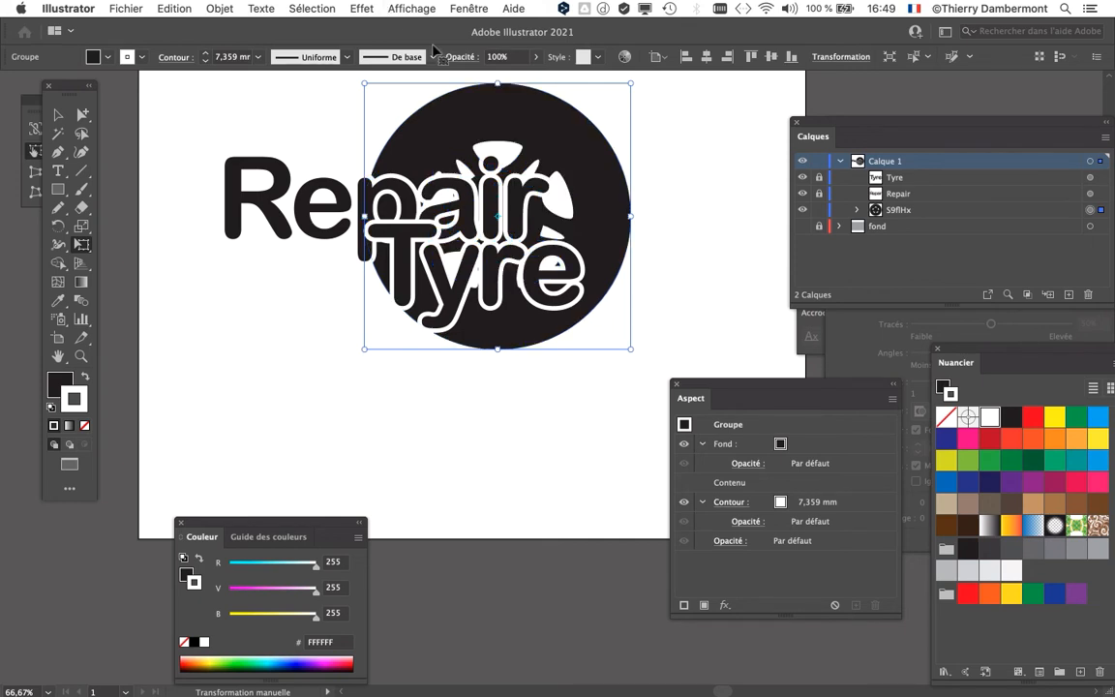
left_click_drag(518, 130, 664, 158)
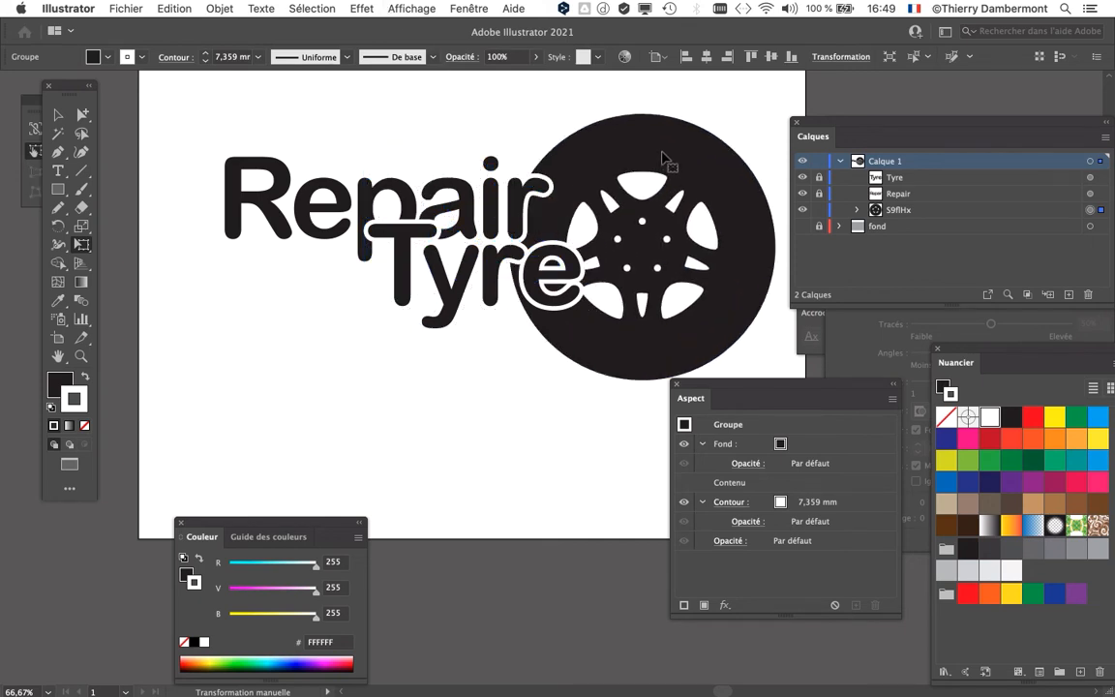
scroll(678, 165, "right", 2)
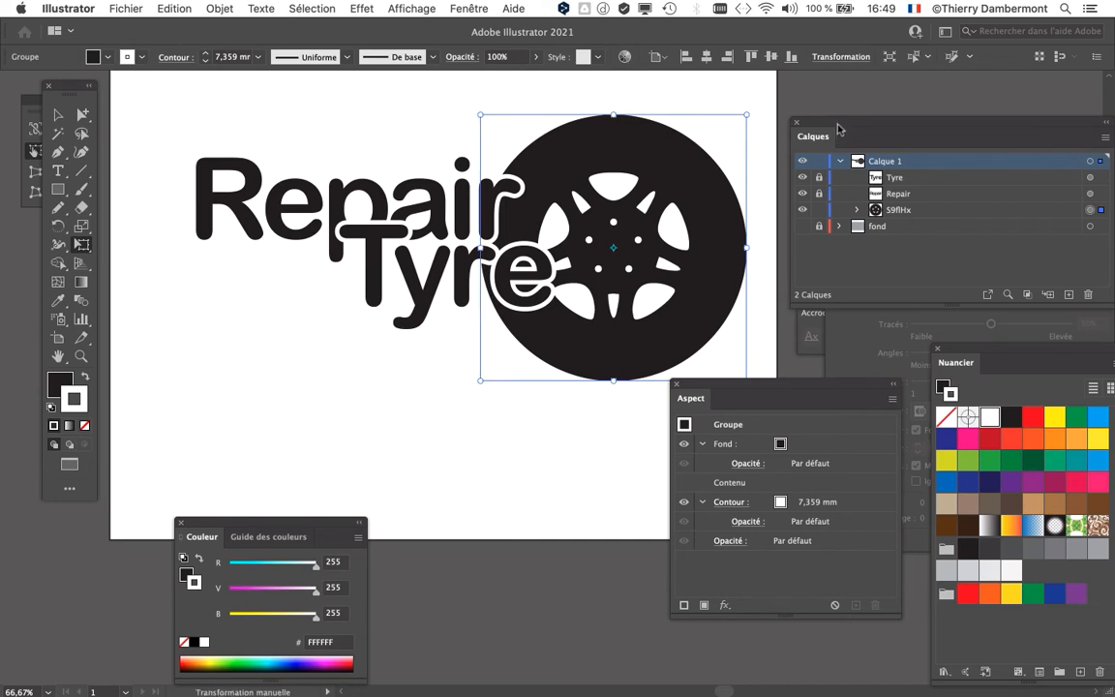
left_click_drag(841, 129, 813, 107)
left_click_drag(717, 393, 747, 460)
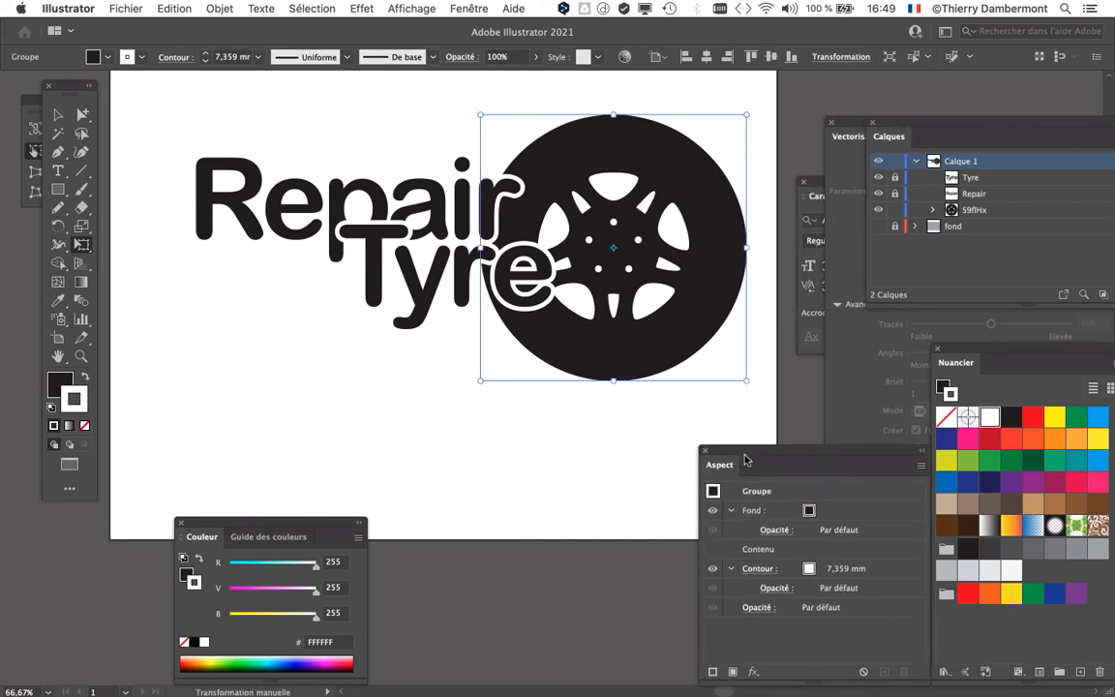
Step: Hide the selection edges and deselect the wheel
left_click(557, 253)
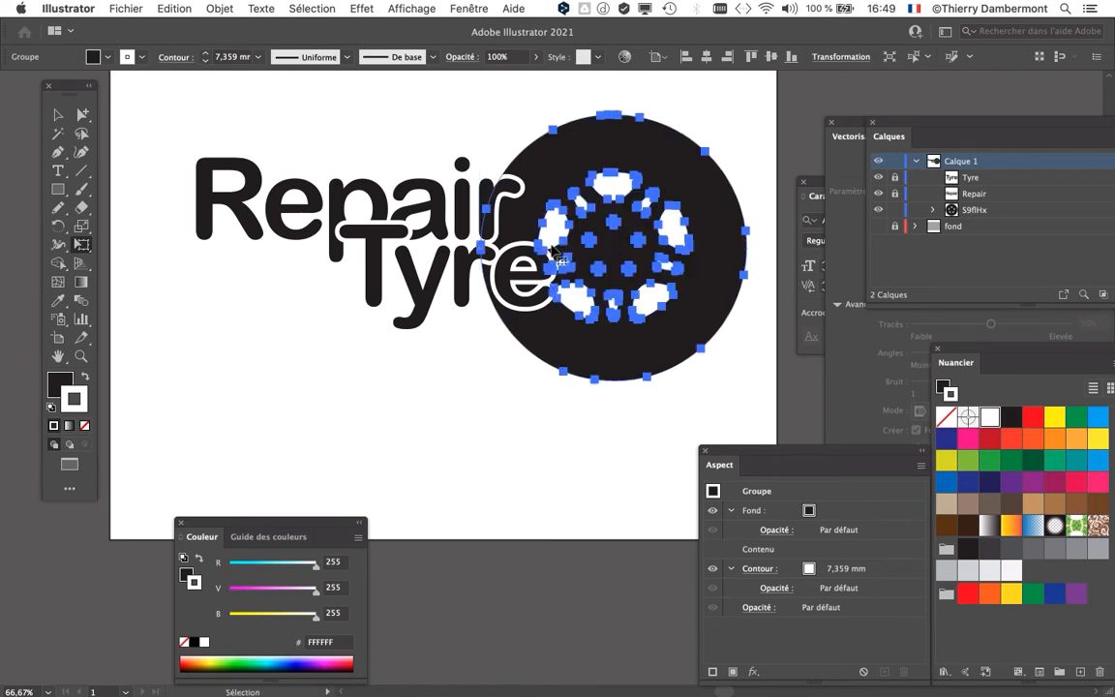
key("super+h")
left_click(393, 7)
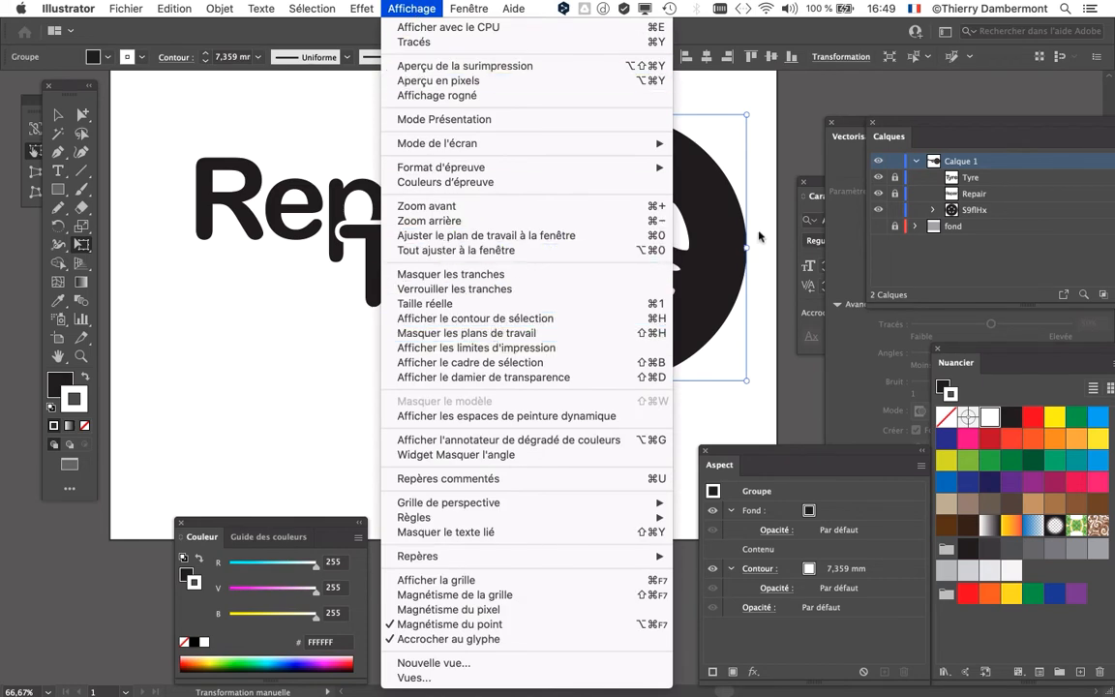
left_click(785, 98)
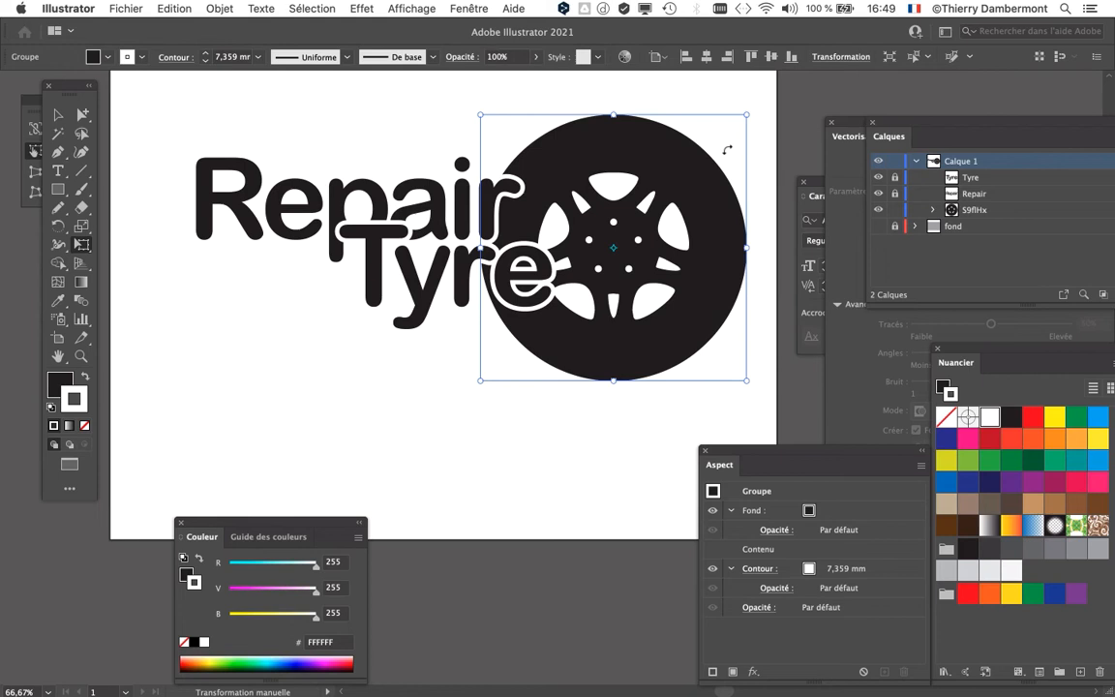
left_click(58, 114)
left_click(275, 436)
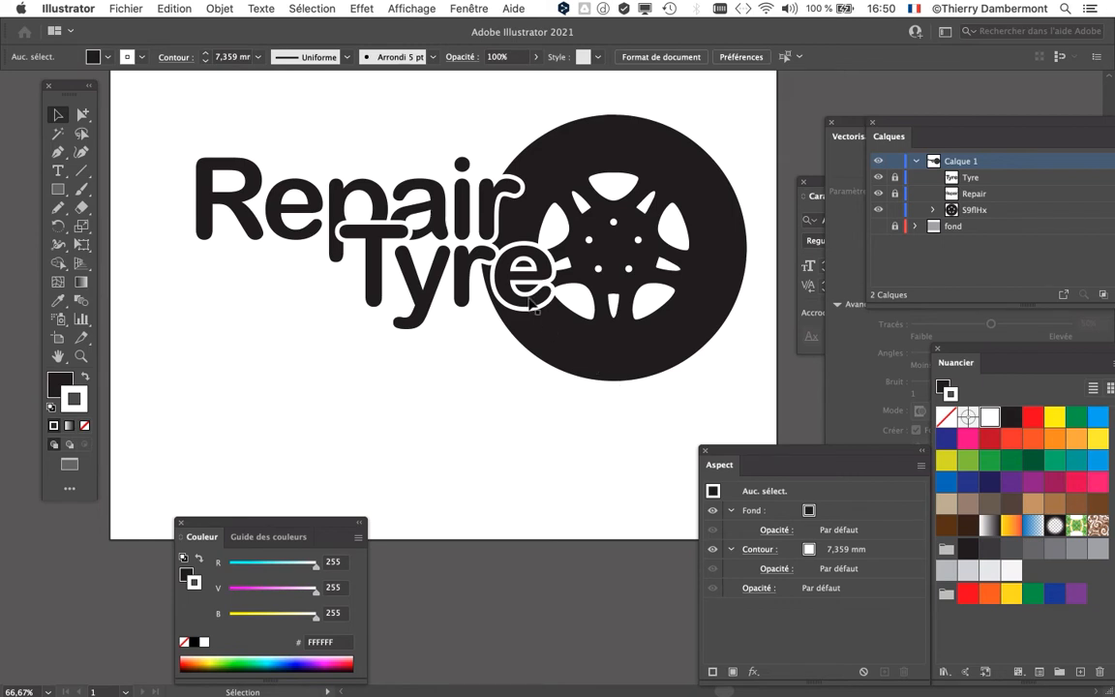
scroll(529, 302, "up", 1)
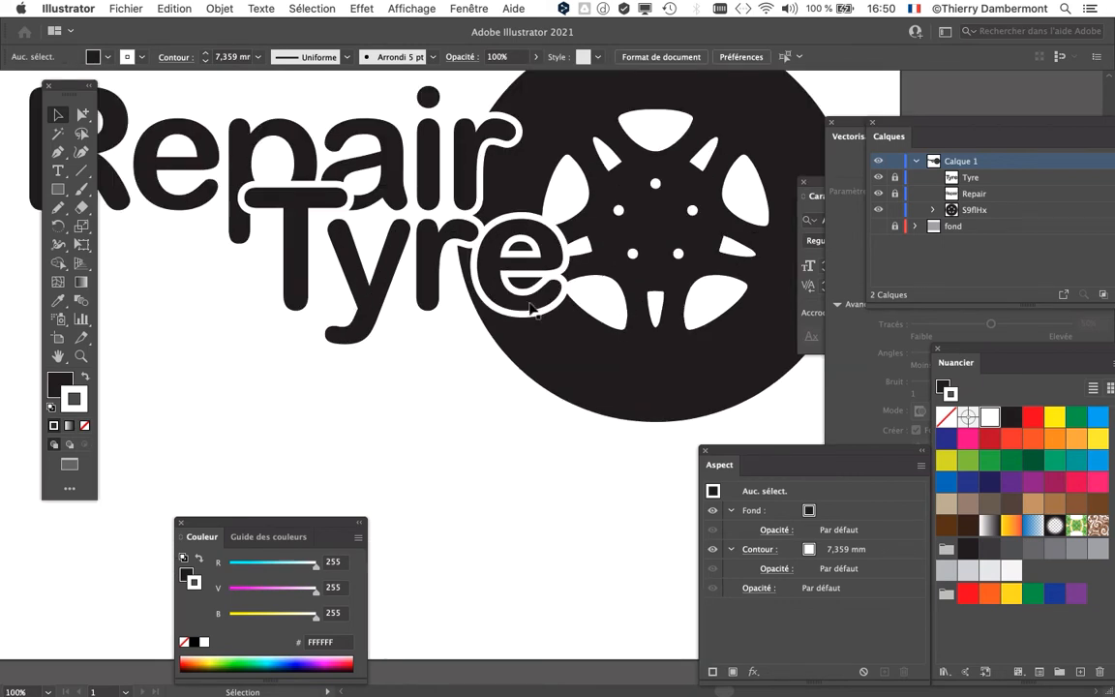
scroll(530, 306, "down", 2)
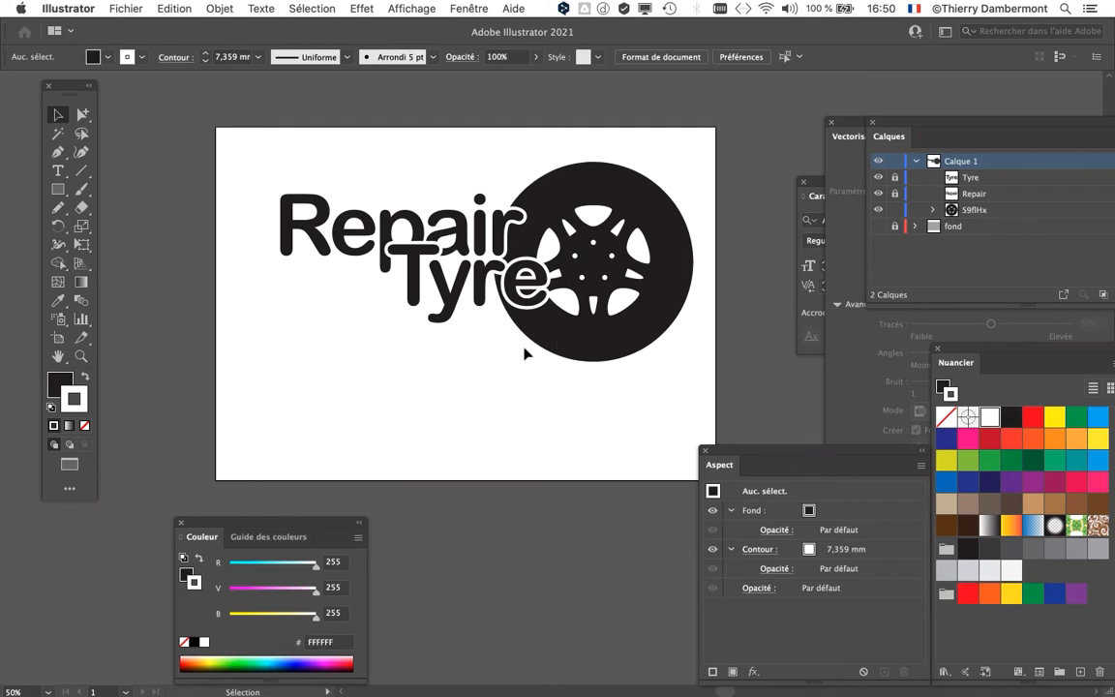
left_click_drag(498, 363, 418, 349)
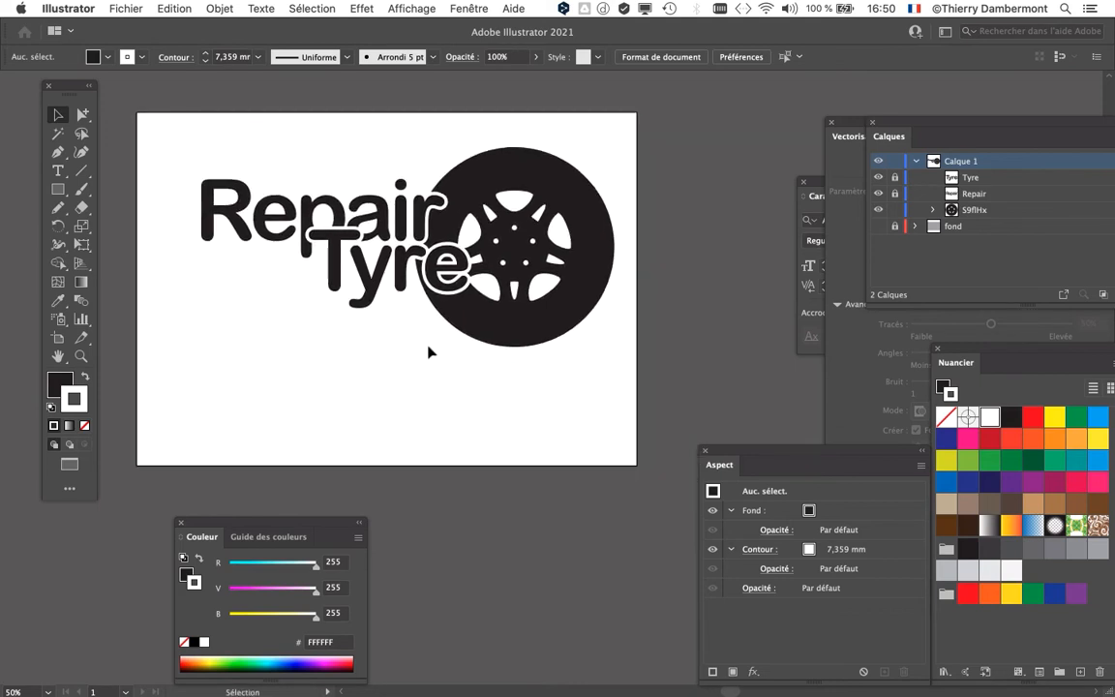
scroll(448, 271, "up", 2)
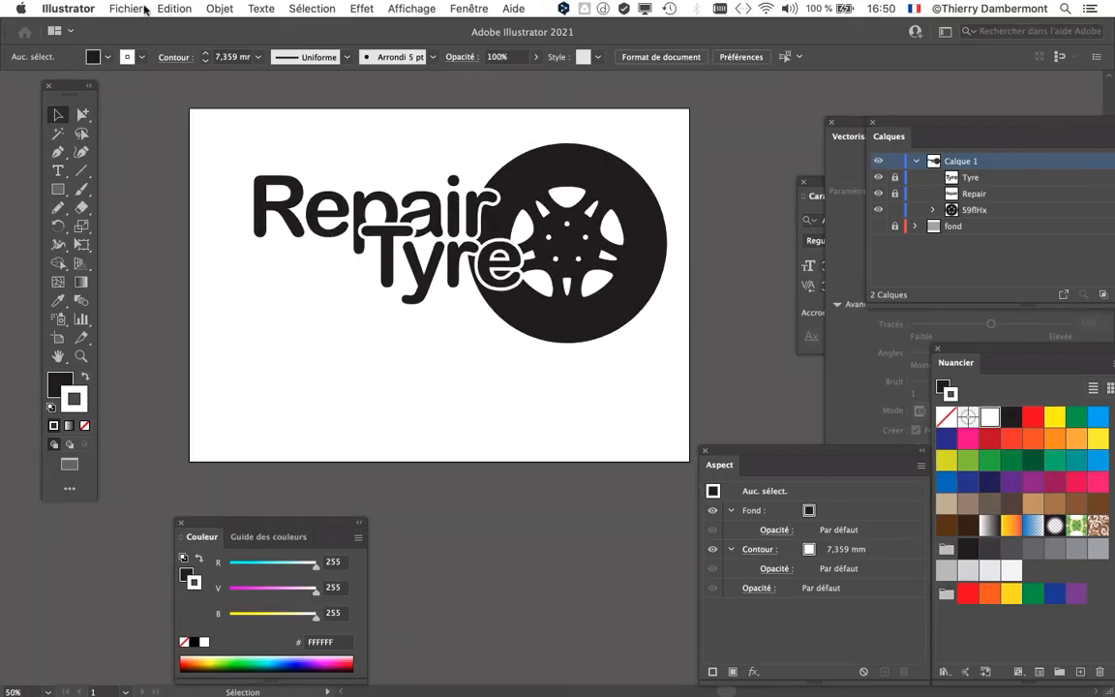
Step: Save the document under the new name "texte - texte et objet à contours blancs superposés - 04.ai", accepting the Illustrator 2020 options
left_click(145, 10)
left_click(193, 143)
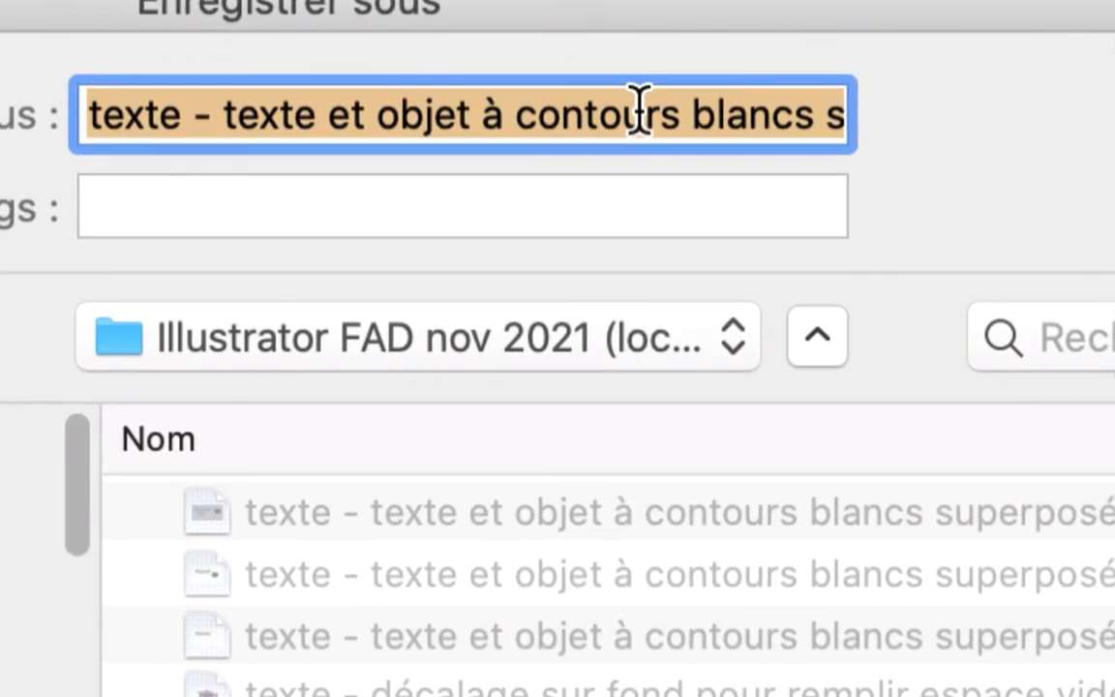
left_click(645, 113)
scroll(642, 113, "right", 5)
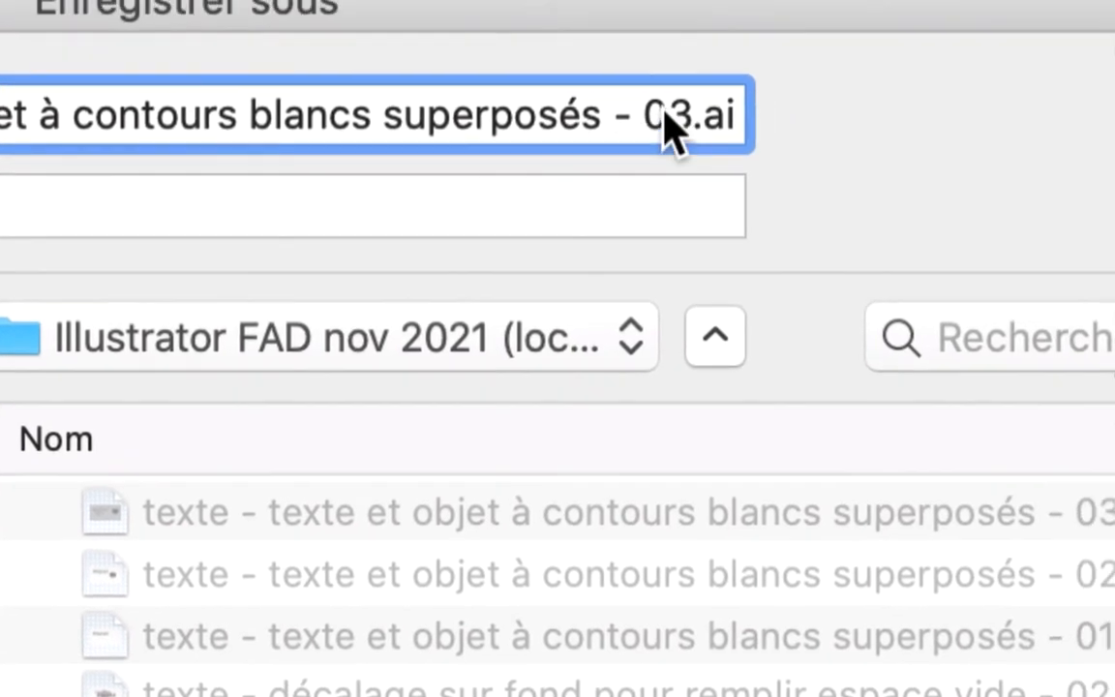
left_click_drag(778, 114, 784, 120)
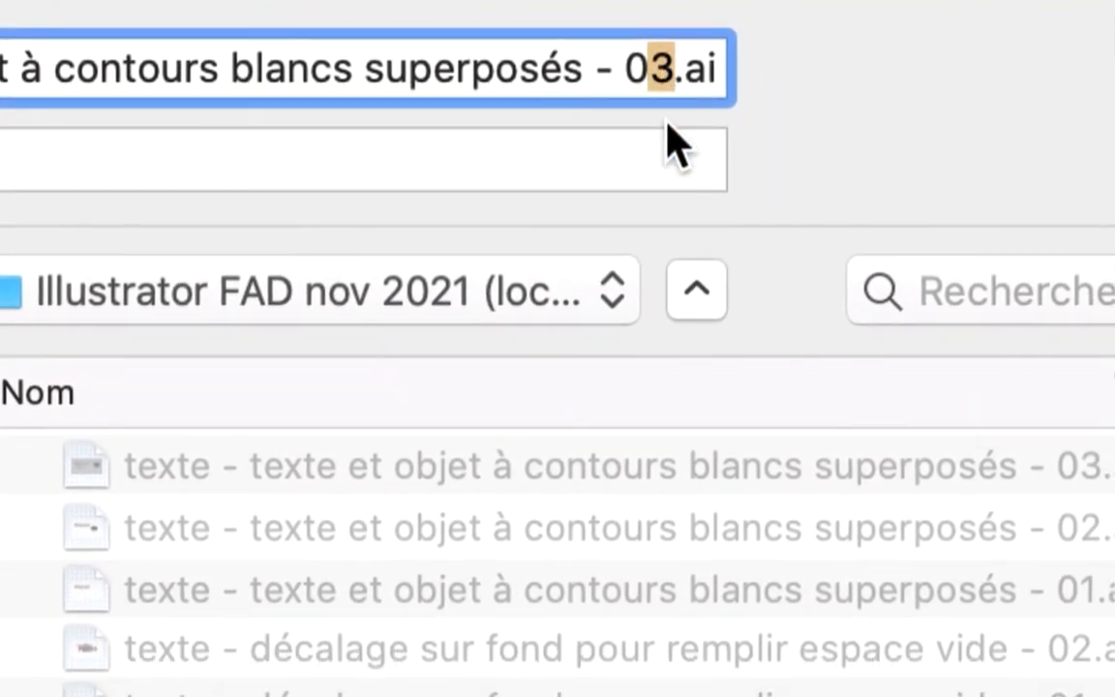
type("4")
key("Return")
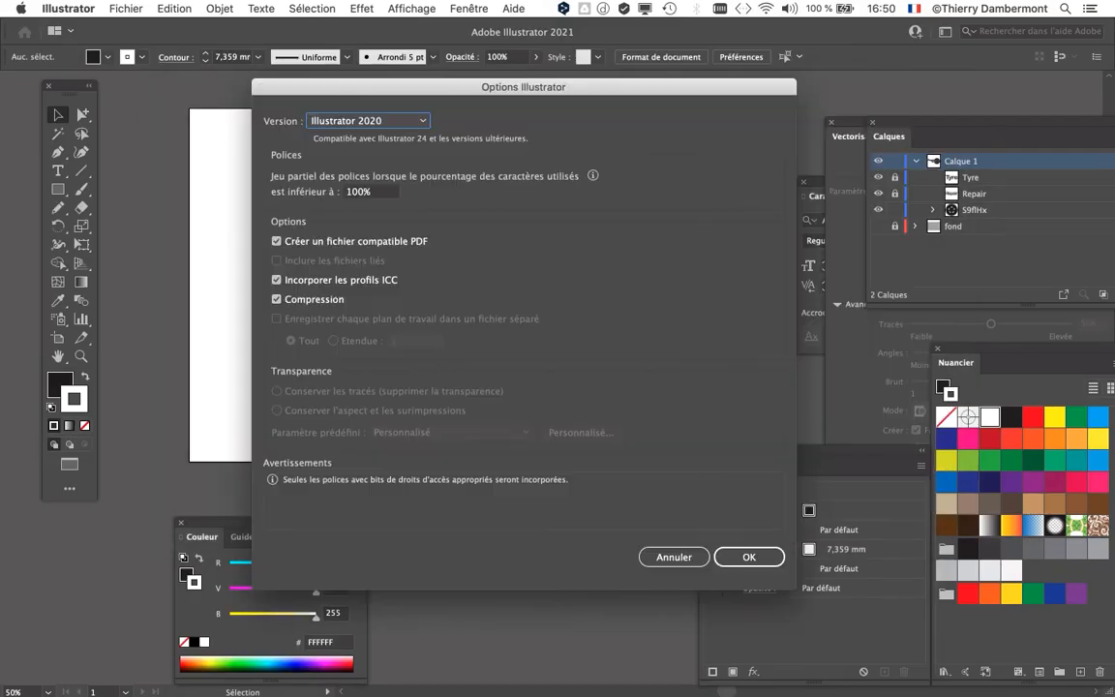
key("Return")
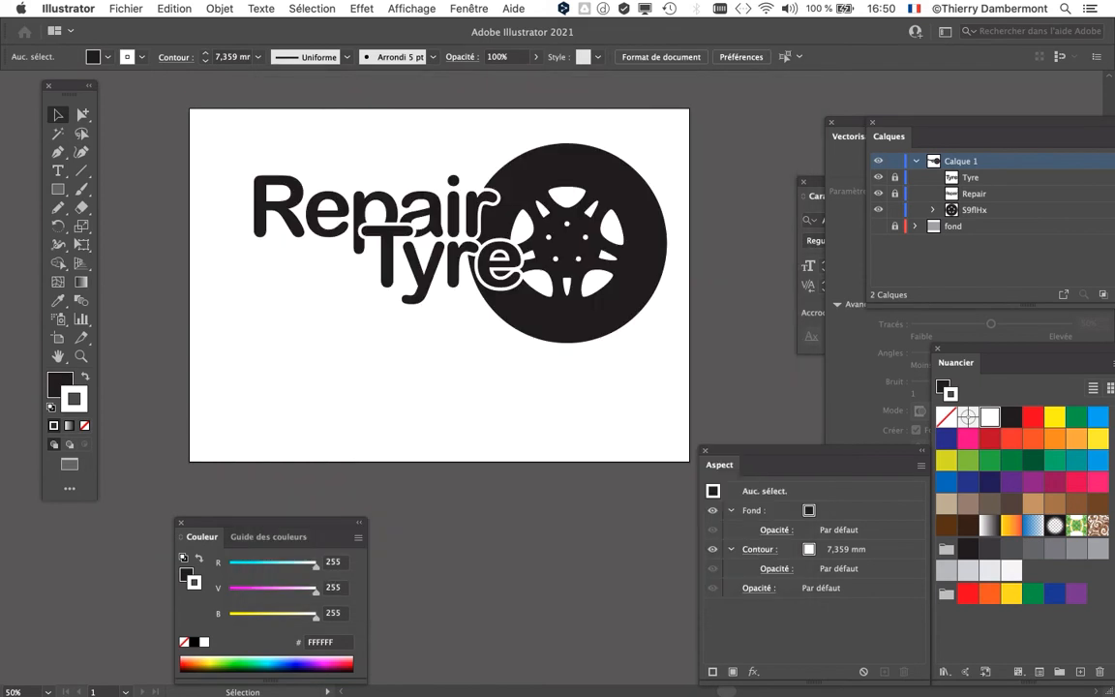
Step: Unlock "Tyre" and "Repair", then move both words and the wheel together slightly down and to the left on the artboard
left_click_drag(228, 114, 555, 316)
key("super+z")
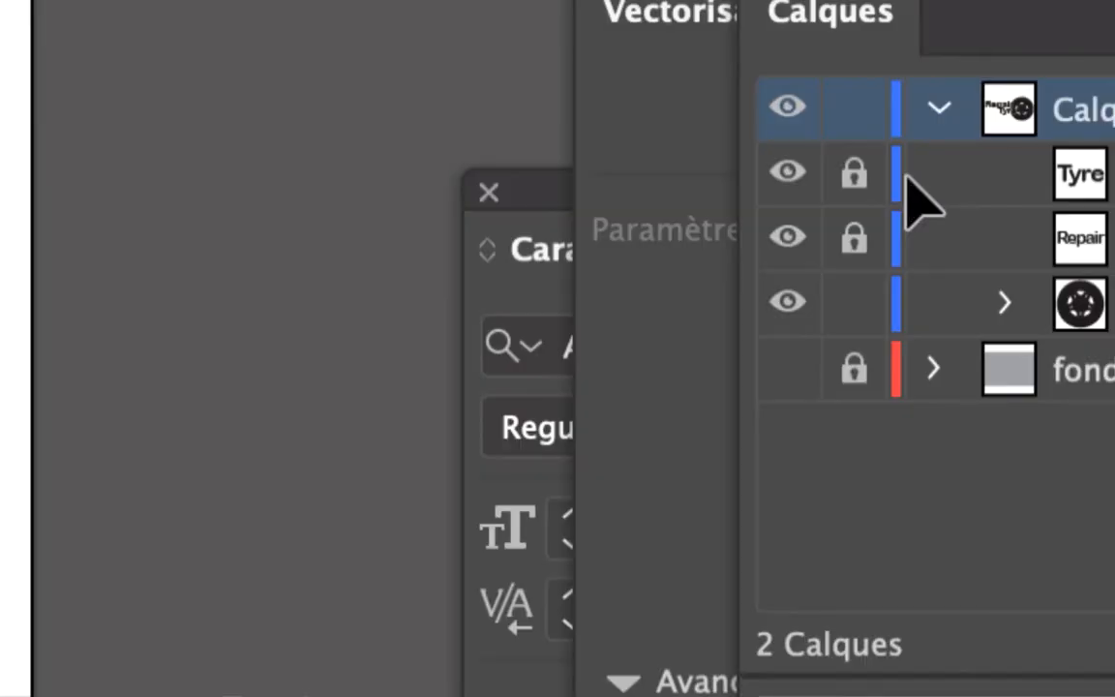
left_click(894, 177)
left_click(895, 194)
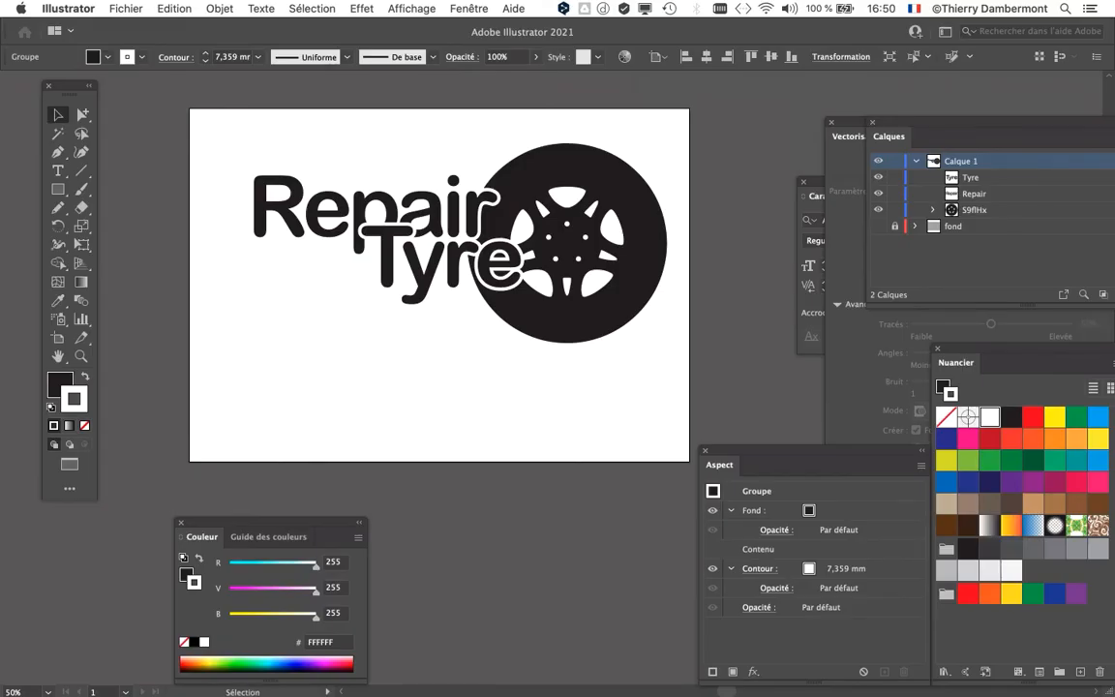
left_click_drag(264, 244, 239, 357)
left_click_drag(387, 261, 361, 283)
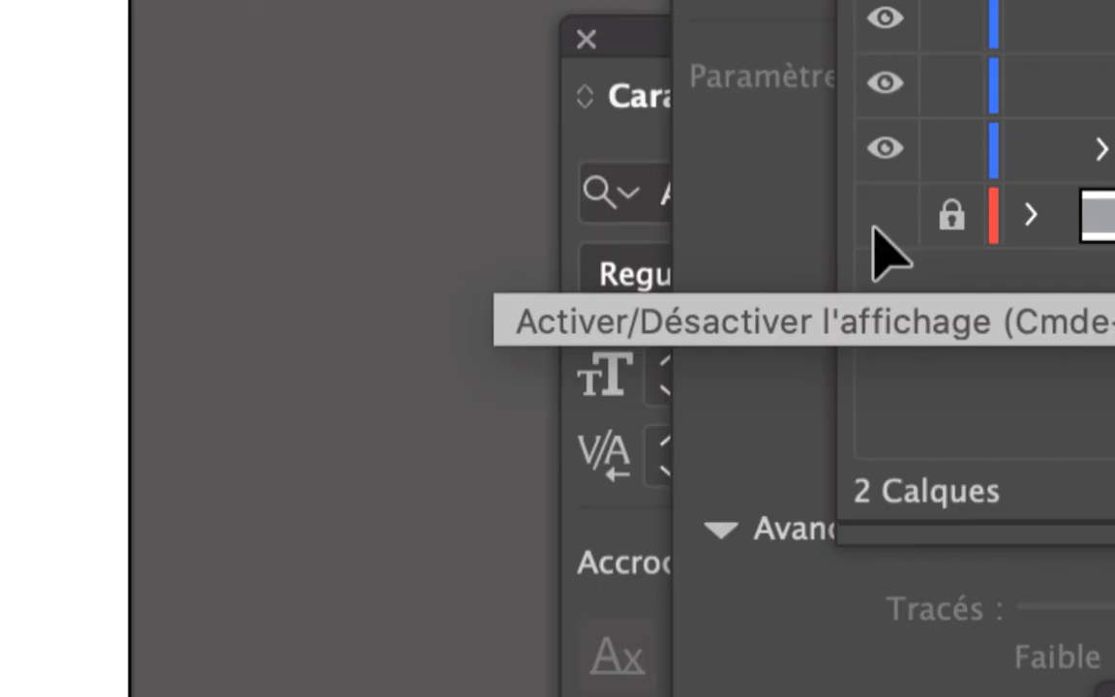
Step: Toggle the "fond" layer to compare the design on white and grey, leaving the grey background shown
left_click(878, 226)
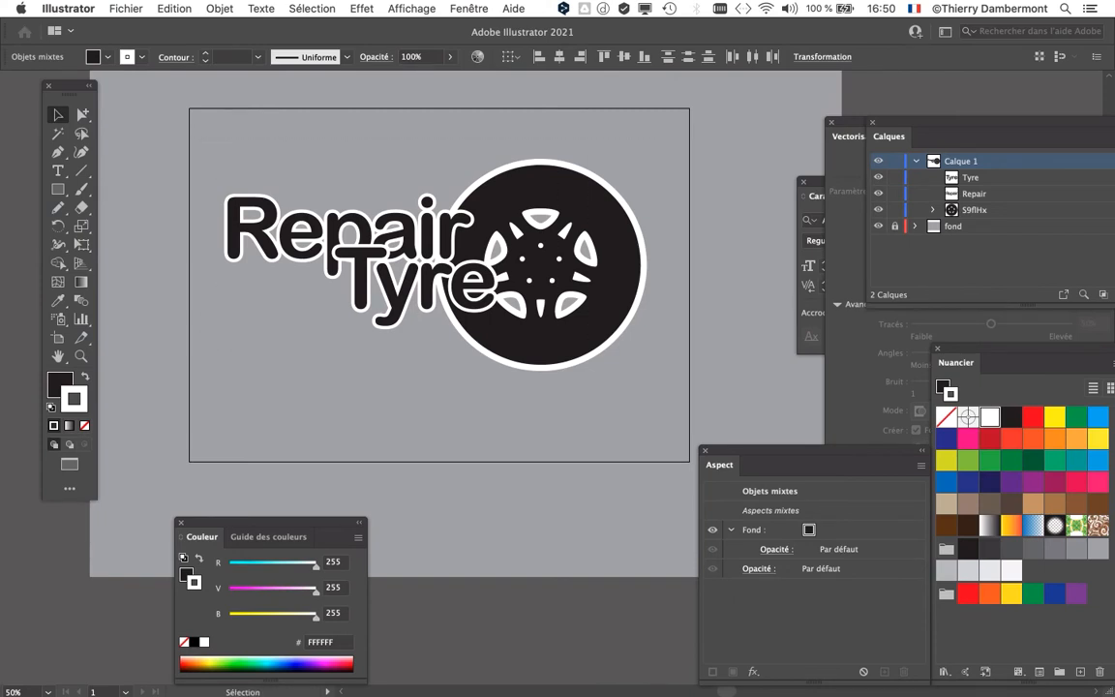
left_click(878, 225)
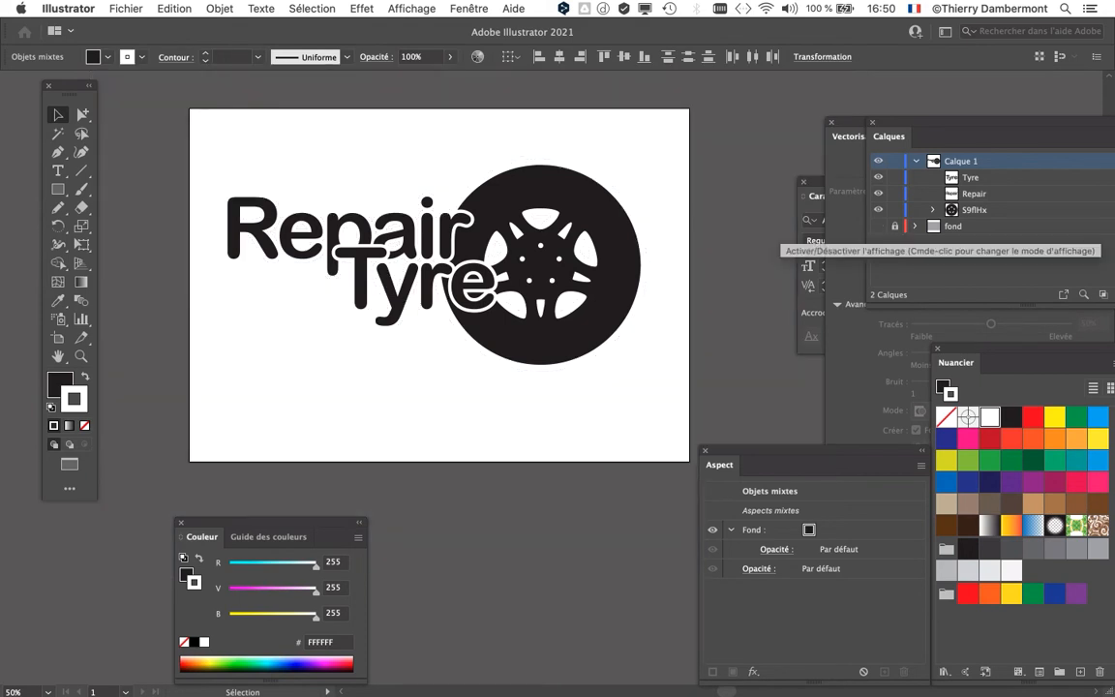
scroll(482, 241, "up", 1)
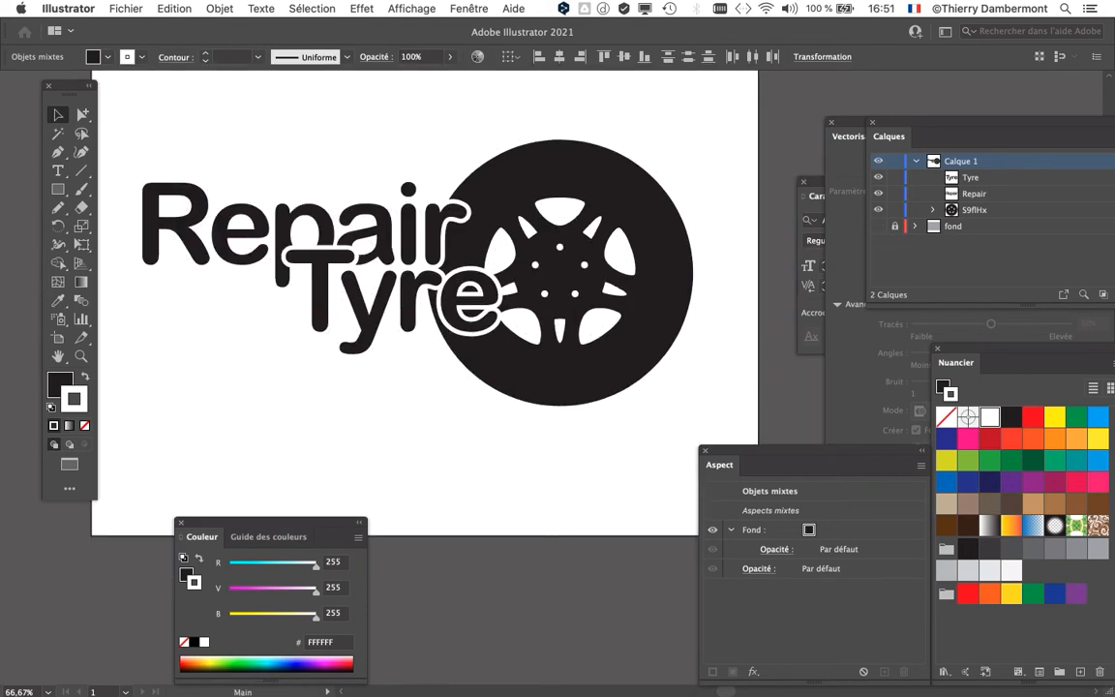
scroll(482, 241, "left", 1)
left_click(879, 226)
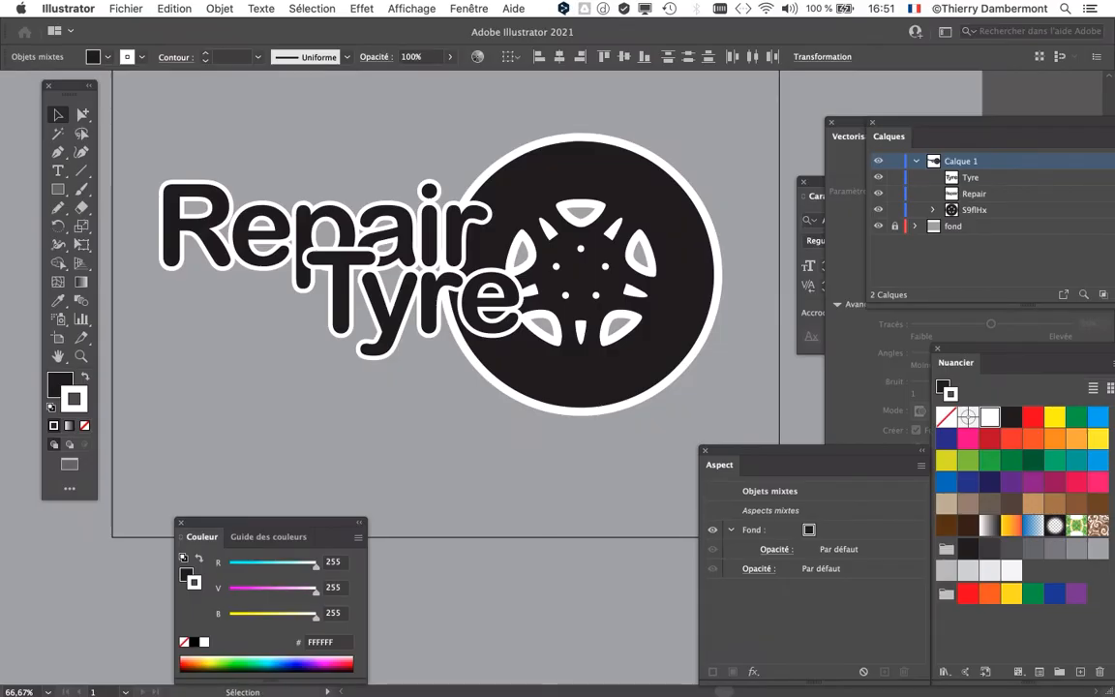
Step: Select both words and the wheel and rasterise them in RVB at 300 ppp with a white background
key("super+a")
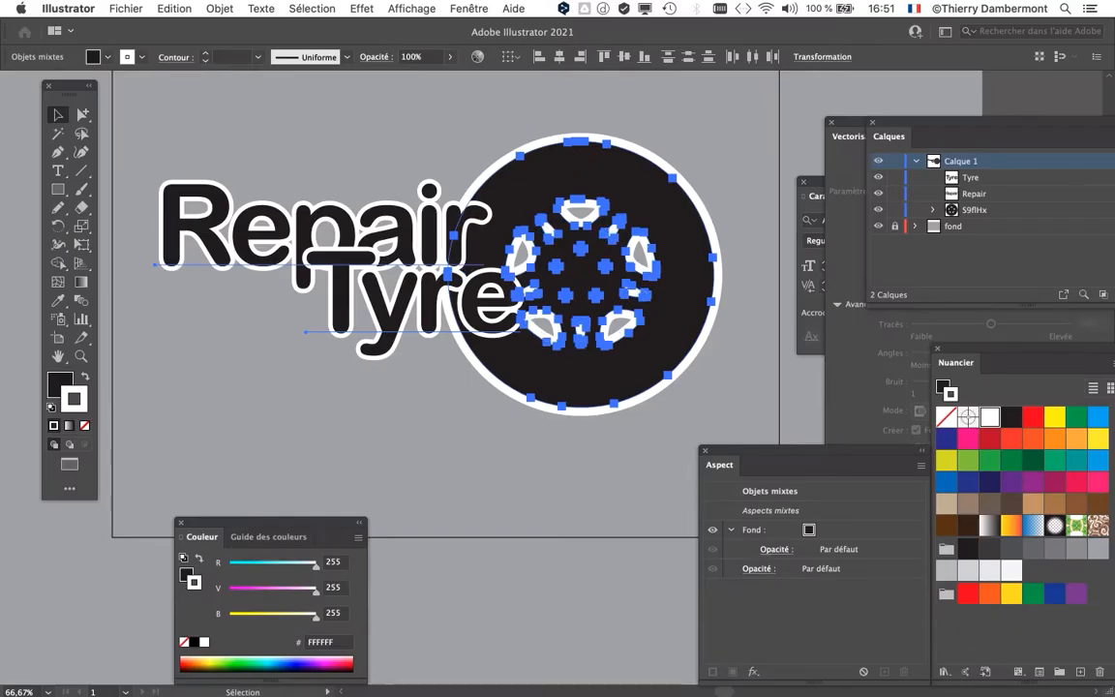
left_click(220, 8)
left_click(241, 221)
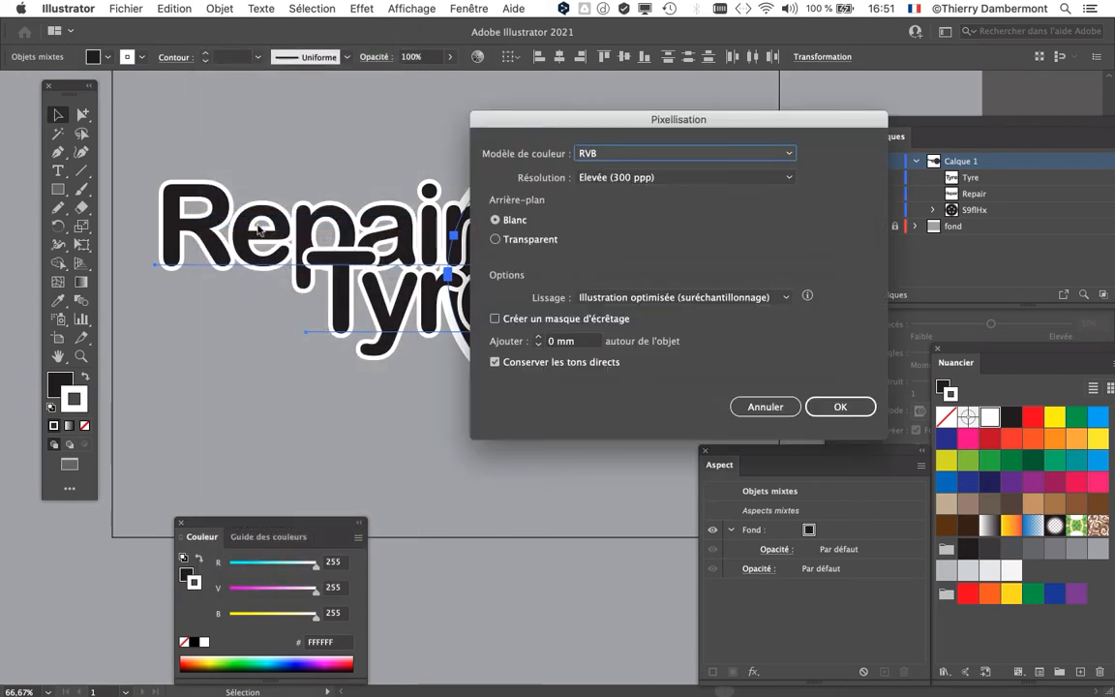
left_click(846, 405)
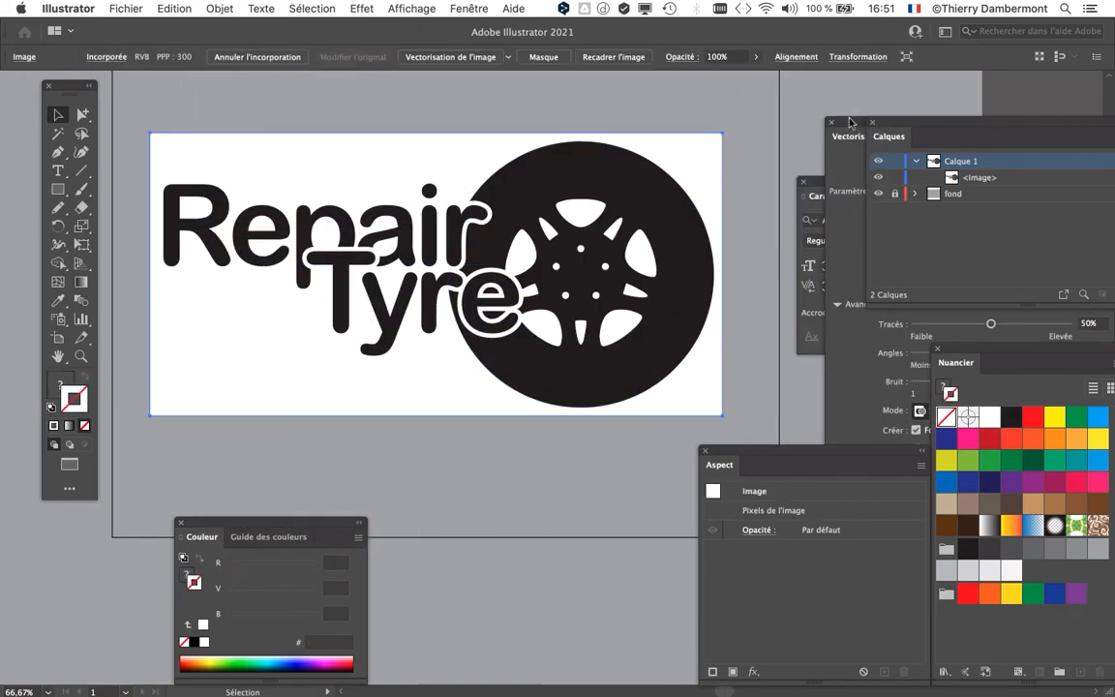
Step: Trace the rasterised logo in black and white with the preview on, accepting the large-image warning and ignoring white
left_click_drag(851, 122, 720, 35)
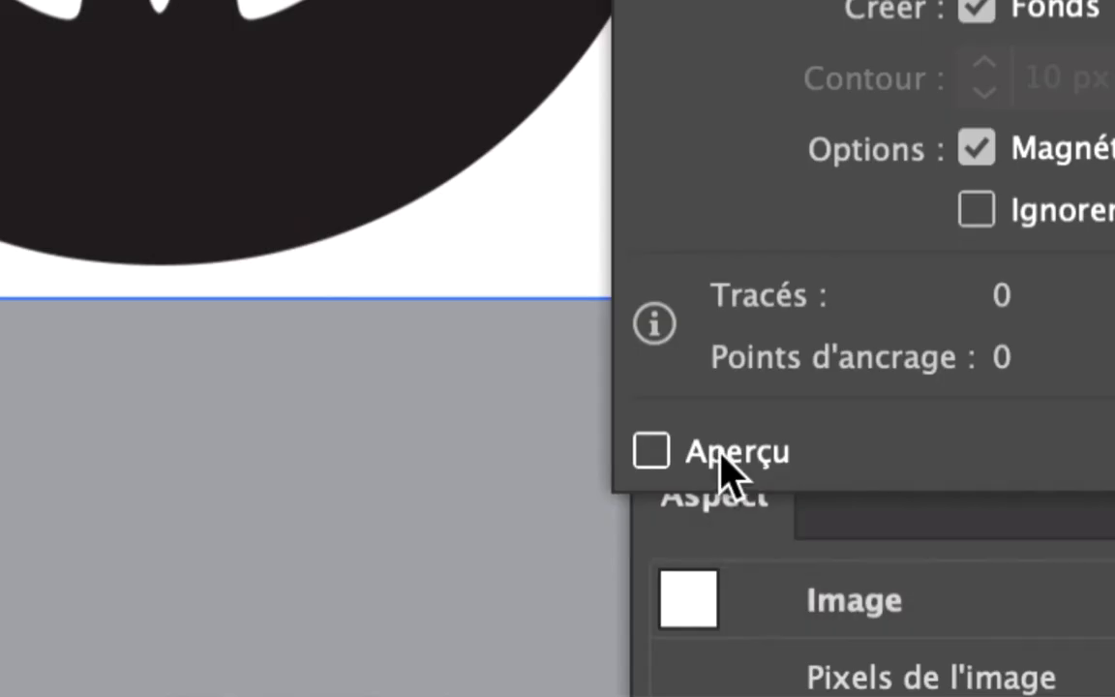
left_click(722, 455)
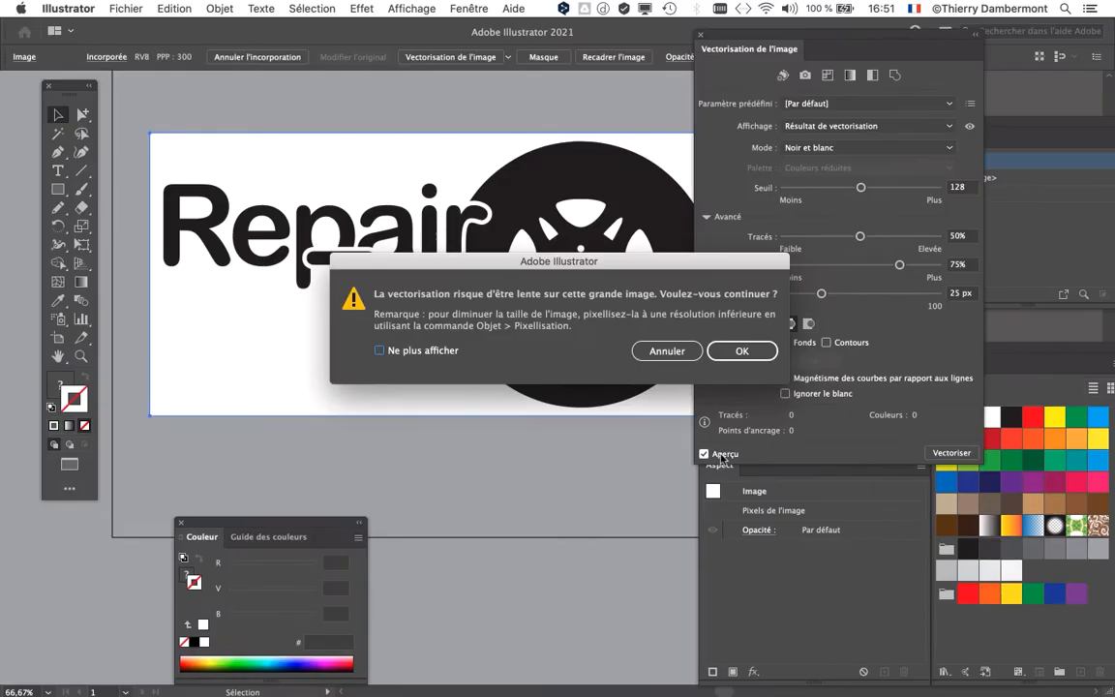
left_click(757, 354)
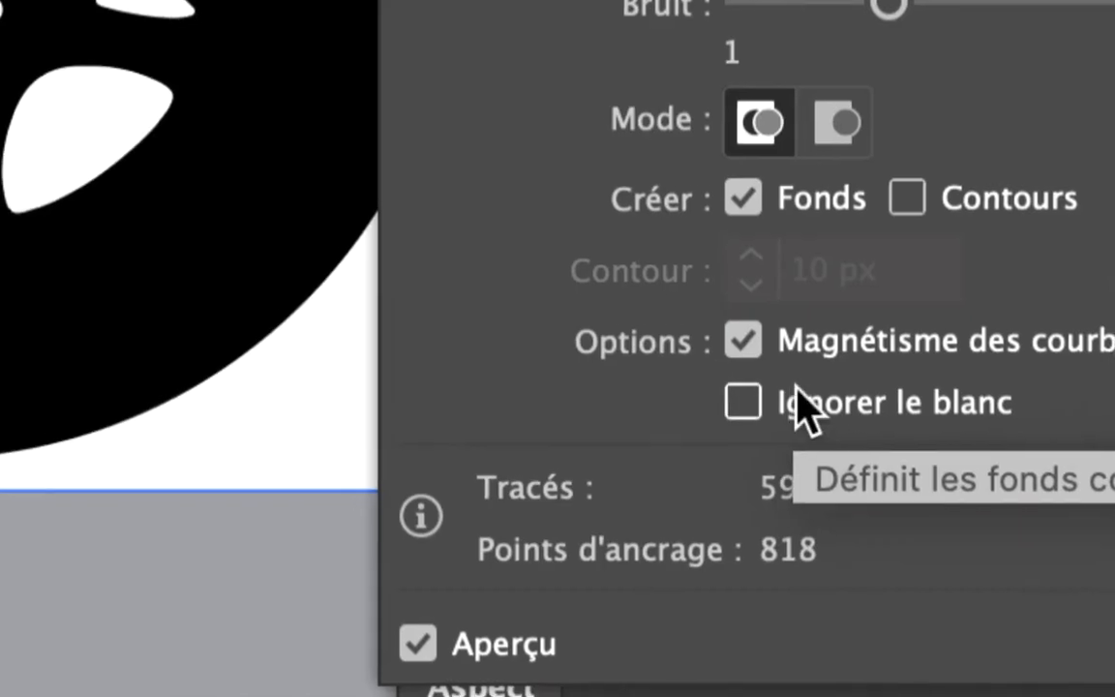
left_click(800, 392)
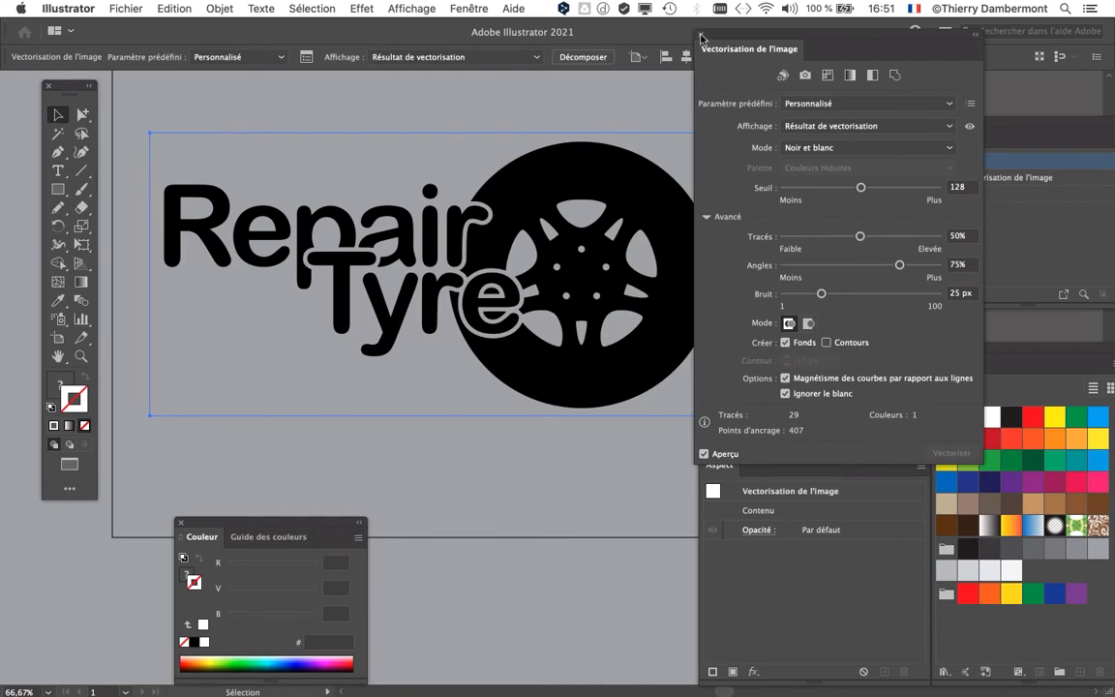
Step: Expand the traced image into vector paths, deselect it, and move the tracing settings clear of the artwork
left_click(222, 7)
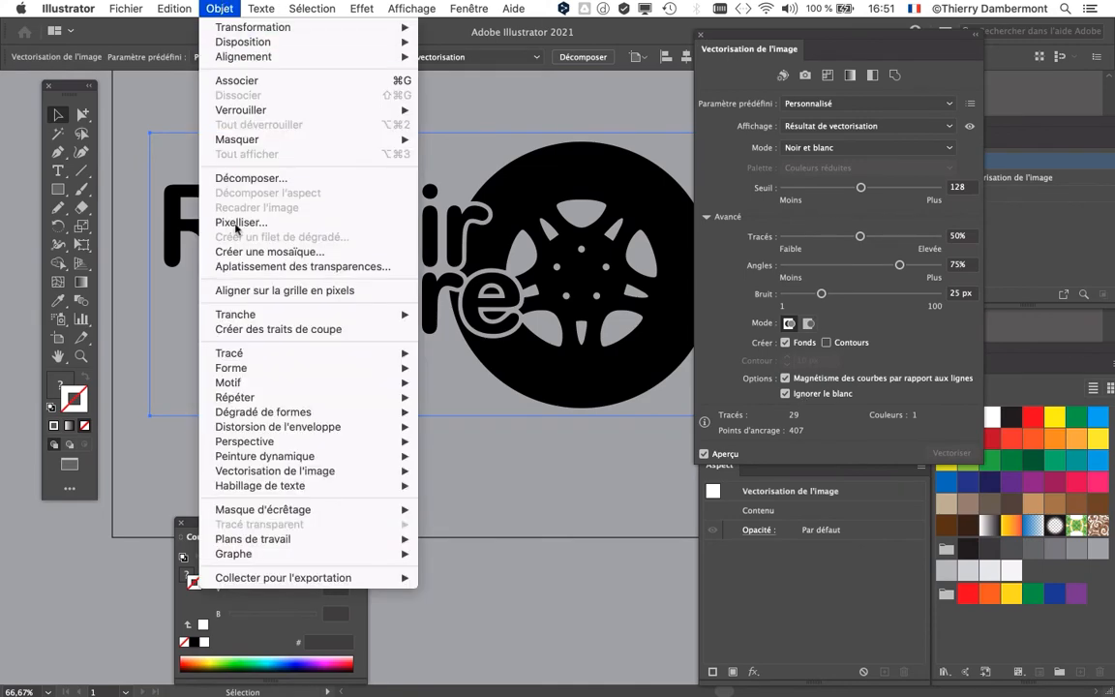
mouse_move(250, 470)
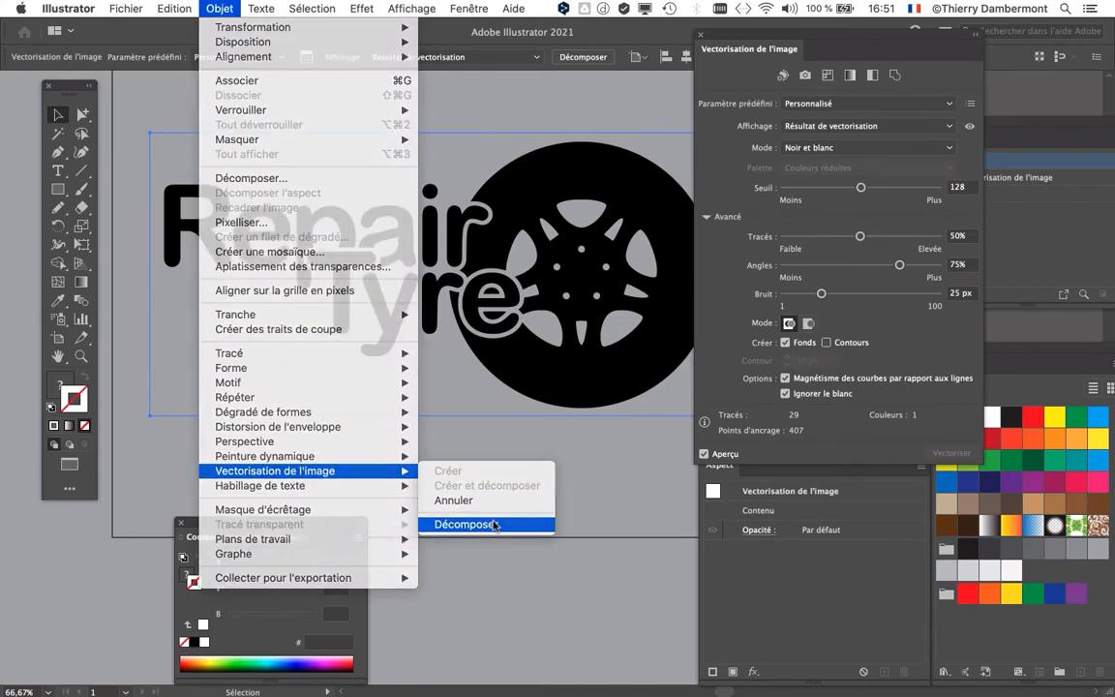
left_click(484, 524)
left_click(584, 464)
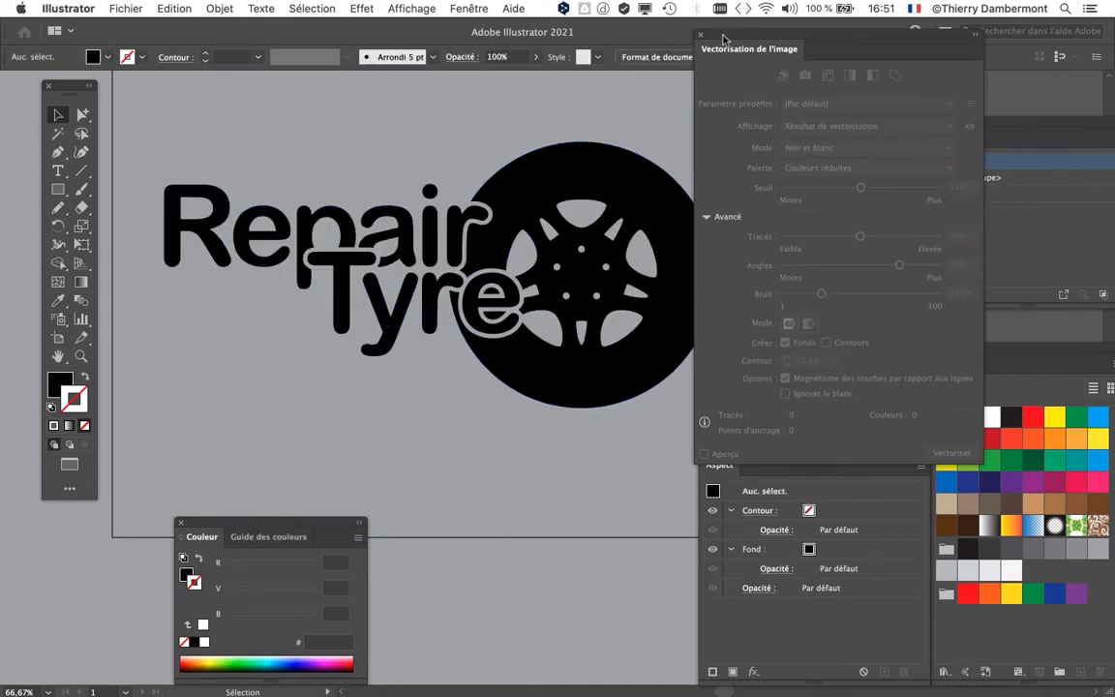
left_click_drag(724, 39, 500, 530)
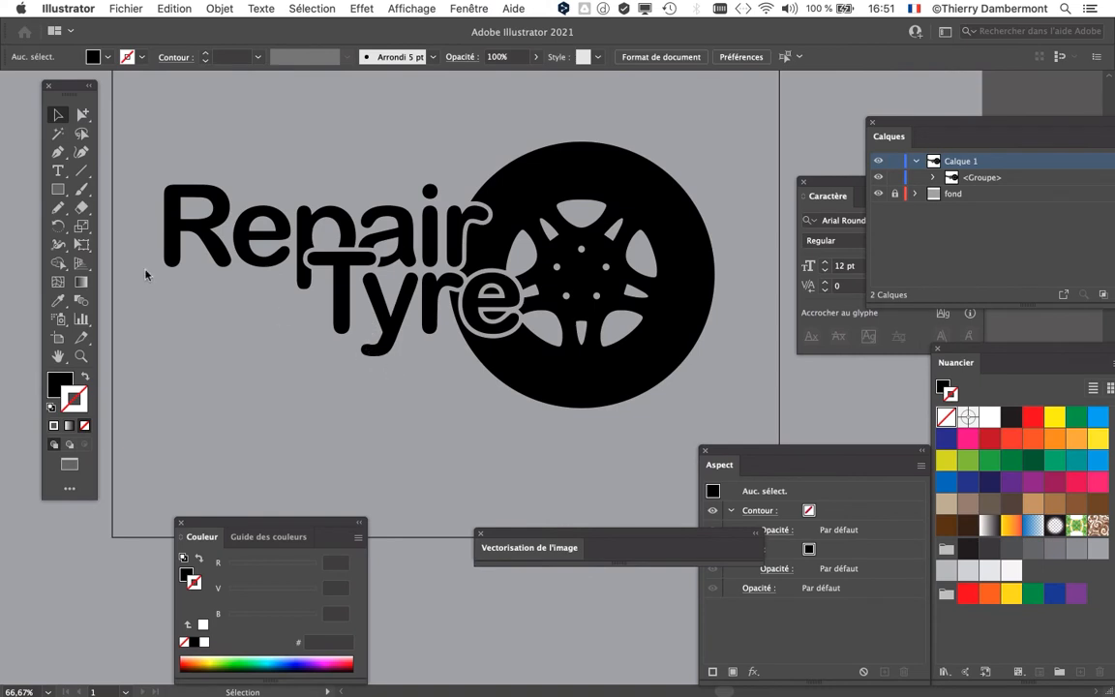
Step: Draw a wide rectangle over the lower part of the logo, filled with magenta 9E1F63 and without a stroke
left_click(59, 191)
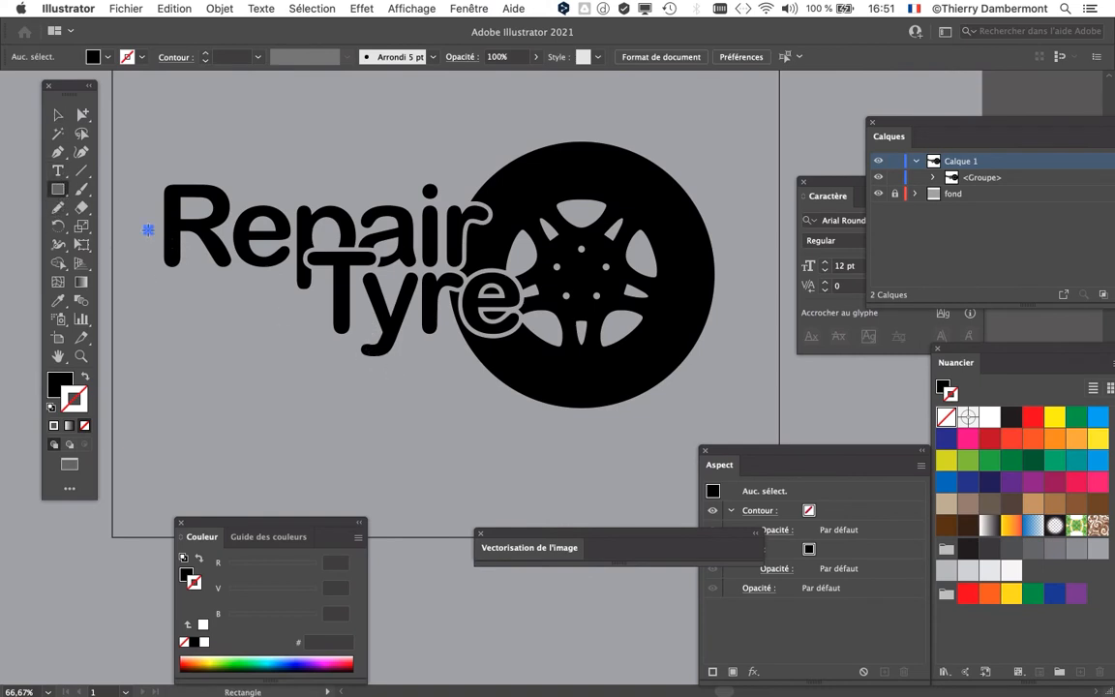
mouse_move(147, 229)
left_mouse_down()
mouse_move(755, 452)
mouse_move(717, 451)
left_mouse_up()
left_click(1056, 482)
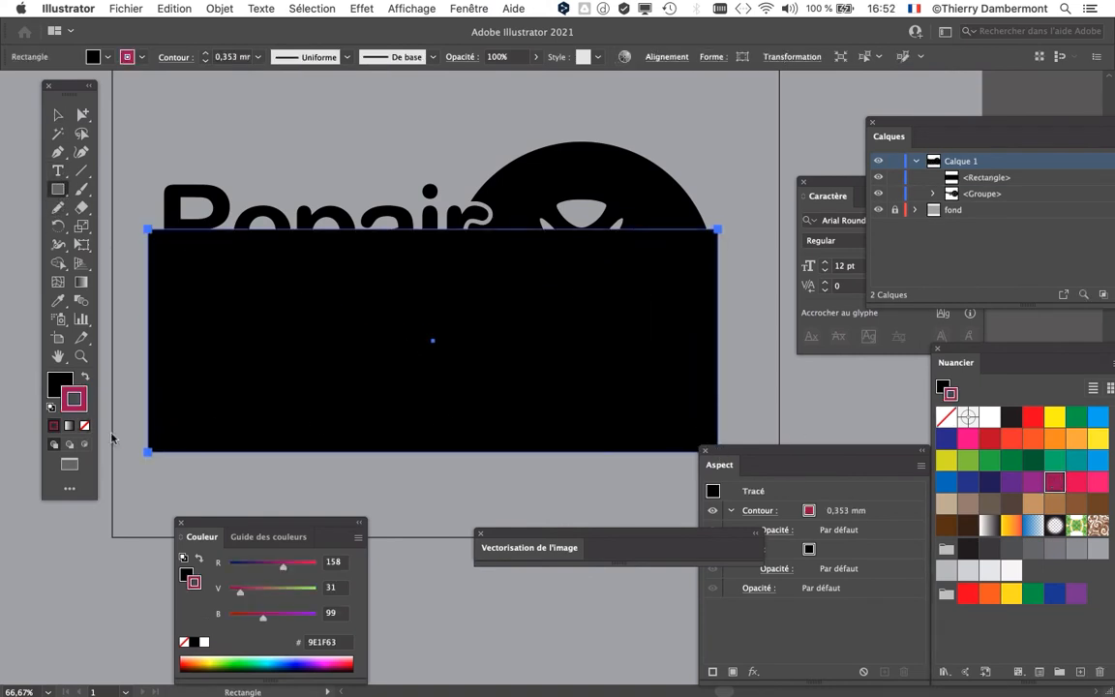
left_click(83, 378)
left_click(84, 423)
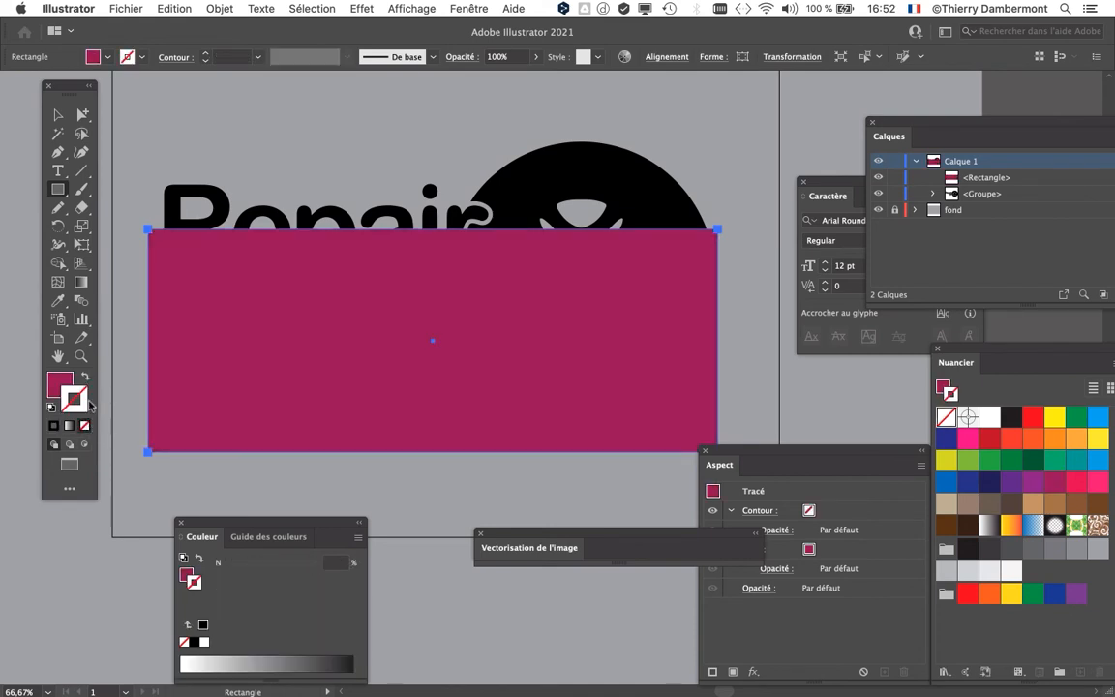
Step: Send the magenta rectangle to the back, behind the traced logo group
left_click(58, 114)
left_click(187, 127)
left_click(295, 298)
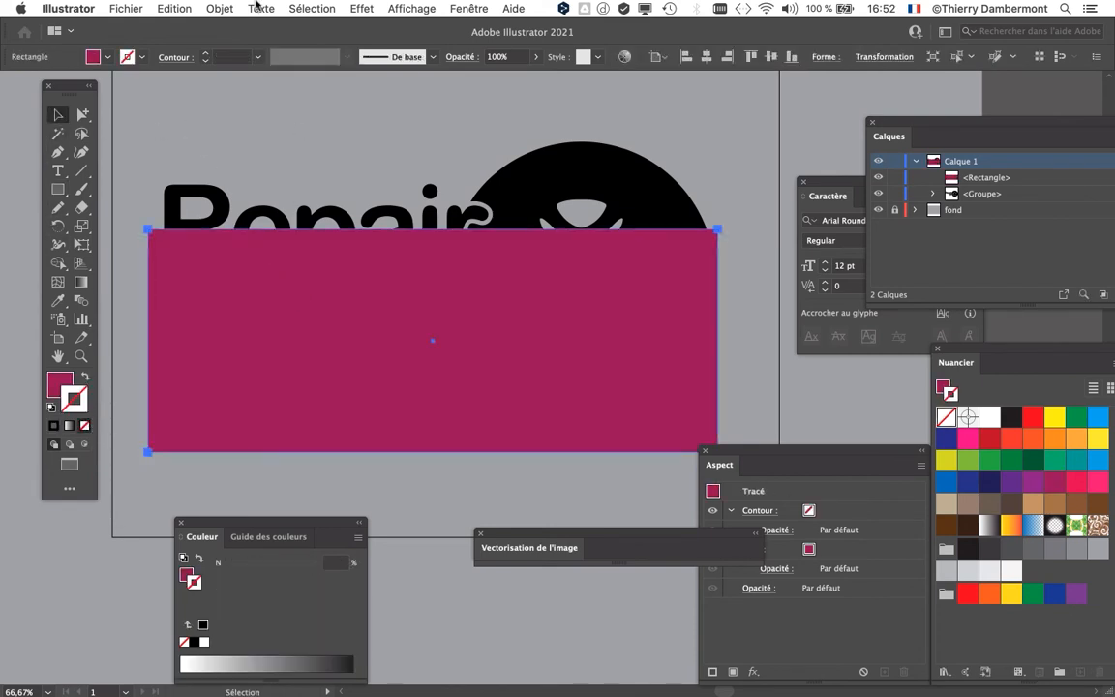
left_click(221, 8)
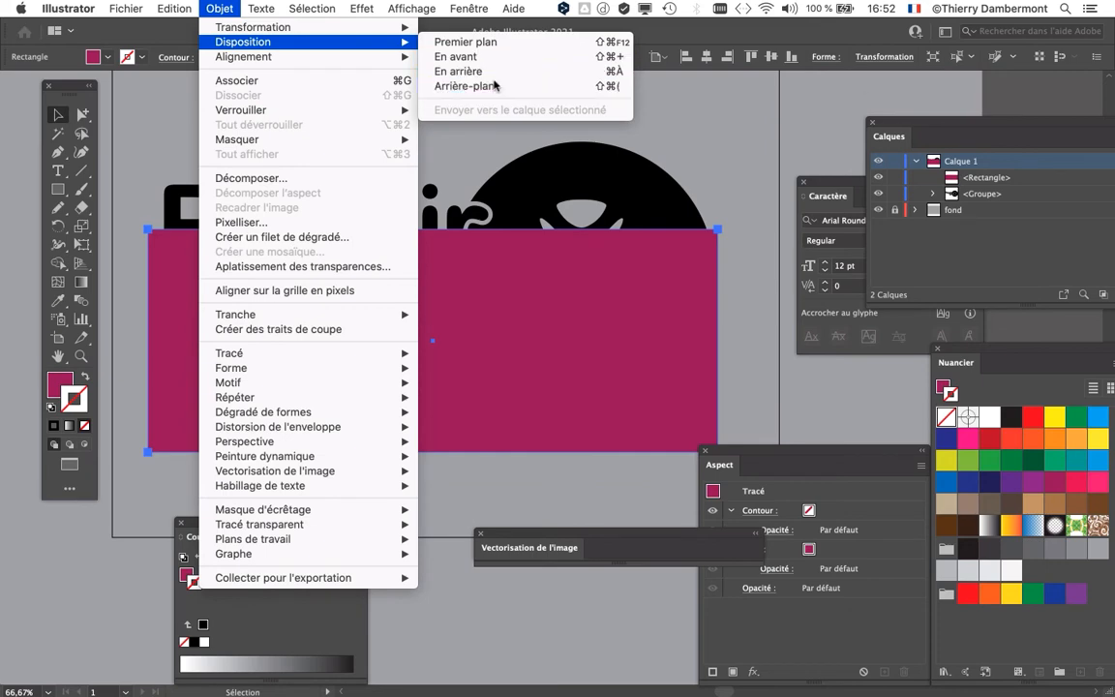
left_click(465, 86)
Step: Slide the magenta rectangle behind the logo to check its cut-outs, then move it down and right, clear of the logo
left_click_drag(427, 406, 464, 399)
key("super+minus")
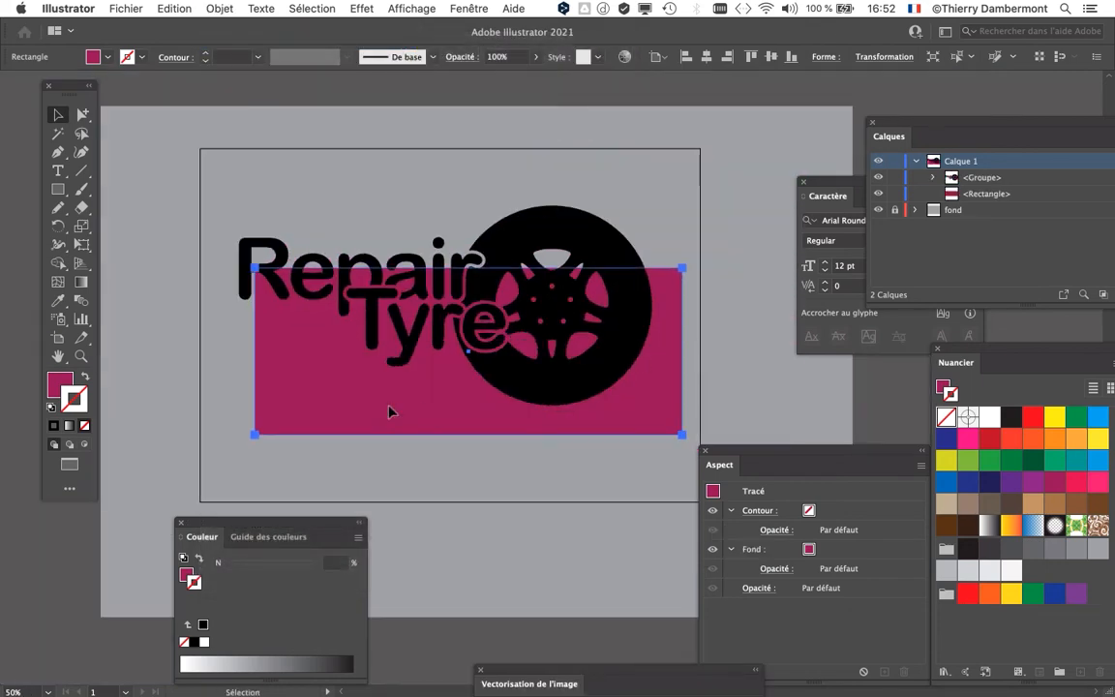
left_click_drag(384, 411, 505, 491)
key("super+minus")
key("super+plus")
key("super+plus")
key("super+plus")
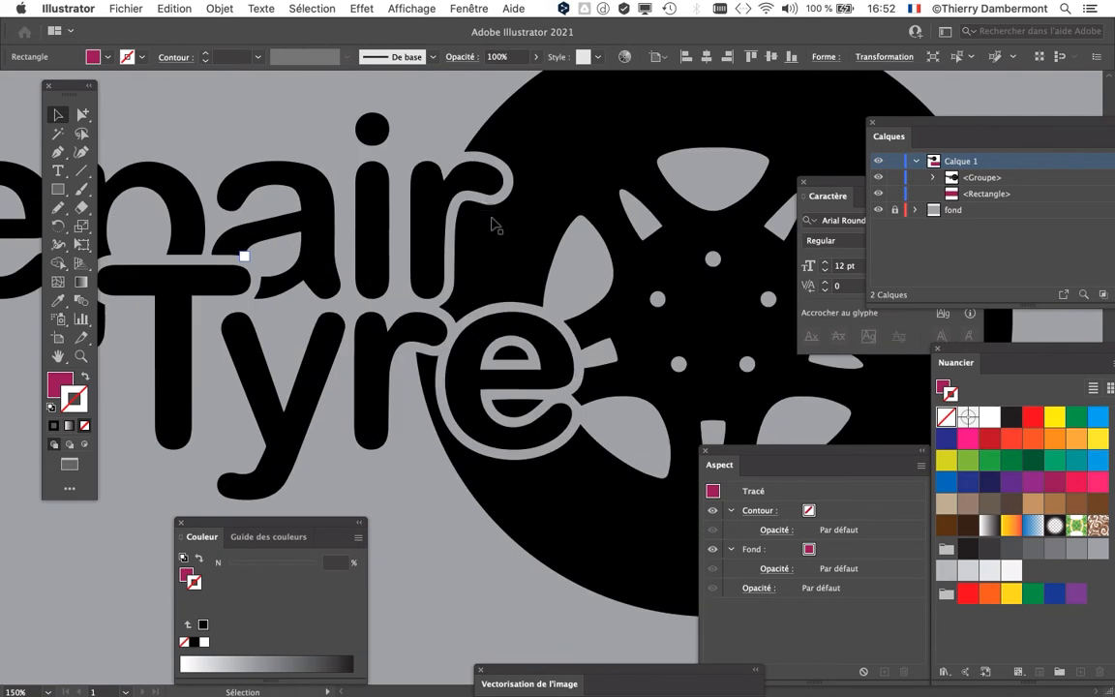
key("super+minus")
key("super+minus")
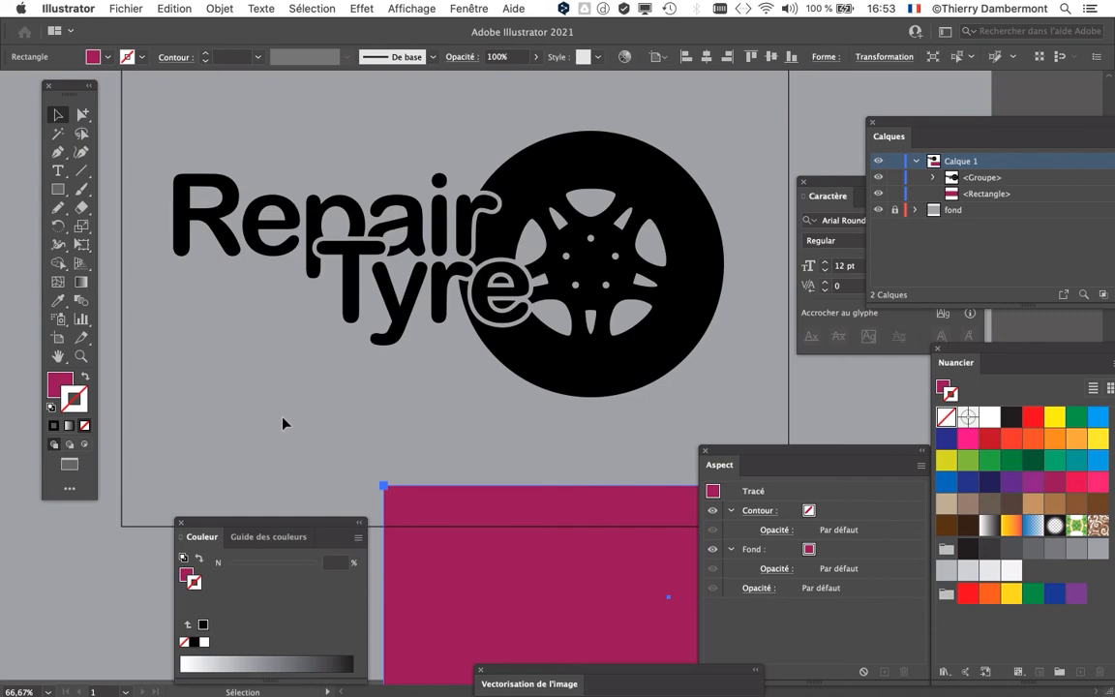
Step: Switch to Firefox and look through the Google results for "logo wallonie", including the articles on the logo's cost
key("super+Tab")
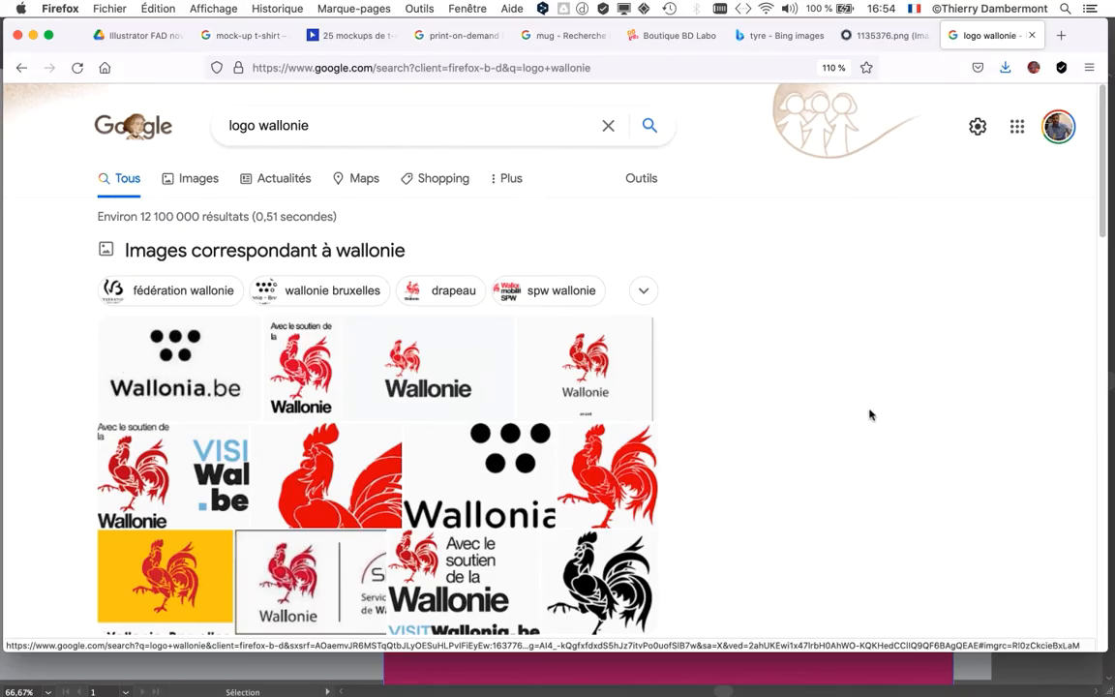
scroll(868, 414, "down", 3)
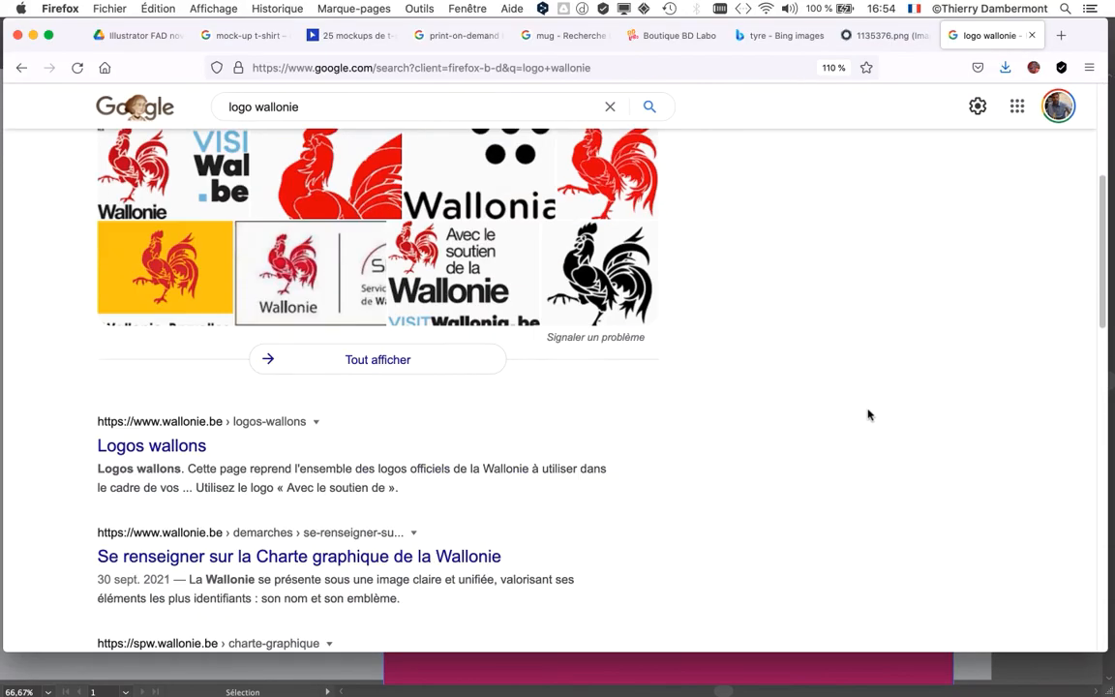
scroll(869, 415, "down", 2)
scroll(869, 415, "down", 3)
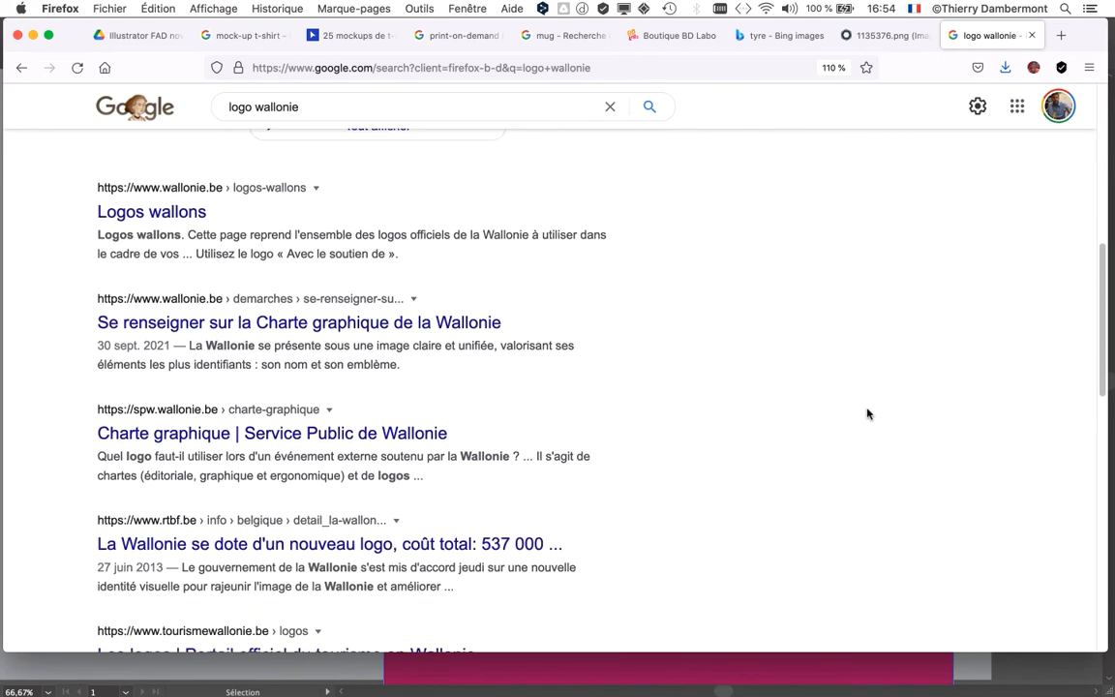
scroll(869, 414, "down", 3)
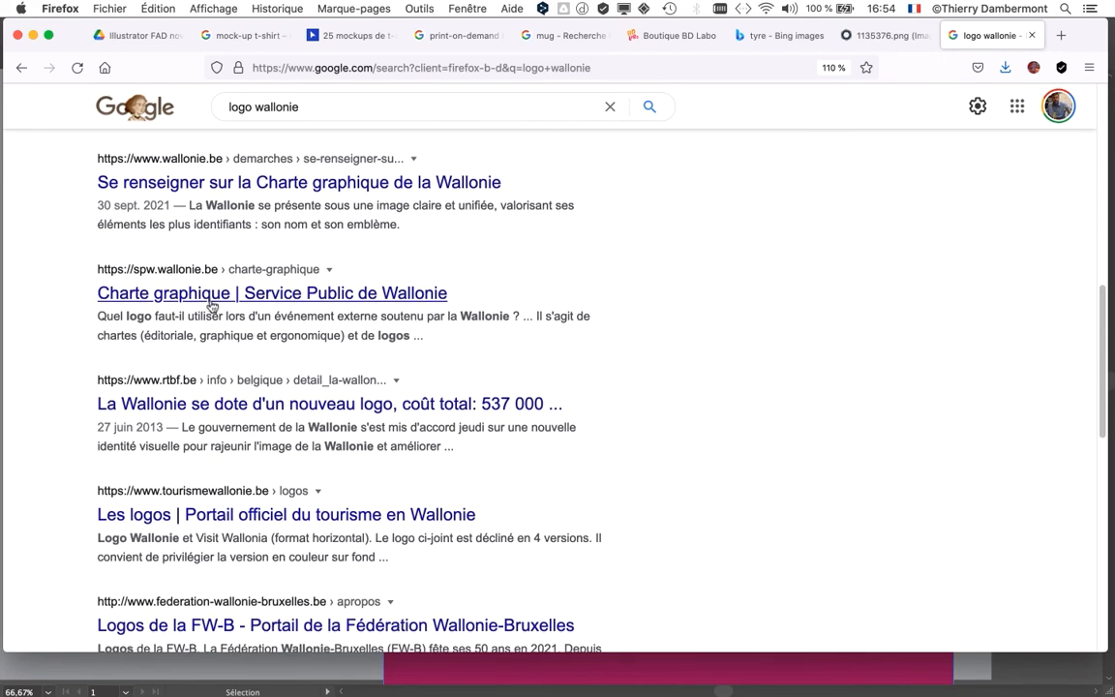
scroll(202, 337, "down", 1)
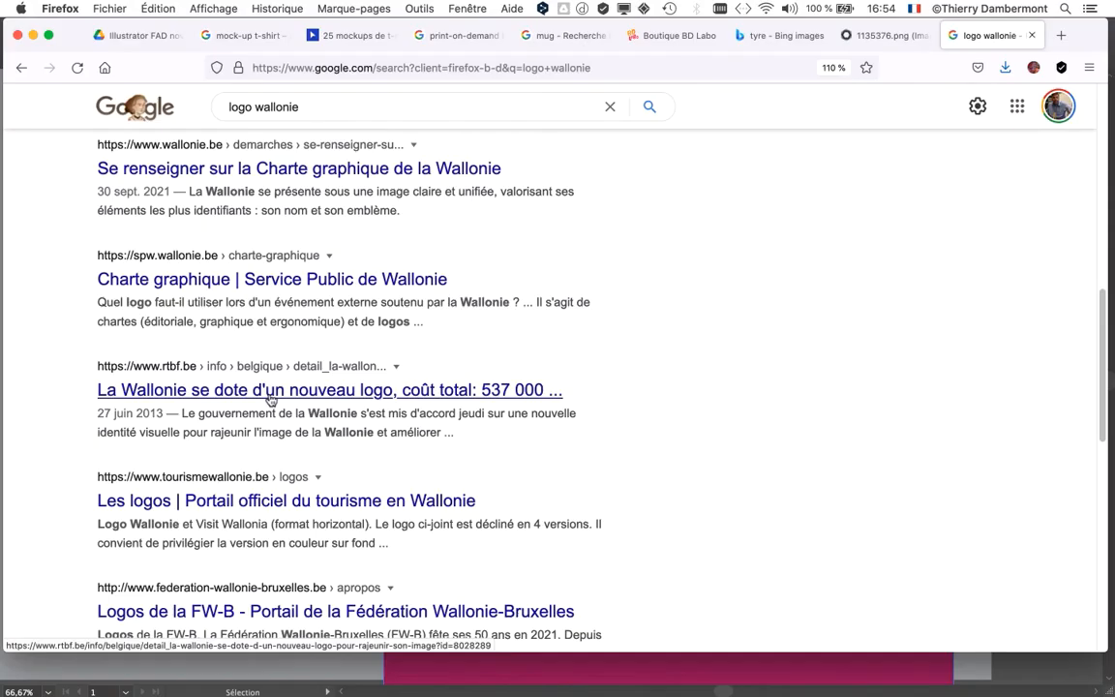
scroll(747, 420, "down", 3)
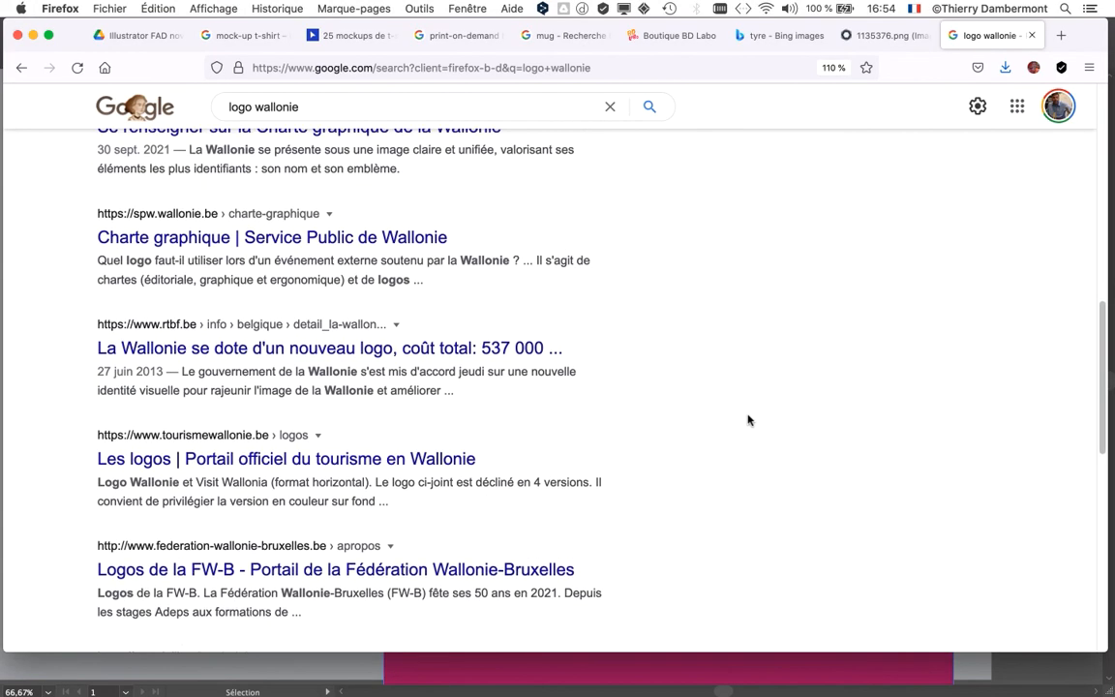
scroll(747, 421, "down", 5)
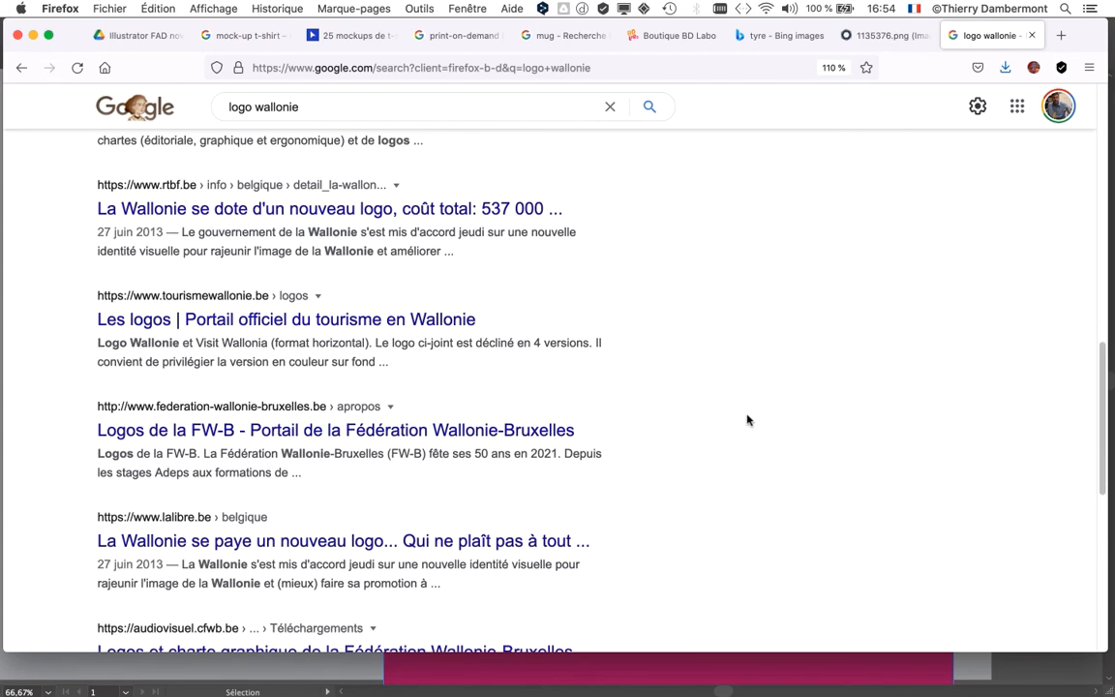
scroll(747, 420, "down", 2)
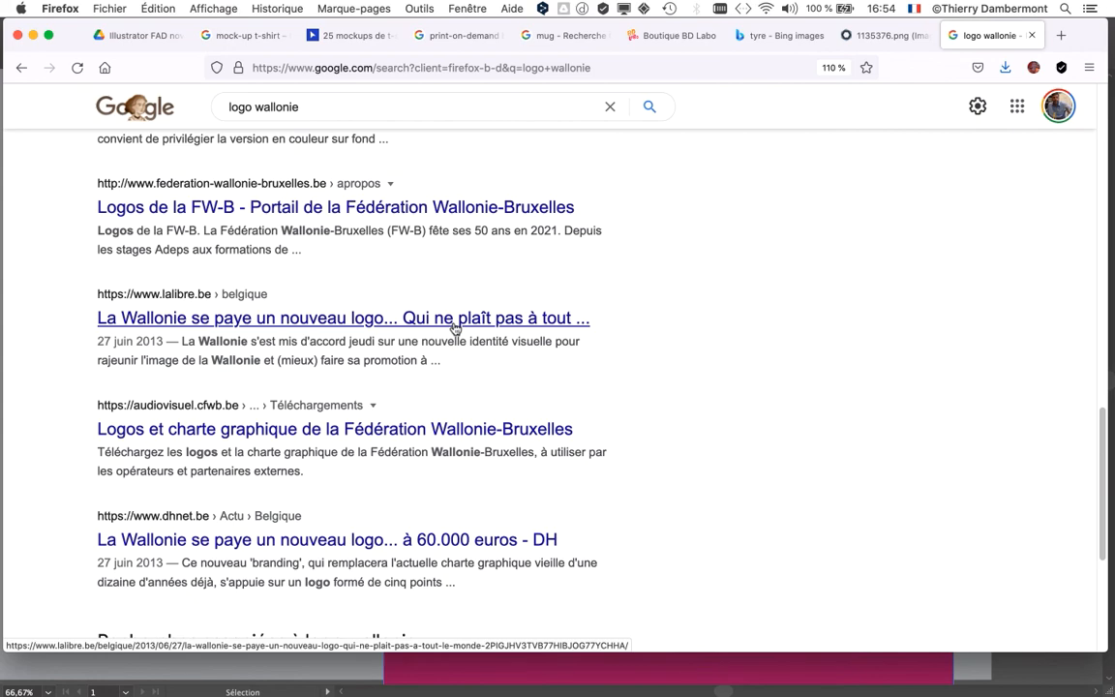
scroll(737, 436, "down", 2)
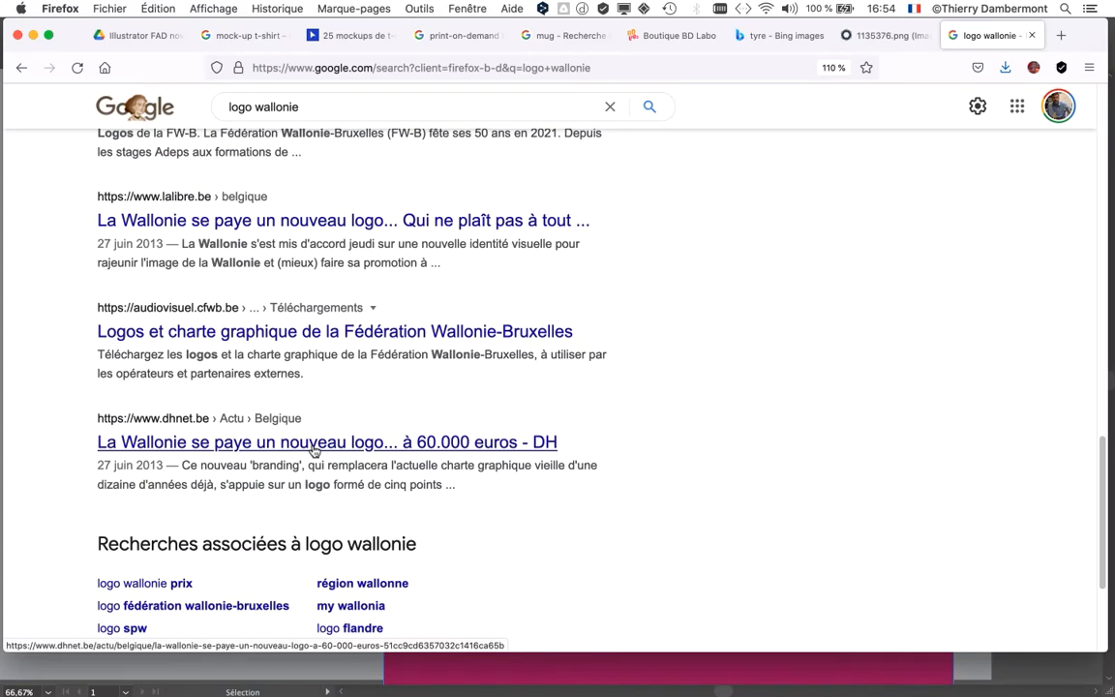
Step: Open the DH article on Wallonia's 60.000 euros logo, view the wheel image and Bing "tyre" pages, and return to the article
left_click(311, 450)
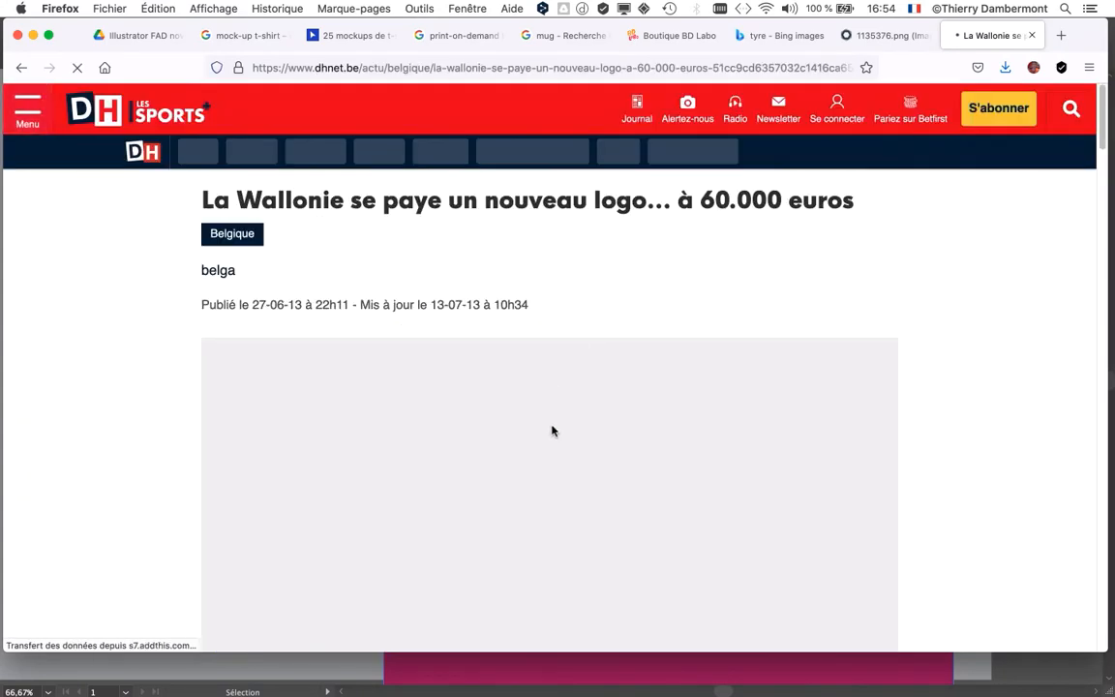
scroll(719, 484, "down", 3)
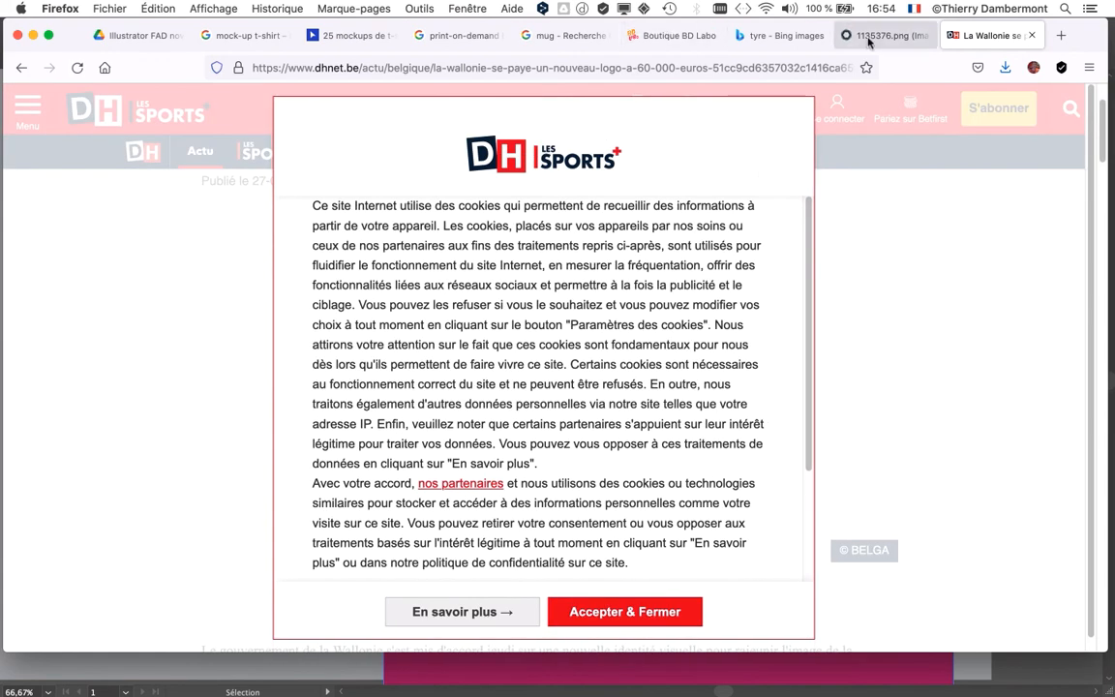
left_click(845, 37)
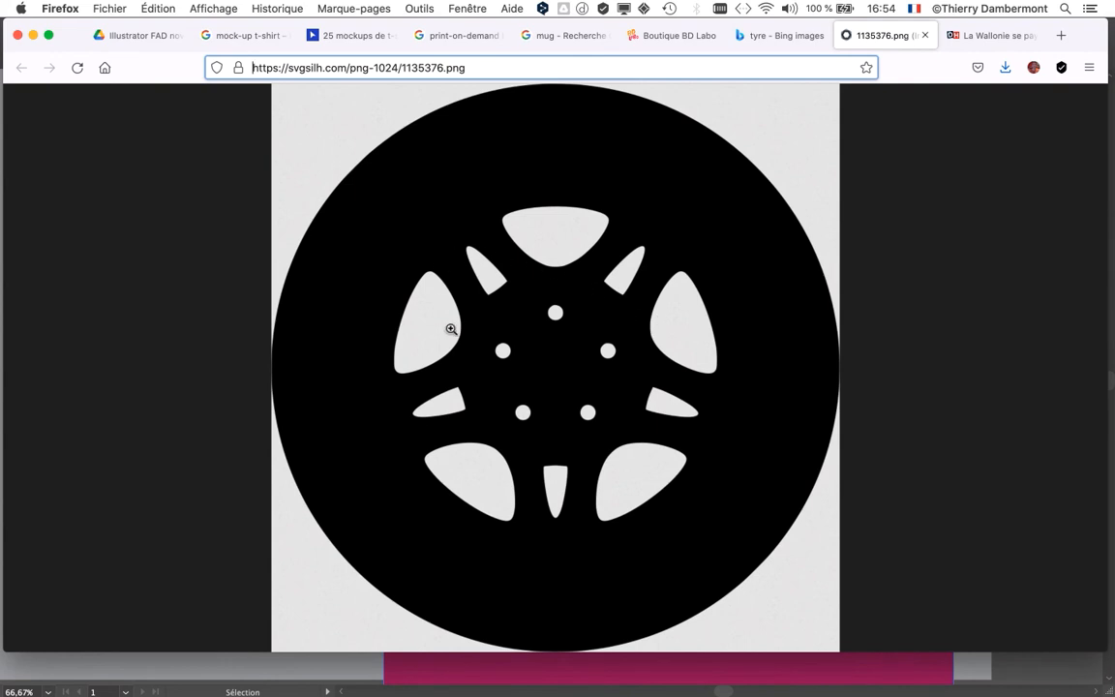
left_click(978, 36)
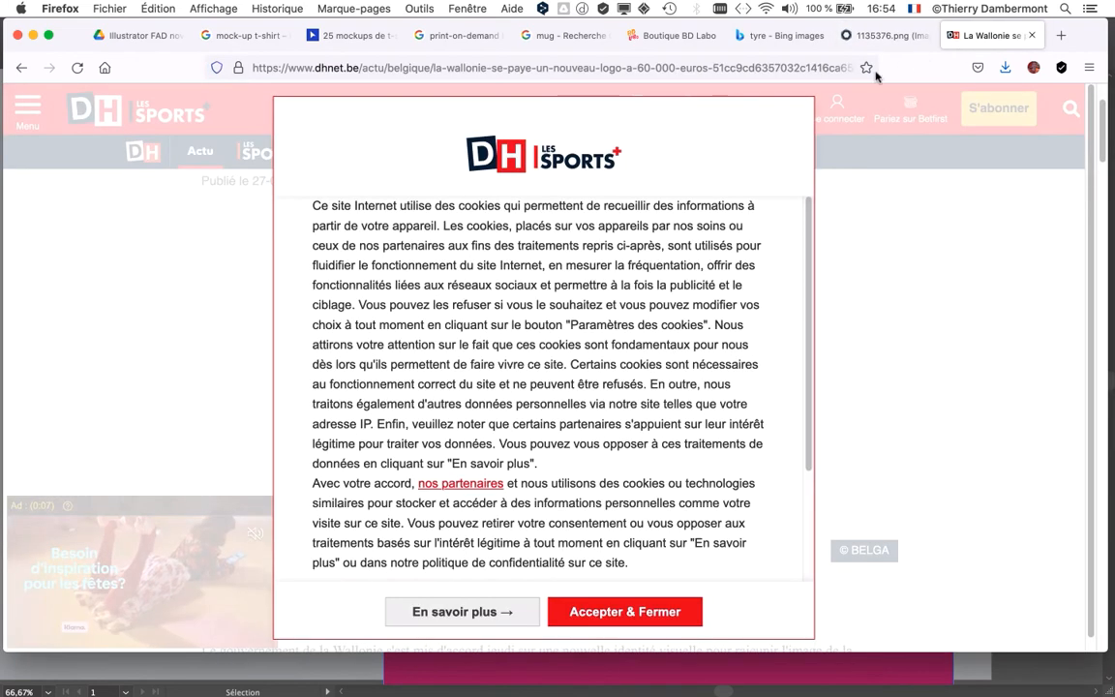
left_click(852, 36)
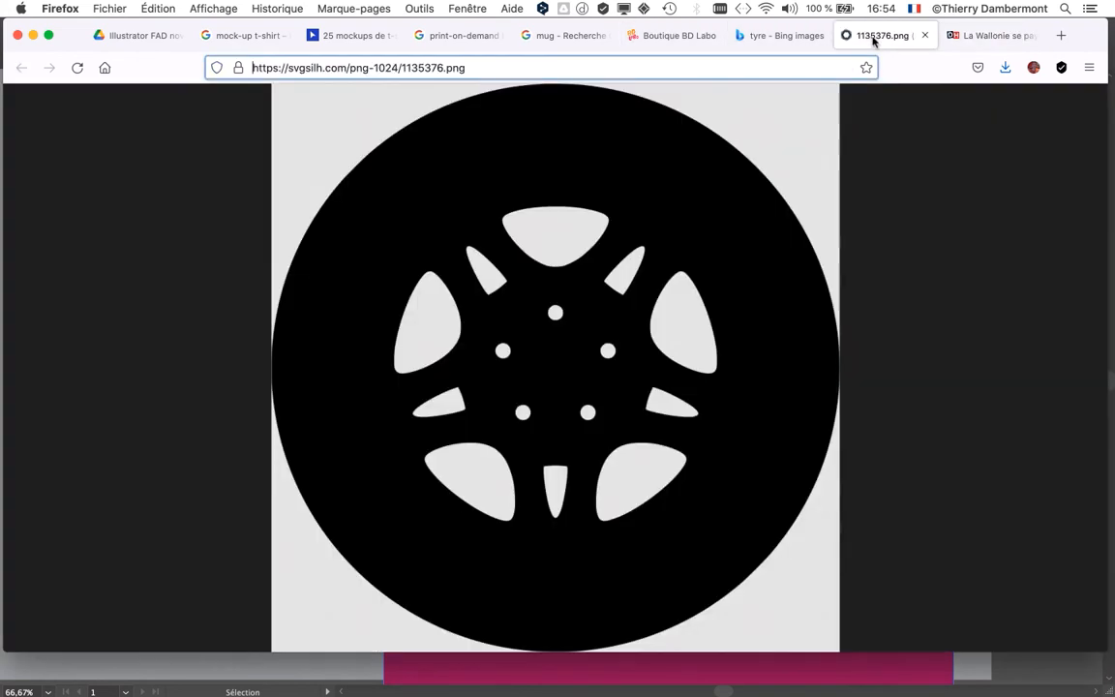
left_click(770, 37)
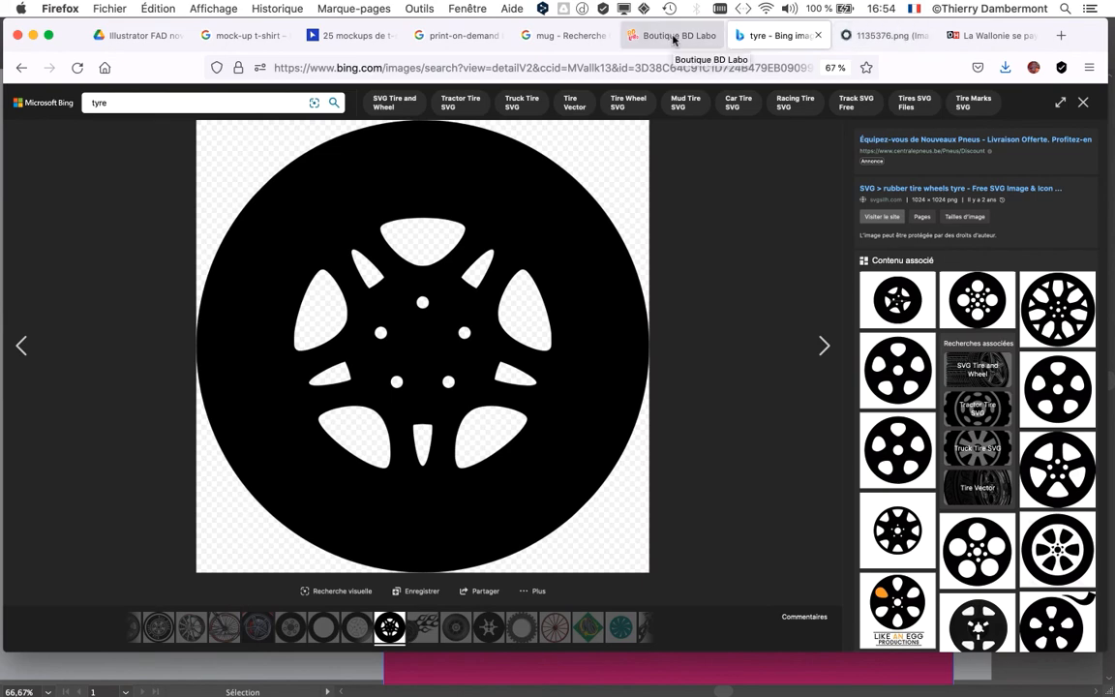
left_click(988, 35)
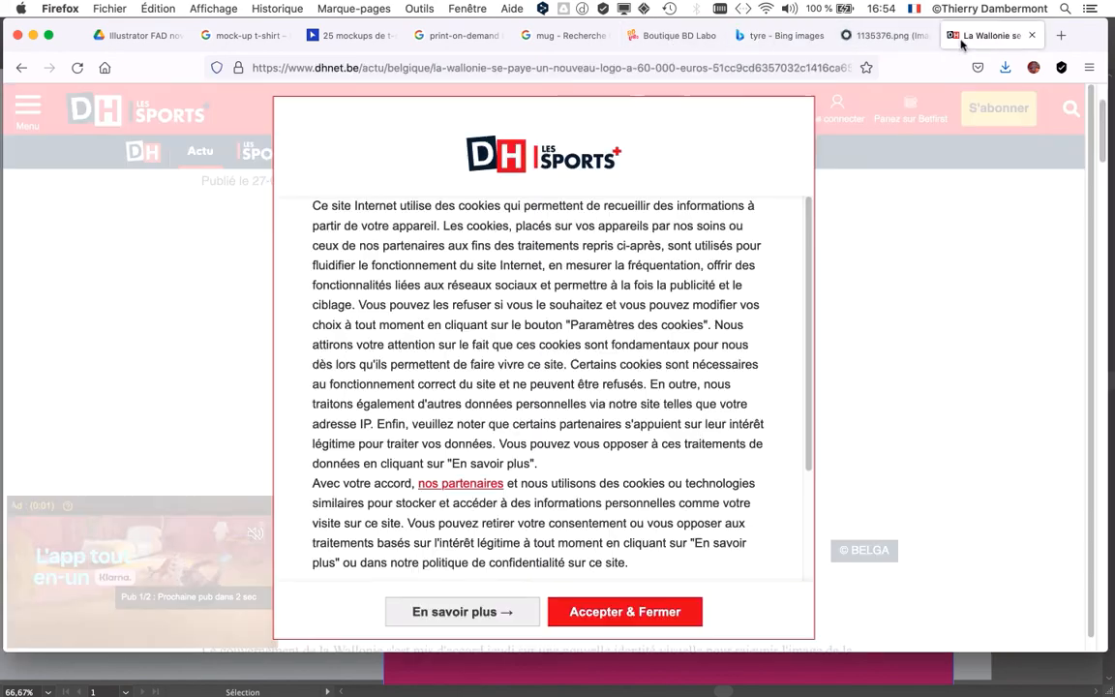
Step: Go back from the DH article to the blank start page and search Google for "nike logo designer"
left_click(18, 69)
left_click(19, 69)
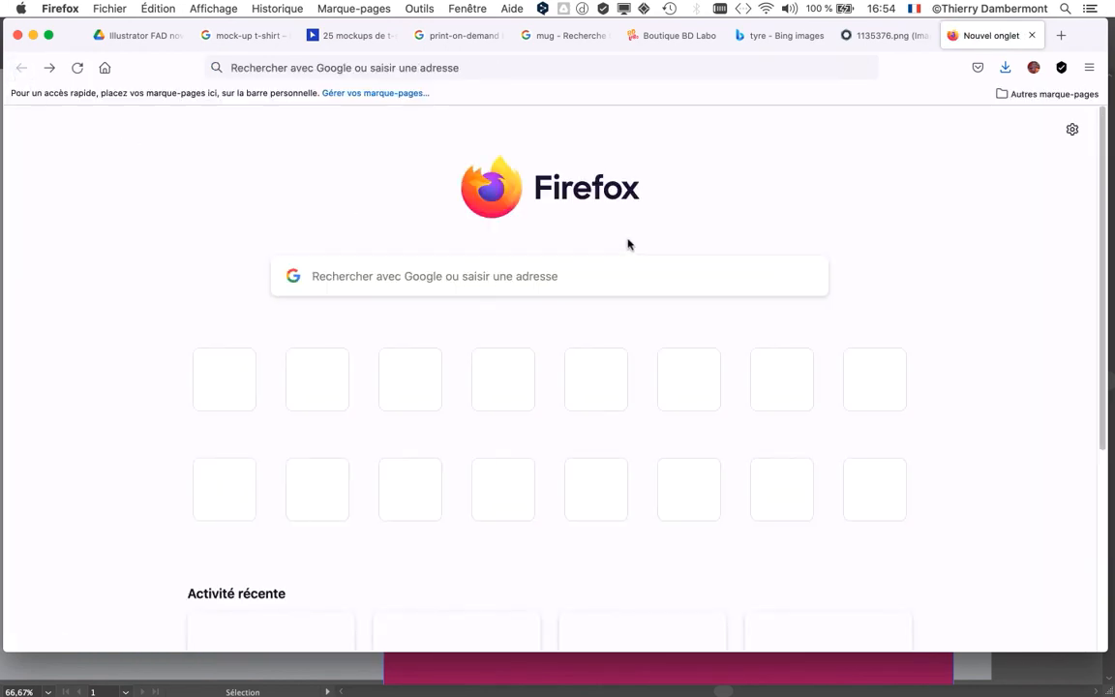
left_click(338, 278)
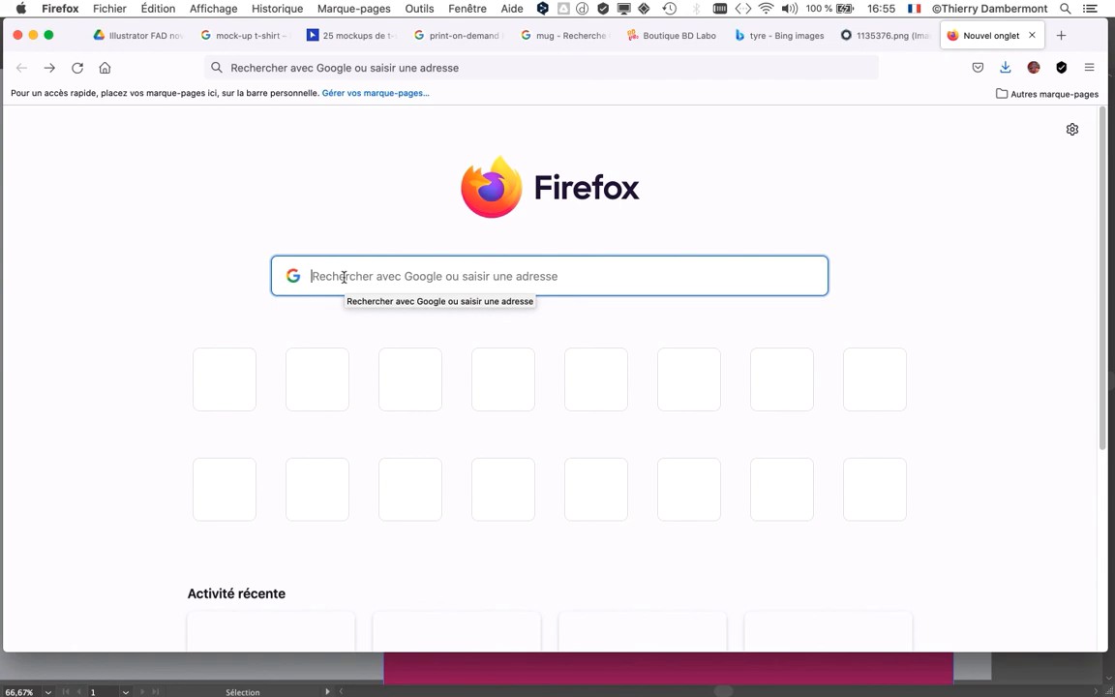
type("nike lo")
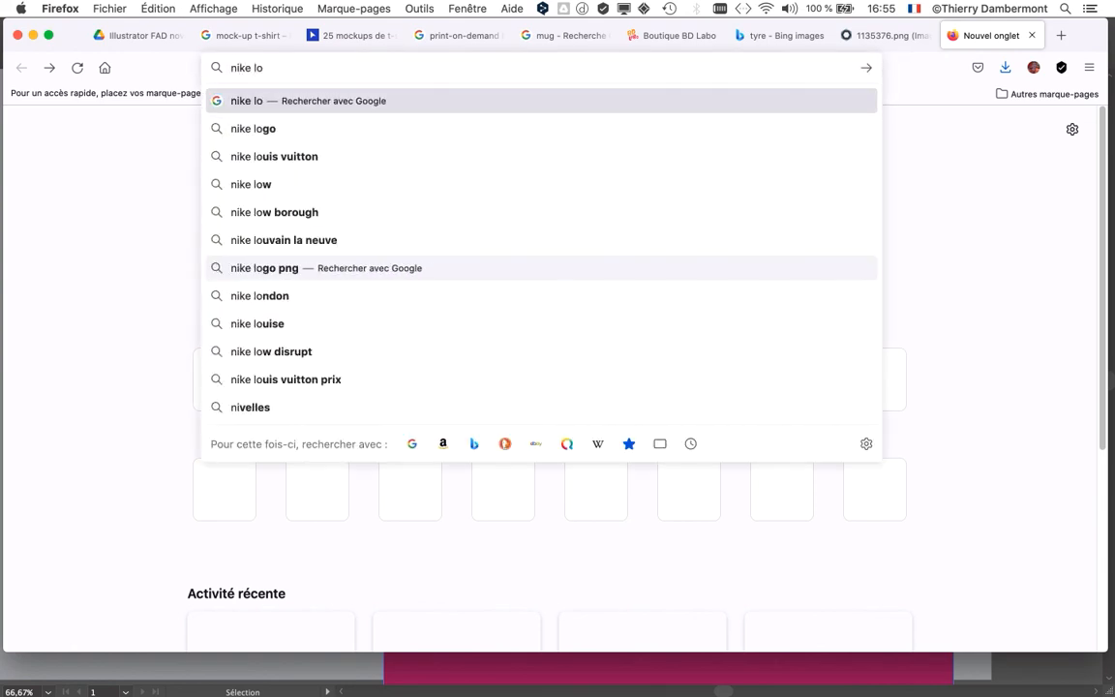
type("go designer")
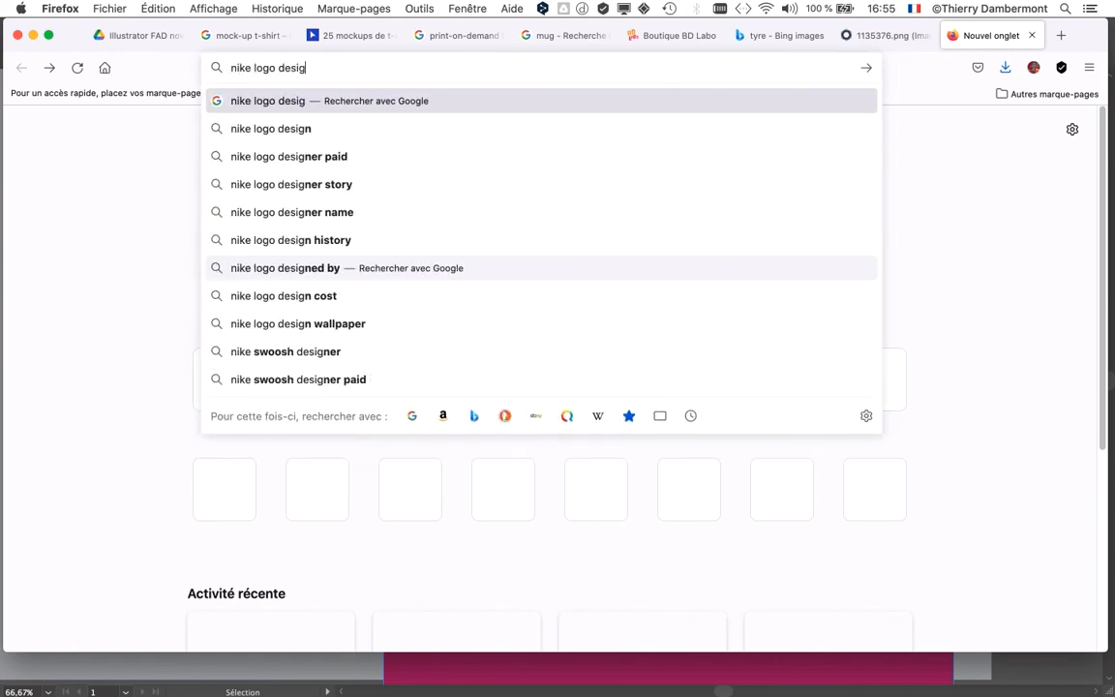
key("Return")
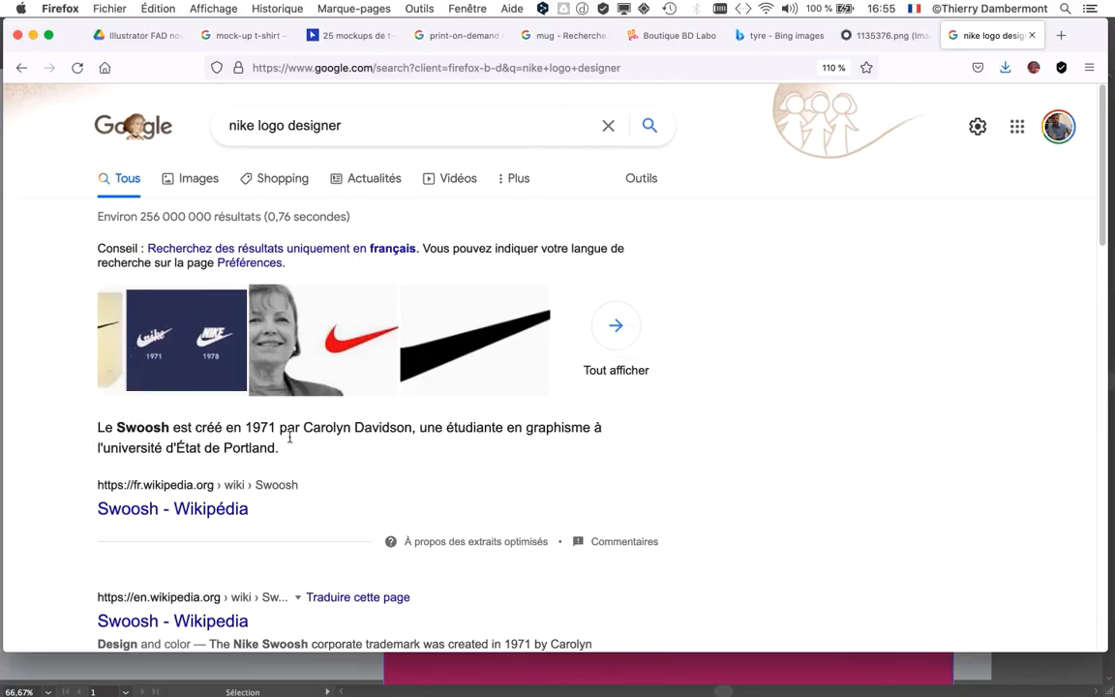
Step: Highlight the featured answer on the Swoosh's origin, examine the Nike logo search results, and make the browser window taller
left_click_drag(115, 429, 280, 448)
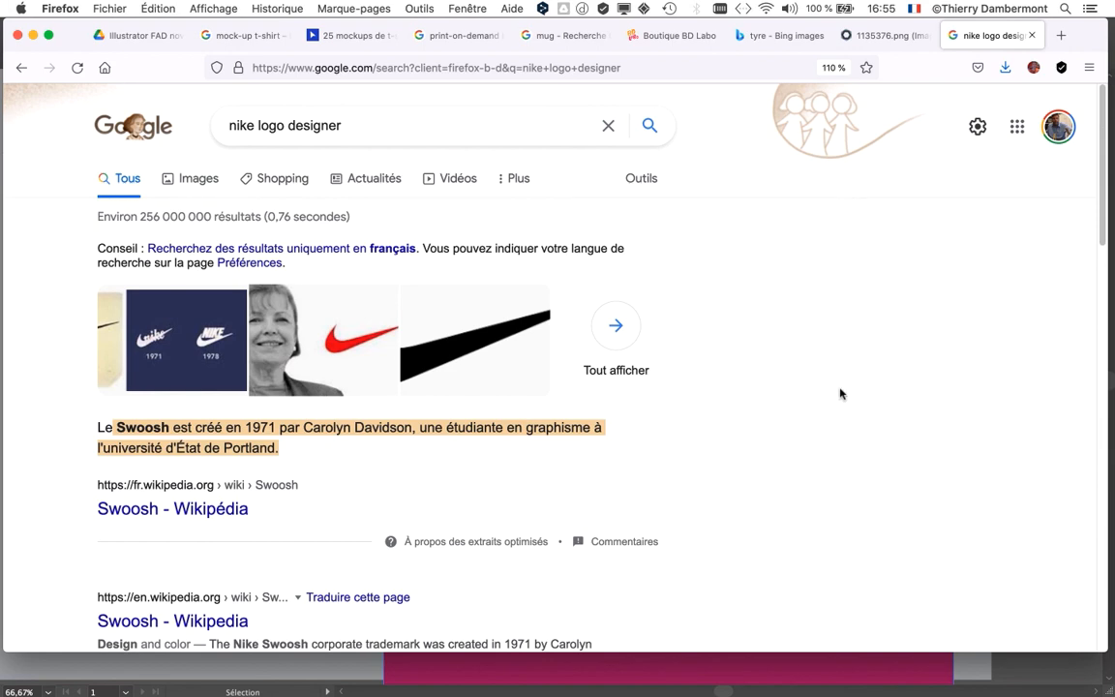
scroll(838, 391, "down", 5)
scroll(840, 395, "down", 3)
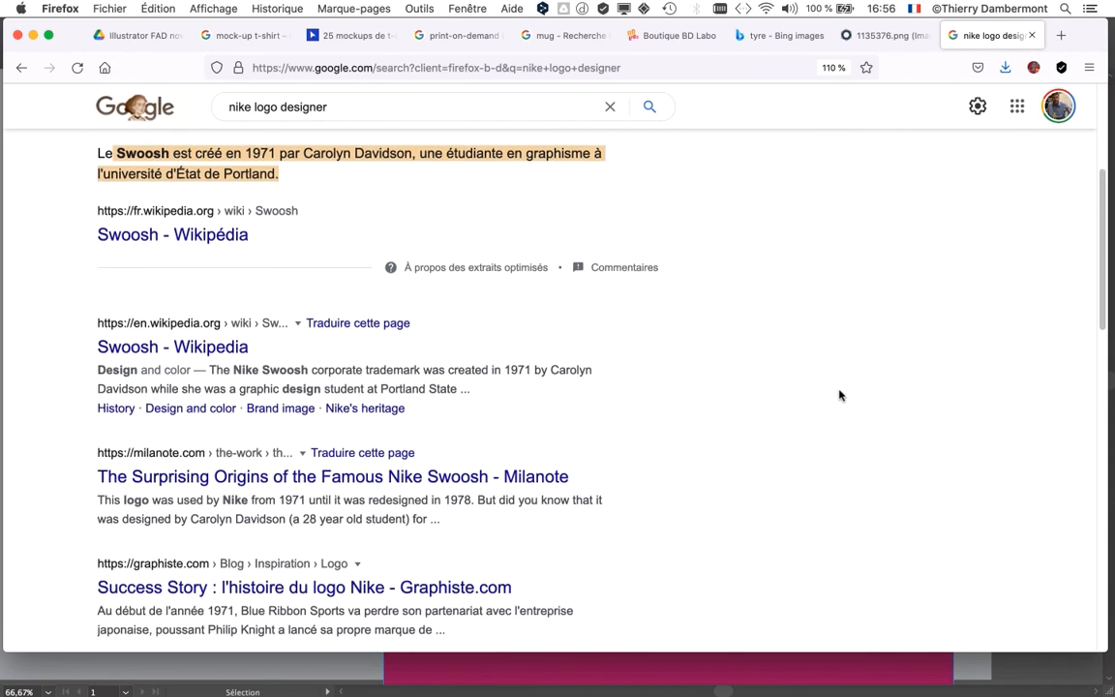
scroll(840, 395, "down", 1)
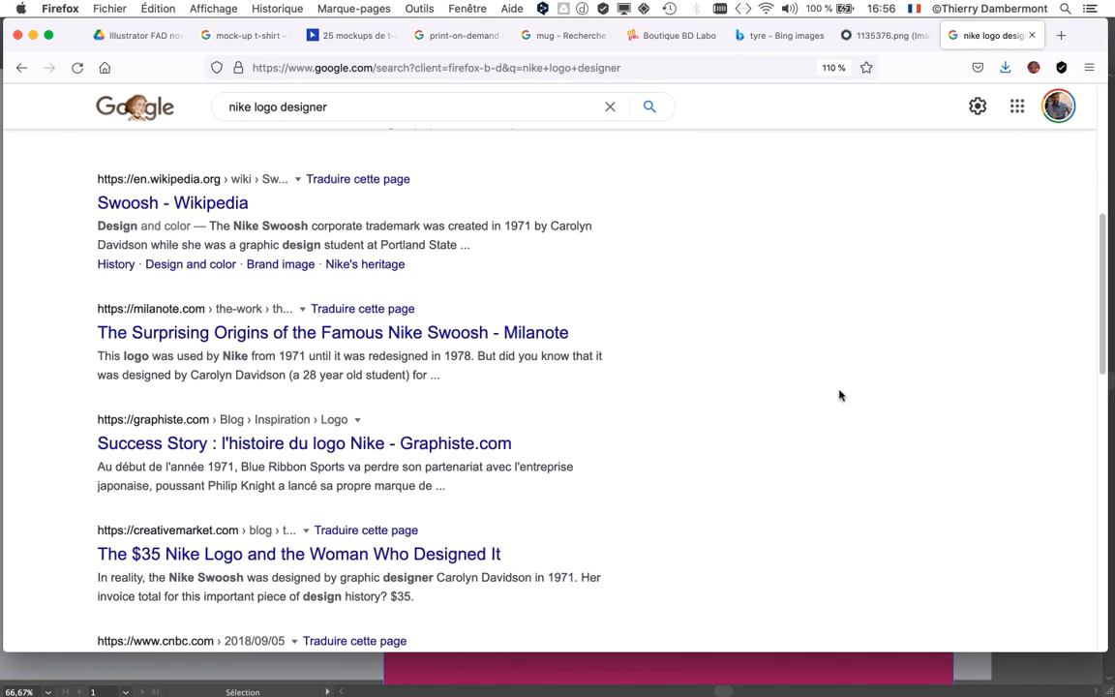
scroll(839, 395, "down", 2)
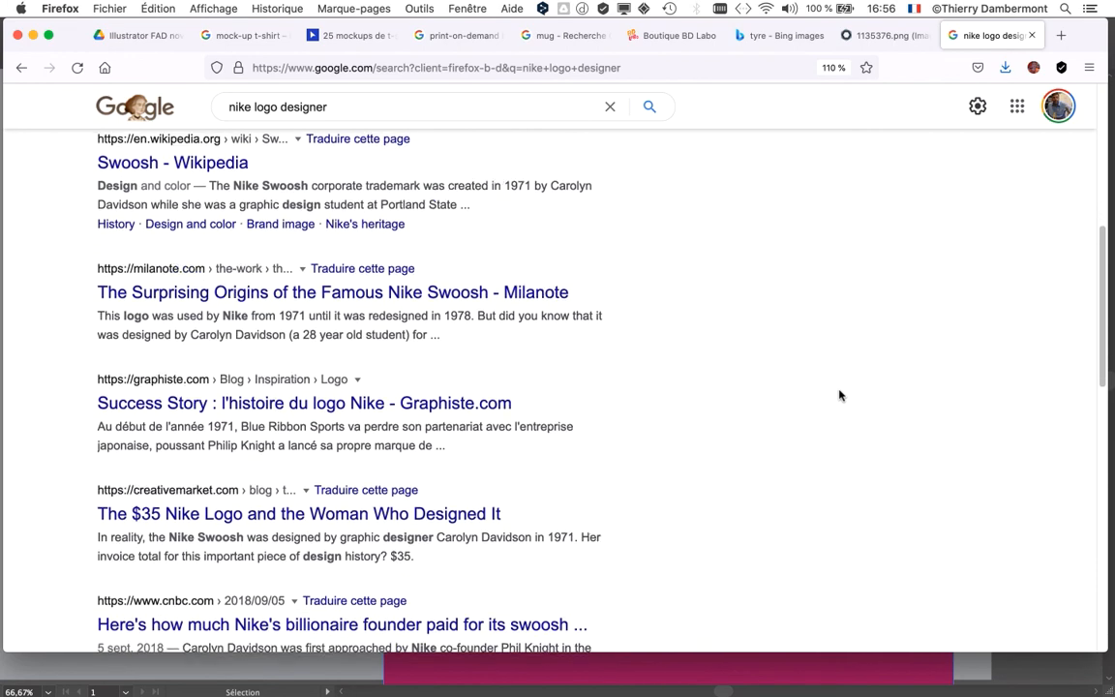
scroll(840, 395, "down", 2)
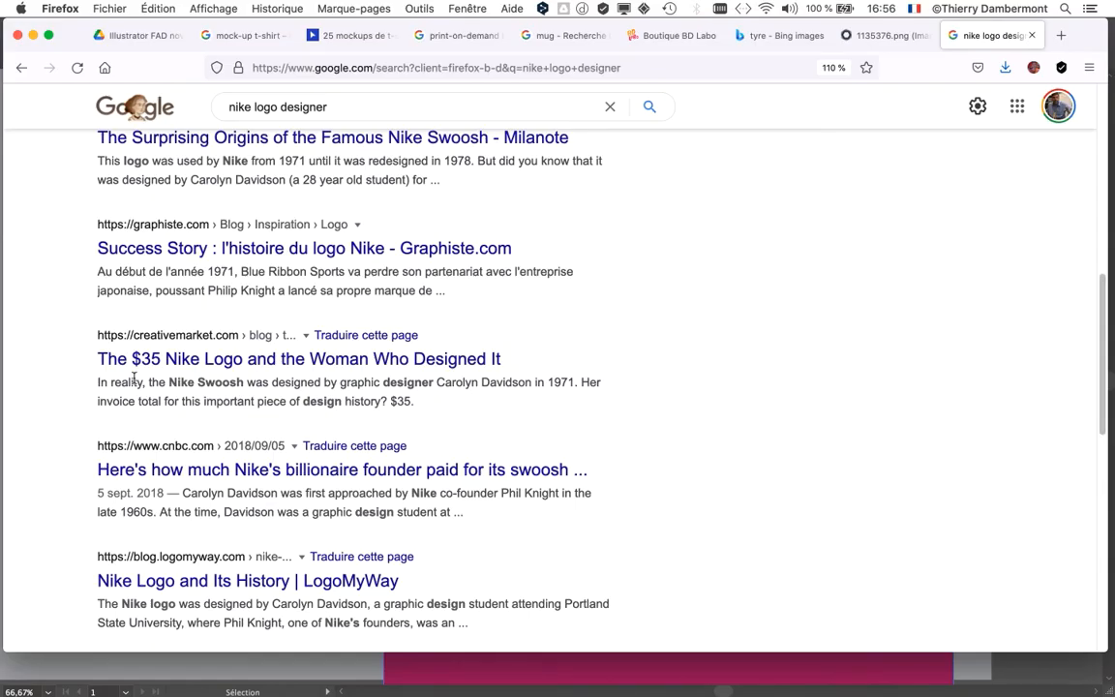
scroll(724, 445, "down", 3)
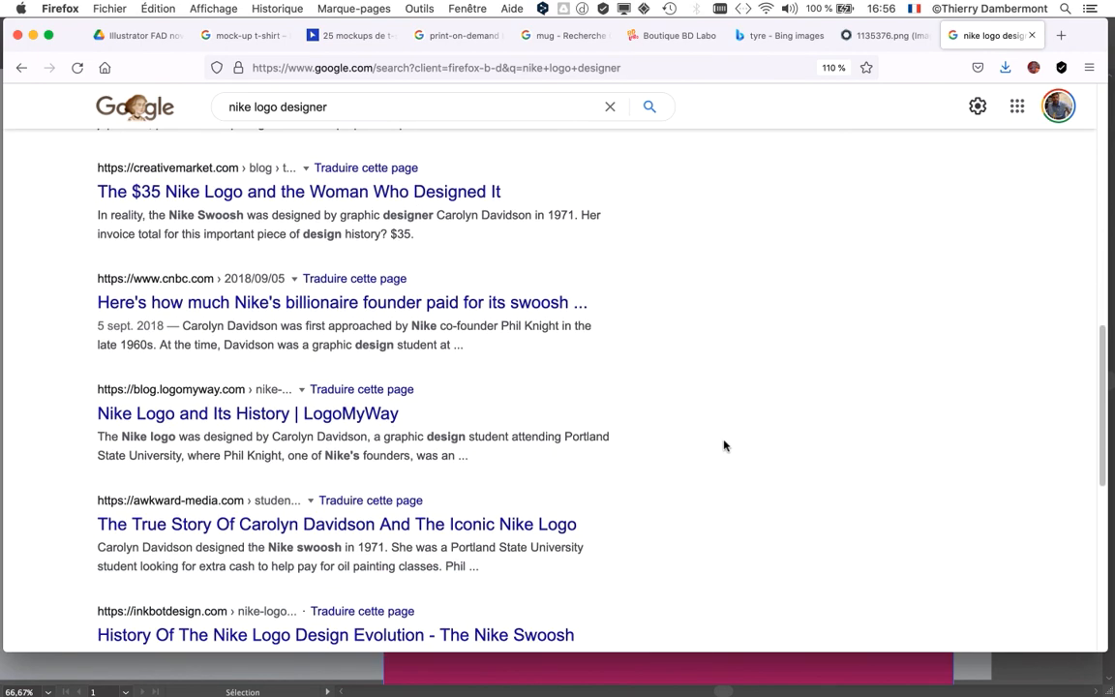
scroll(724, 445, "up", 14)
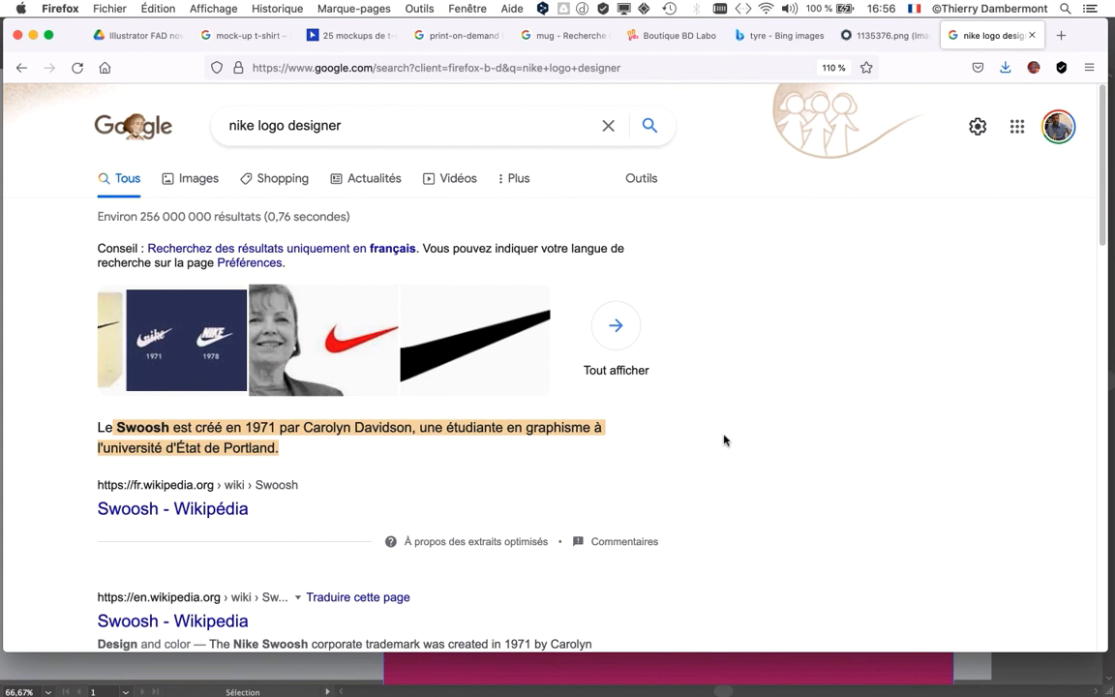
left_click_drag(946, 652, 944, 689)
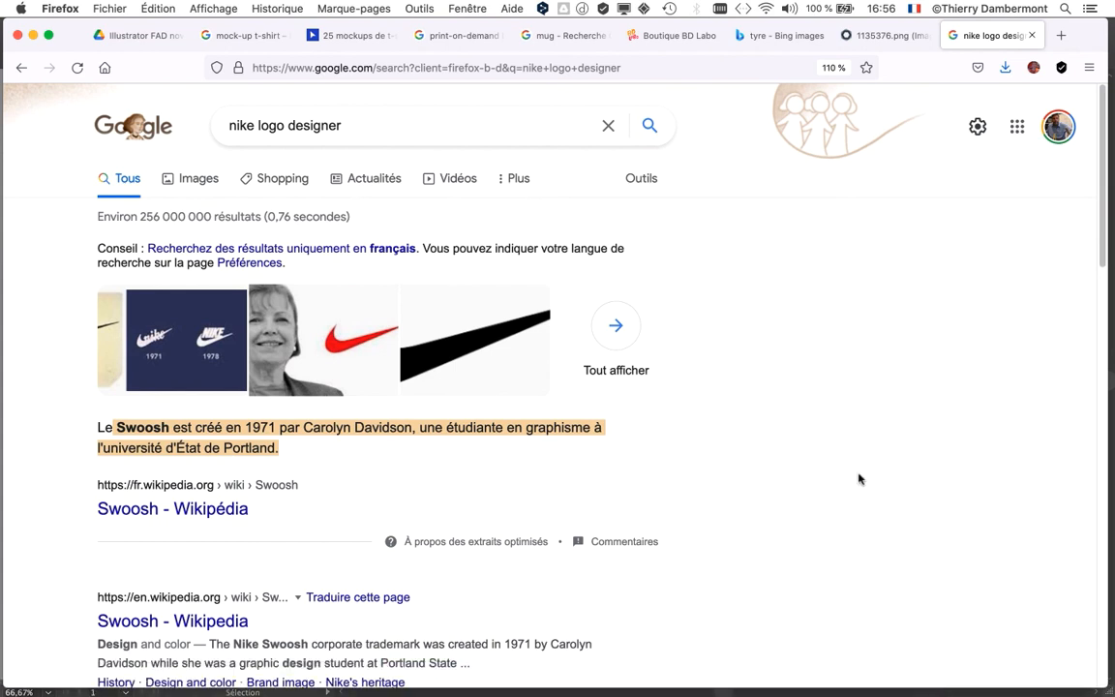